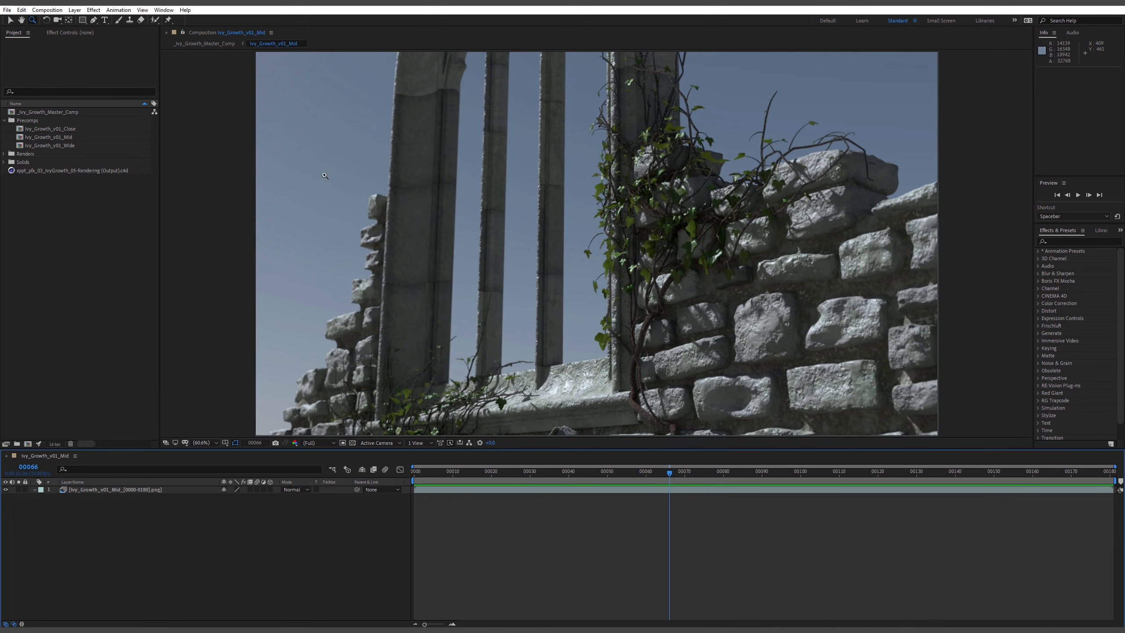
Apply a Curves effect to the Ivy_Growth_v01_Mid image sequence layer and bend its RGB curve upward to brighten the midtones
{"action": "left_click", "coordinate": [1049, 242]}
{"action": "type", "text": "c"}
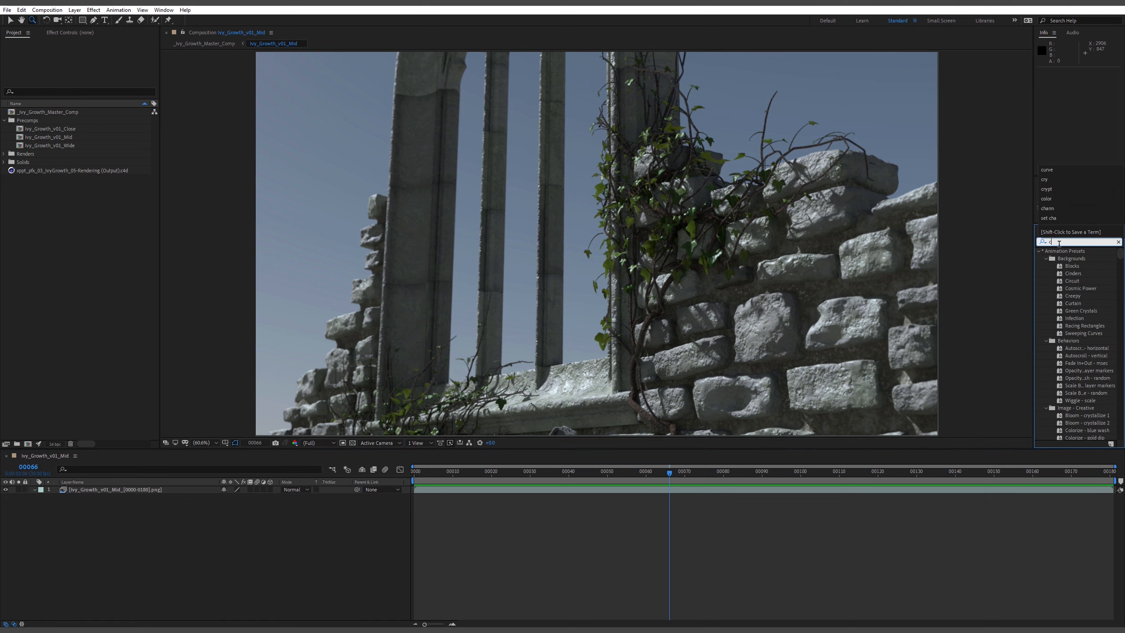
{"action": "type", "text": "urve"}
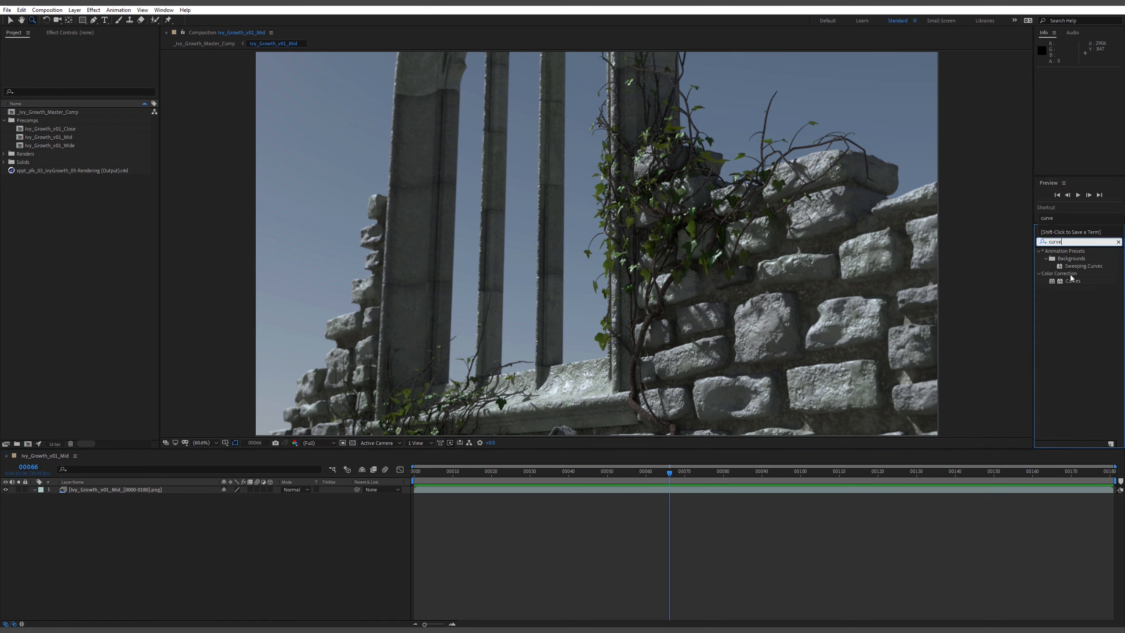
{"action": "left_click_drag", "start_coordinate": [1072, 280], "coordinate": [120, 491]}
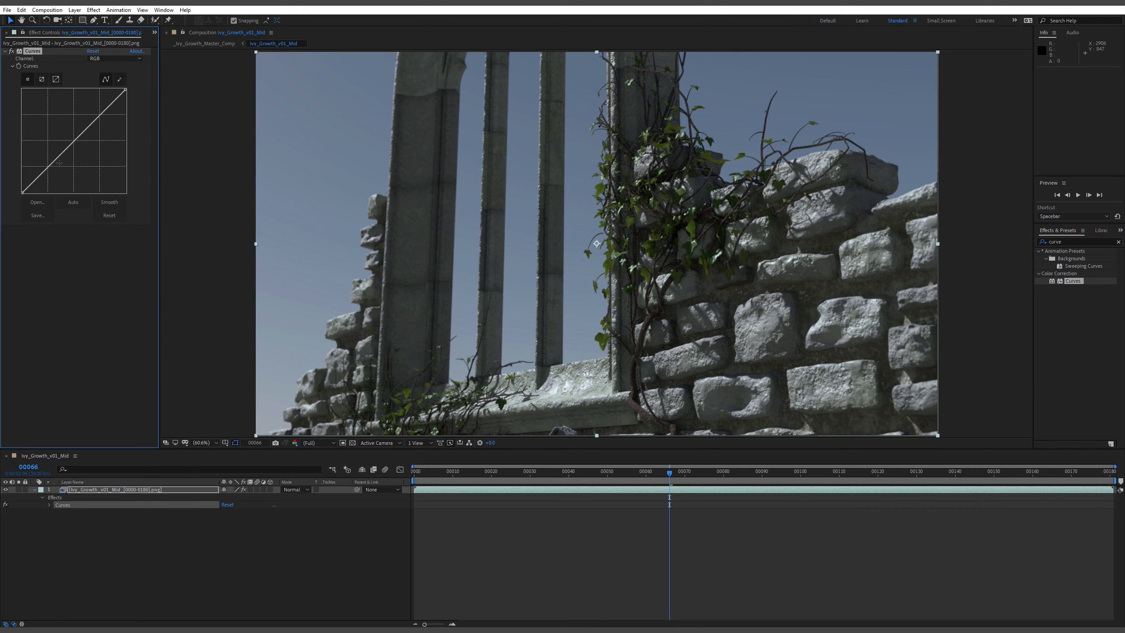
{"action": "left_click_drag", "start_coordinate": [50, 167], "coordinate": [74, 131]}
Preview the color-corrected ivy animation and park the playhead at frame 89
{"action": "key", "text": "space"}
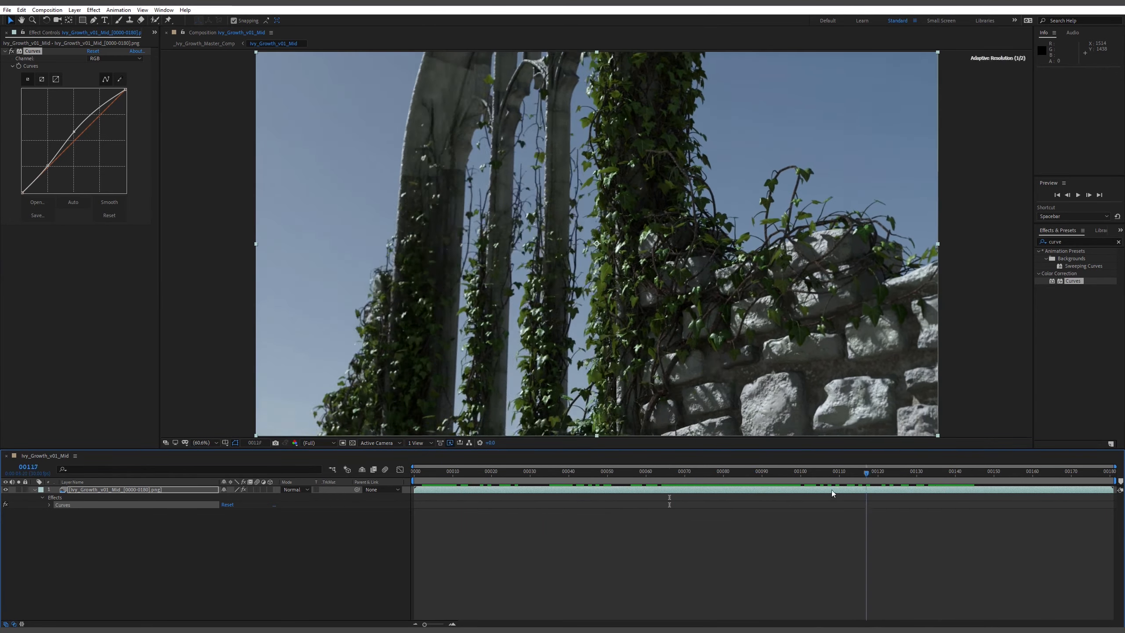
{"action": "left_click_drag", "start_coordinate": [832, 493], "coordinate": [757, 493]}
{"action": "left_click", "coordinate": [35, 489]}
Duplicate the Ivy_Growth_v01_Mid image sequence layer and rename the copy Bloom
{"action": "left_click", "coordinate": [132, 490]}
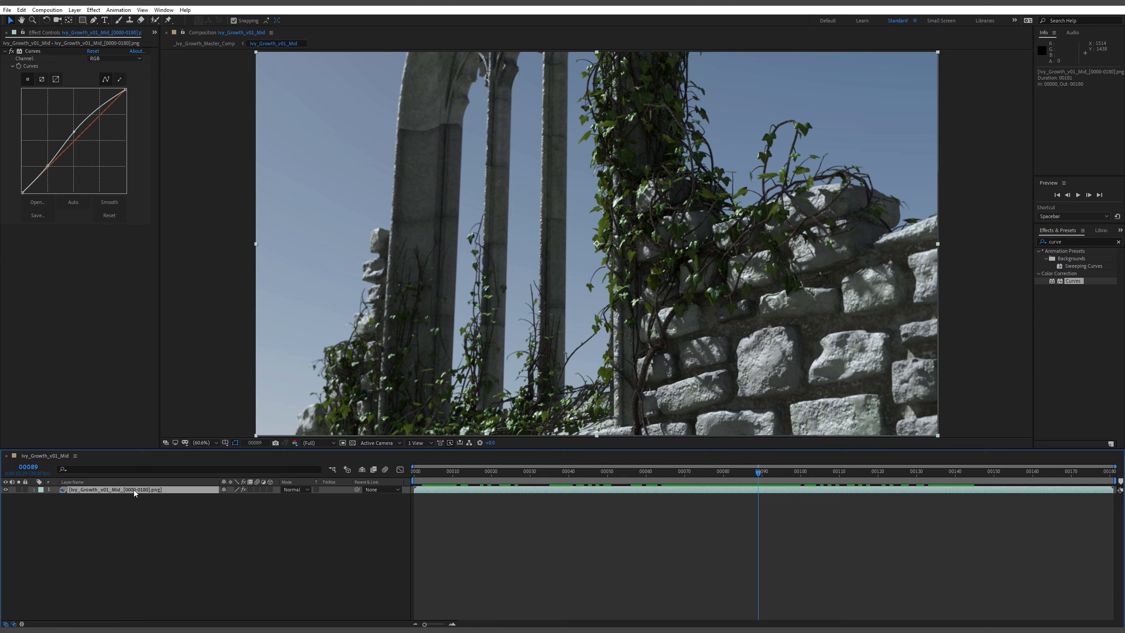
{"action": "key", "text": "ctrl+d"}
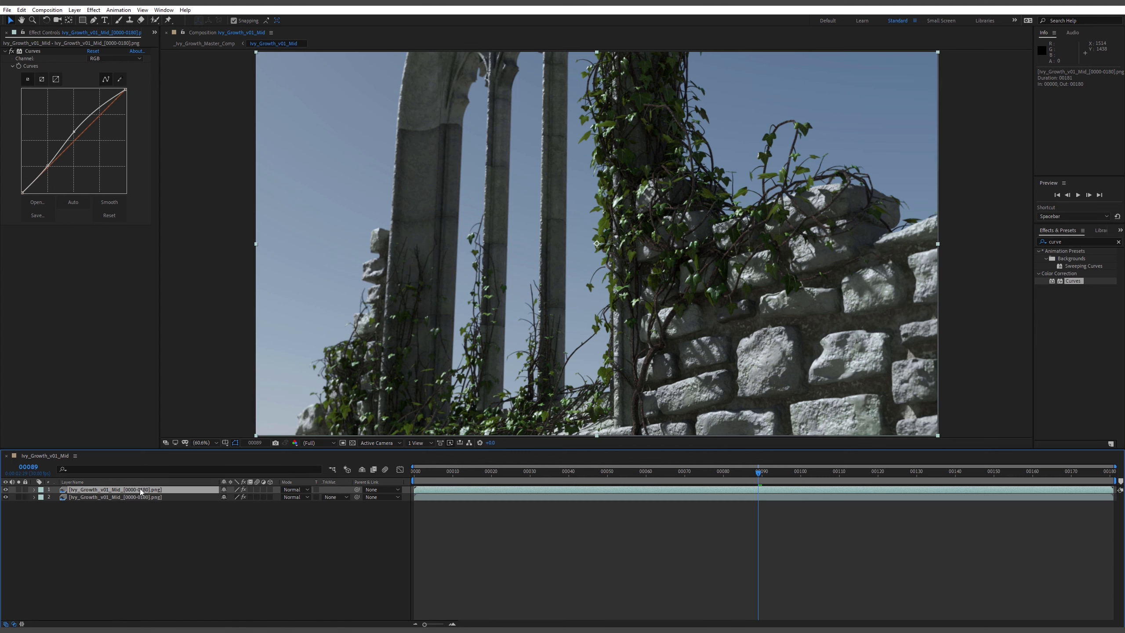
{"action": "right_click", "coordinate": [141, 489]}
{"action": "left_click", "coordinate": [165, 481]}
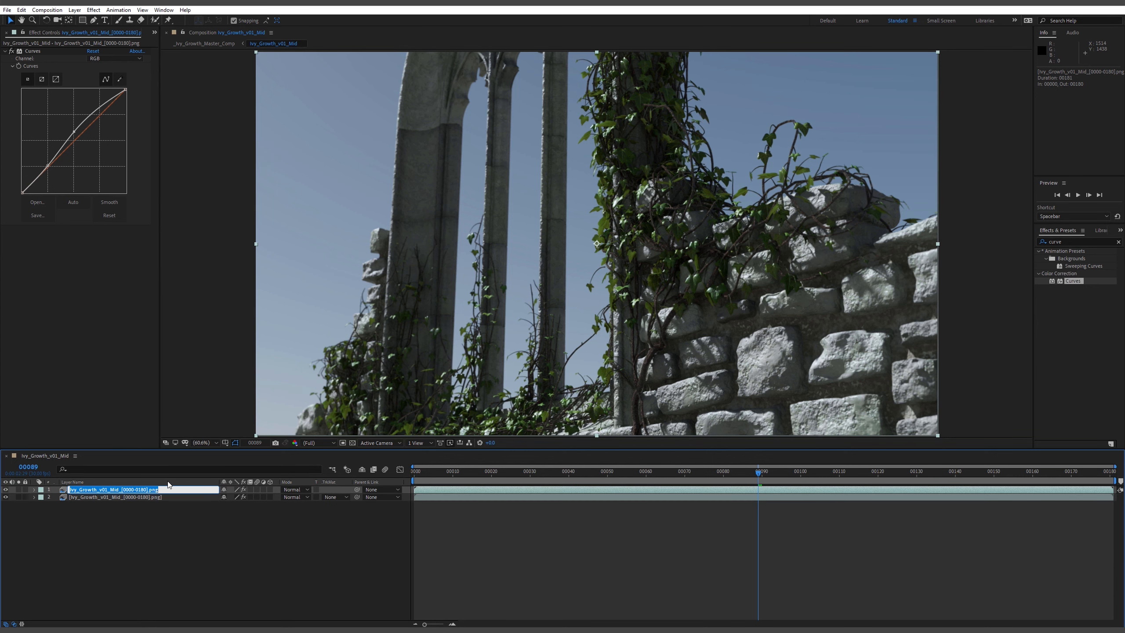
{"action": "type", "text": "Bloom"}
{"action": "key", "text": "Return"}
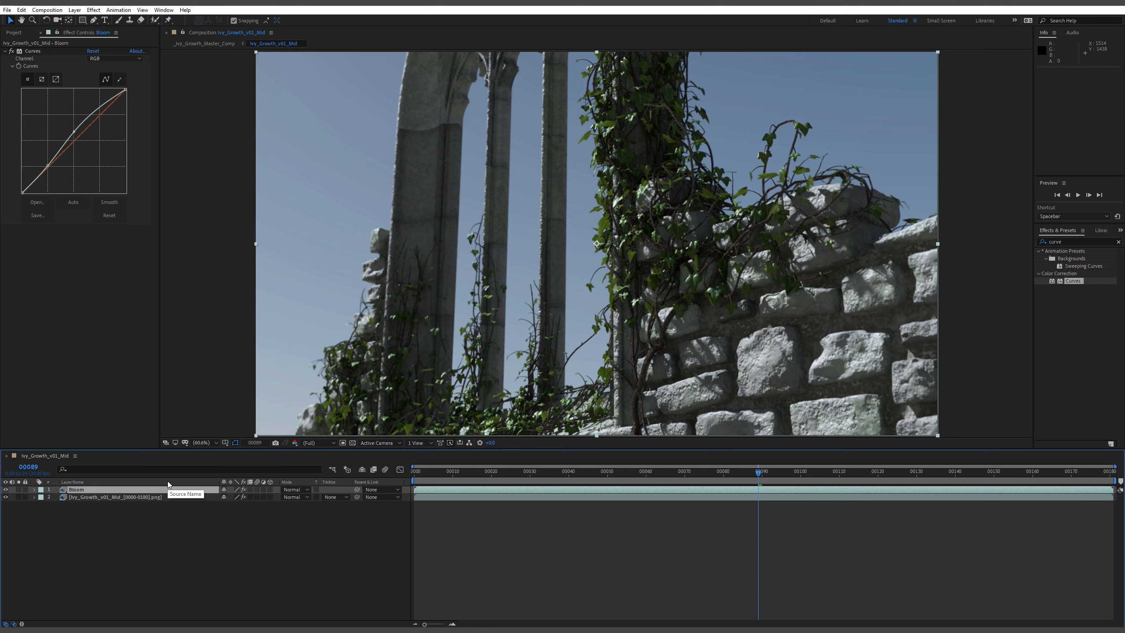
{"action": "key", "text": "e"}
{"action": "left_click", "coordinate": [78, 499]}
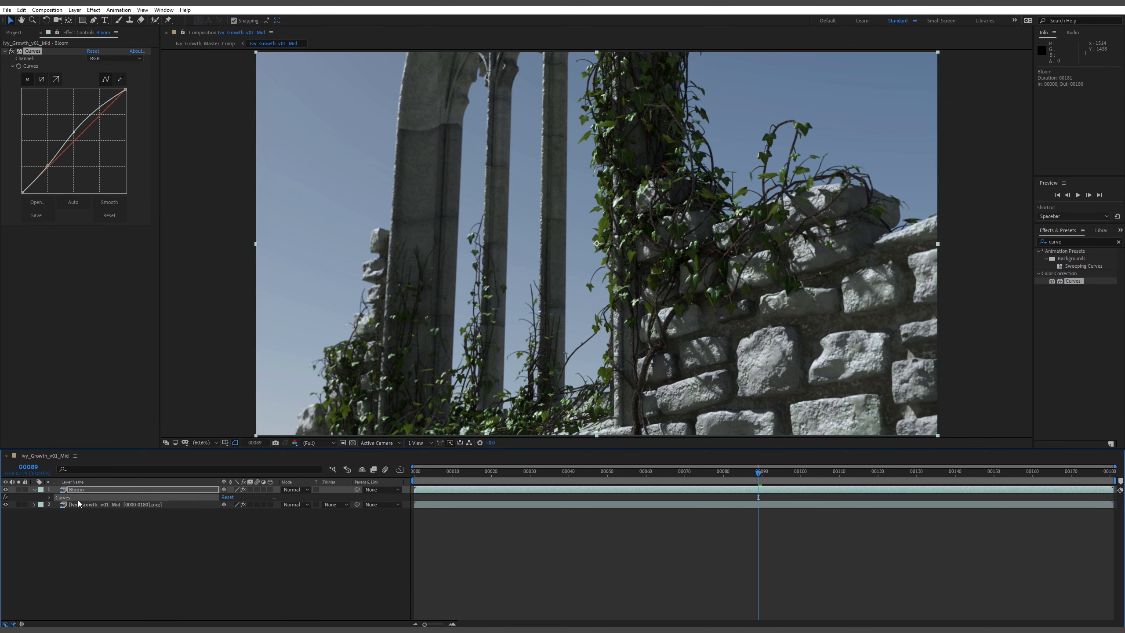
{"action": "key", "text": "Delete"}
{"action": "key", "text": "ctrl+z"}
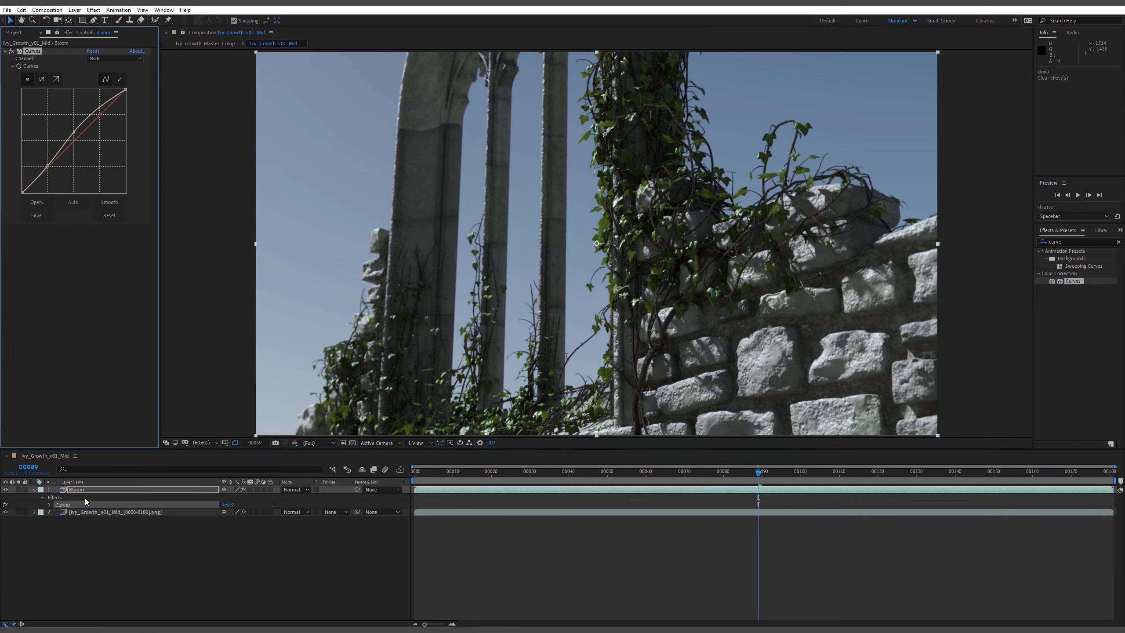
Add a Fast Box Blur effect to the Bloom layer and raise its blur radius to about 11
{"action": "left_click", "coordinate": [89, 491]}
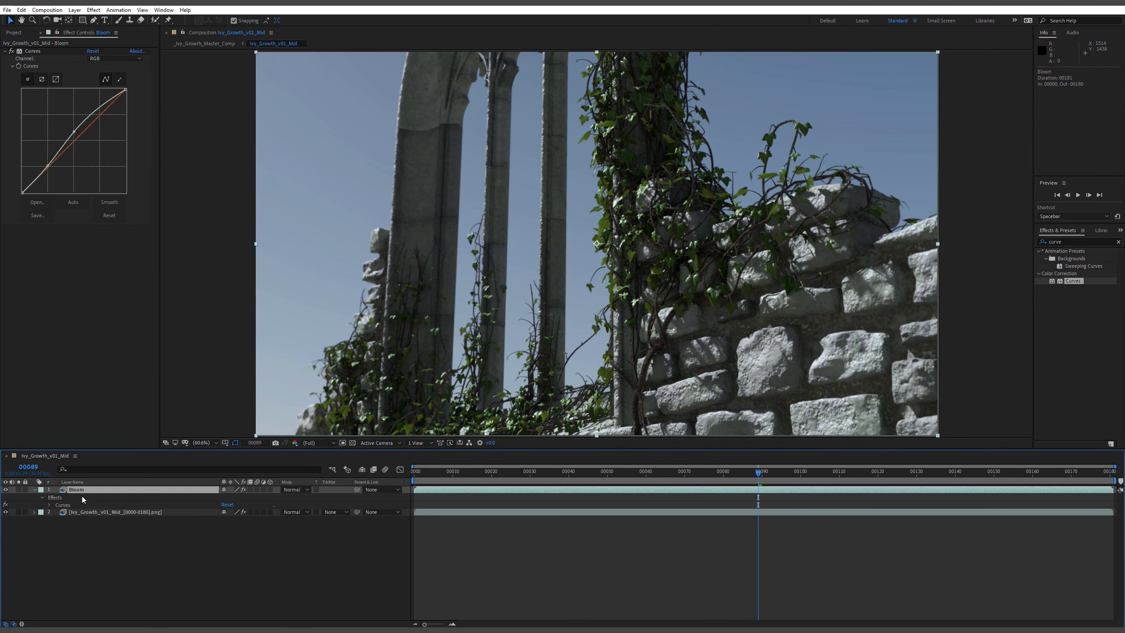
{"action": "double_click", "coordinate": [1066, 243]}
{"action": "type", "text": "fast"}
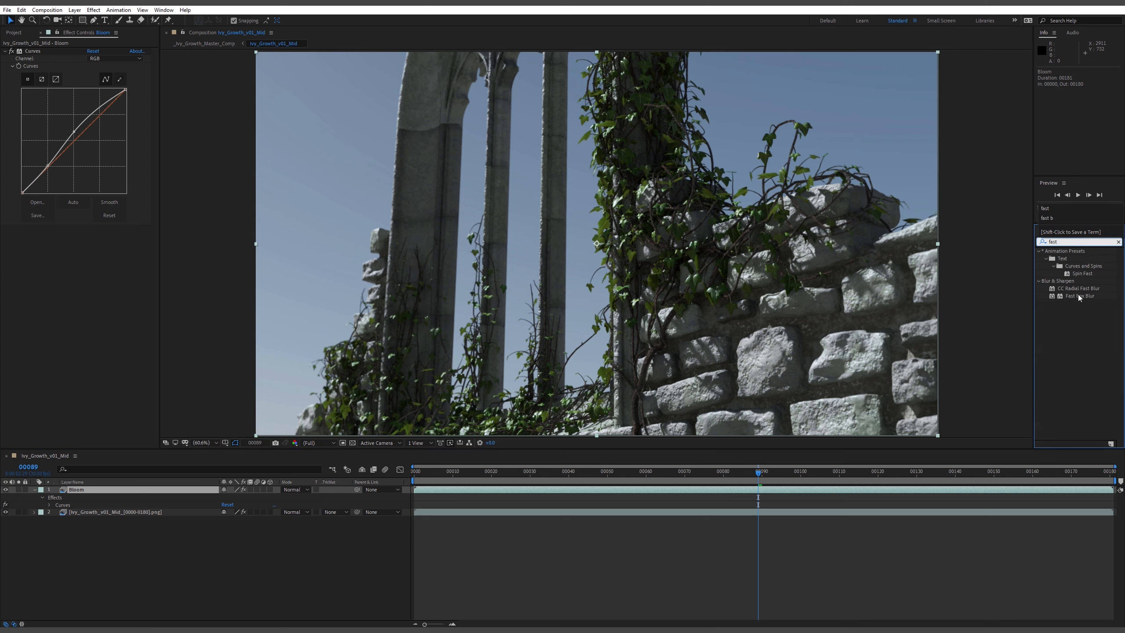
{"action": "left_click_drag", "start_coordinate": [1079, 297], "coordinate": [89, 489]}
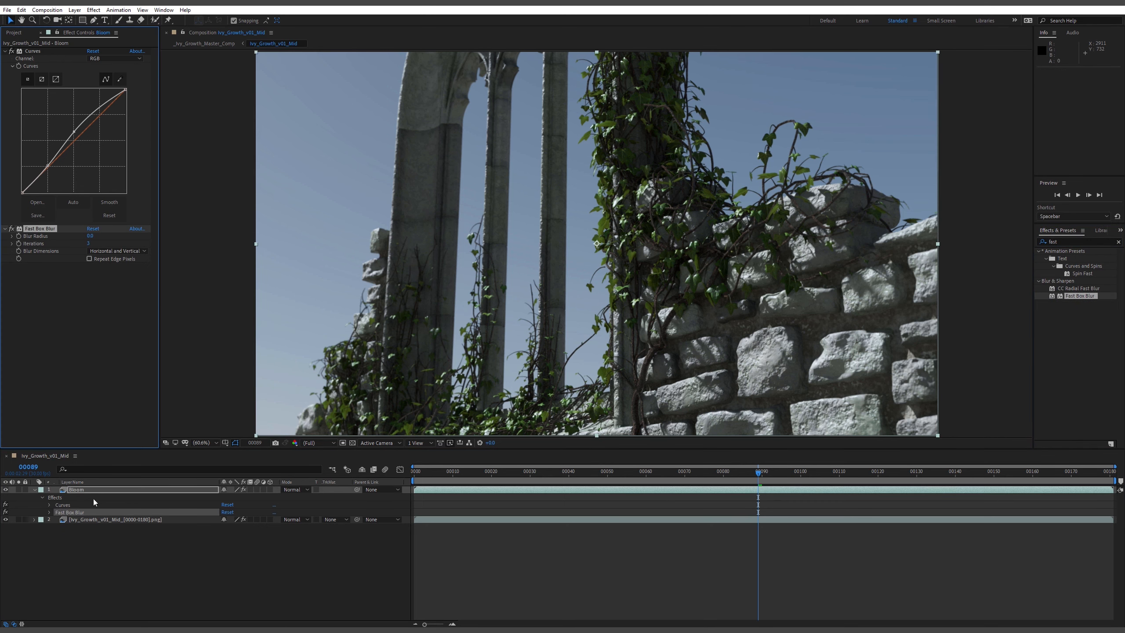
{"action": "left_click_drag", "start_coordinate": [90, 235], "coordinate": [97, 236]}
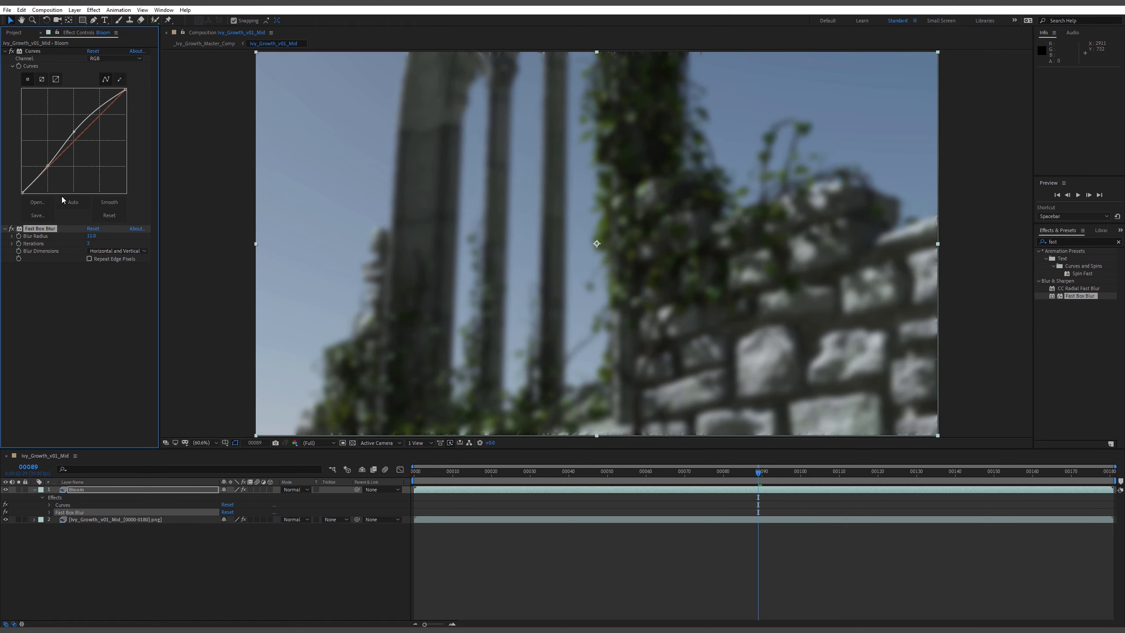
Steepen the Bloom layer's RGB curve for stronger contrast and increase its blur radius to 22
{"action": "left_click_drag", "start_coordinate": [74, 131], "coordinate": [67, 127]}
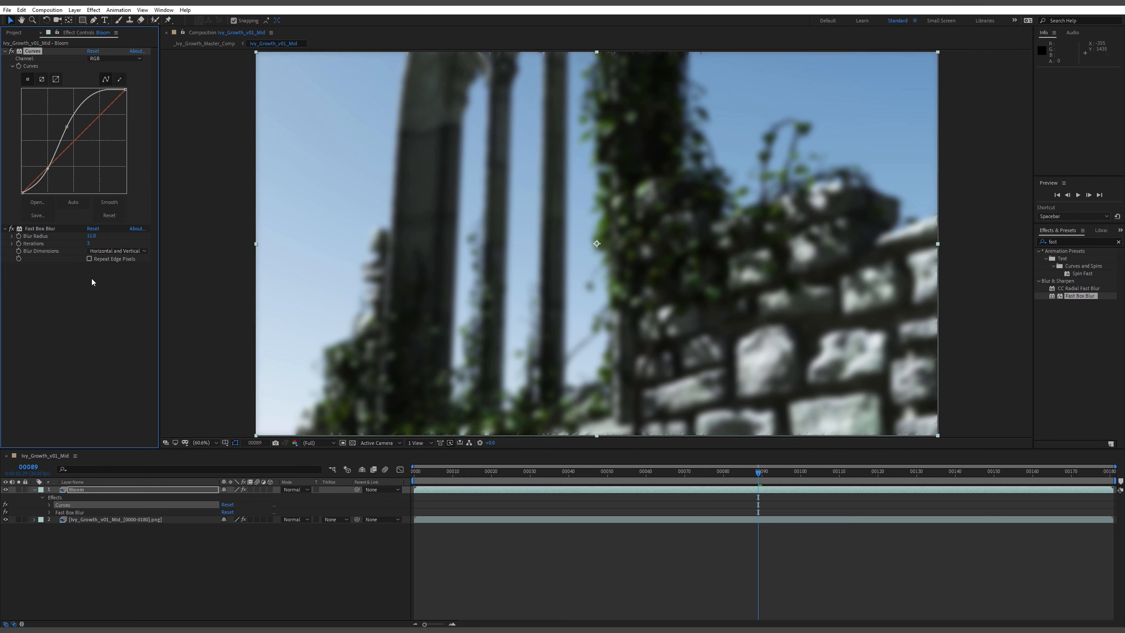
{"action": "left_click_drag", "start_coordinate": [91, 235], "coordinate": [97, 235]}
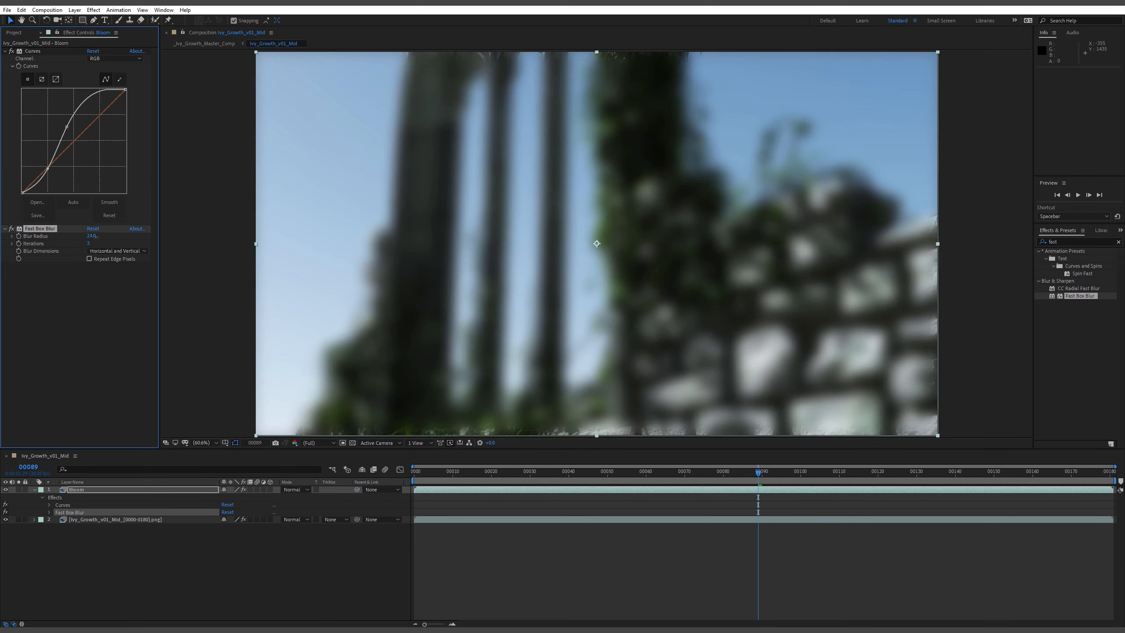
Set the Bloom layer's blending mode to Add and compare the image with the layer hidden and shown
{"action": "left_click", "coordinate": [293, 490]}
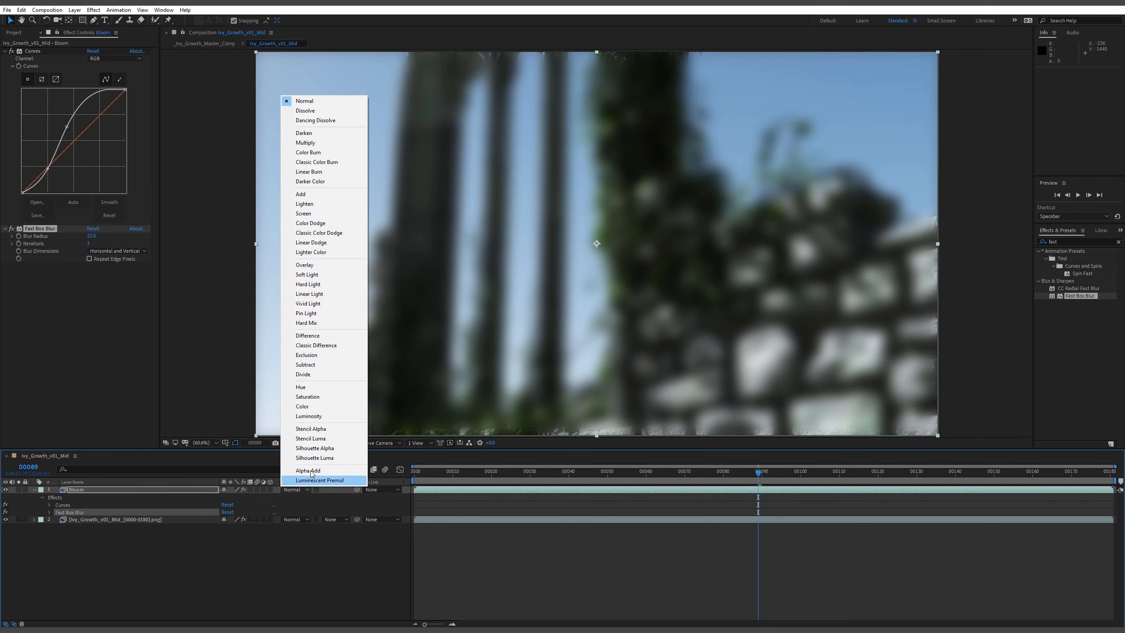
{"action": "left_click", "coordinate": [301, 194]}
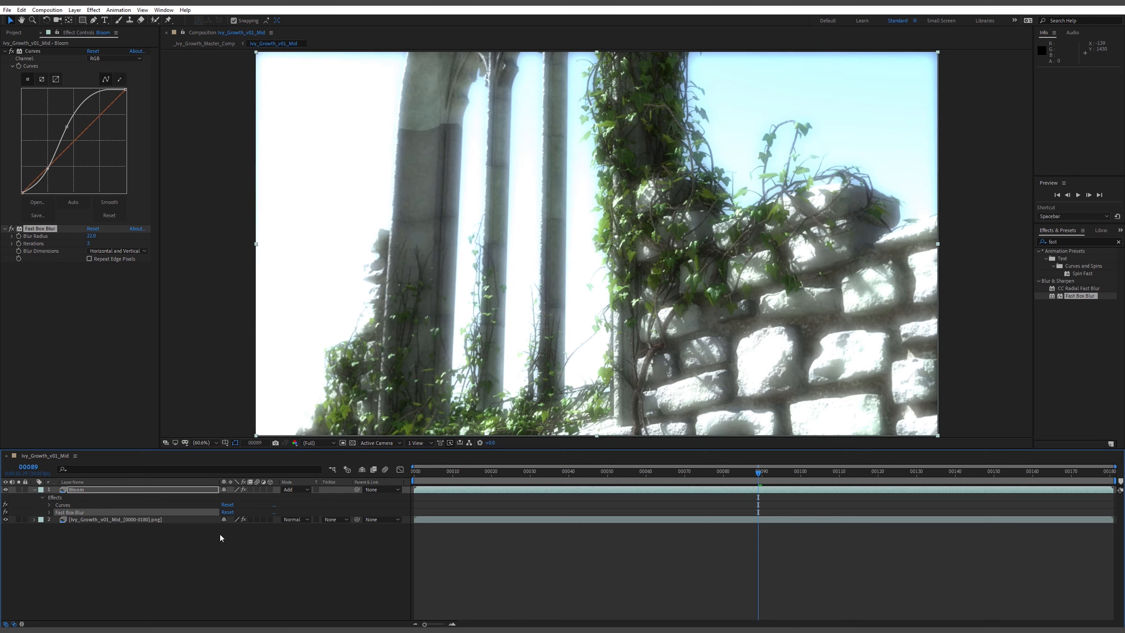
{"action": "left_click", "coordinate": [6, 489]}
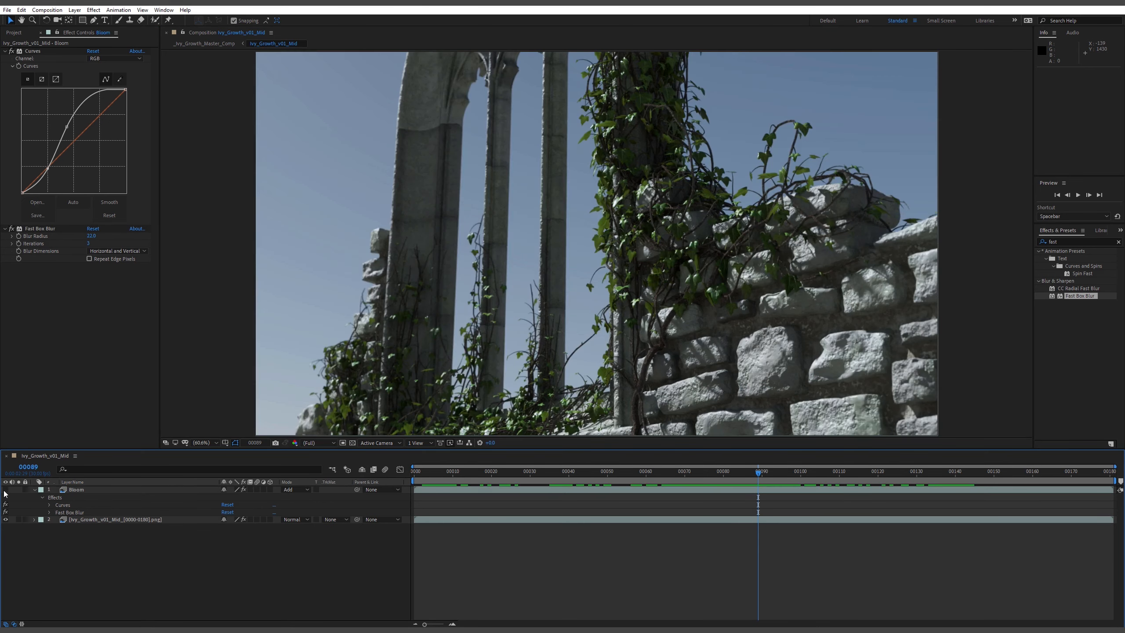
{"action": "left_click", "coordinate": [6, 489]}
{"action": "left_click", "coordinate": [35, 489]}
{"action": "left_click", "coordinate": [6, 489]}
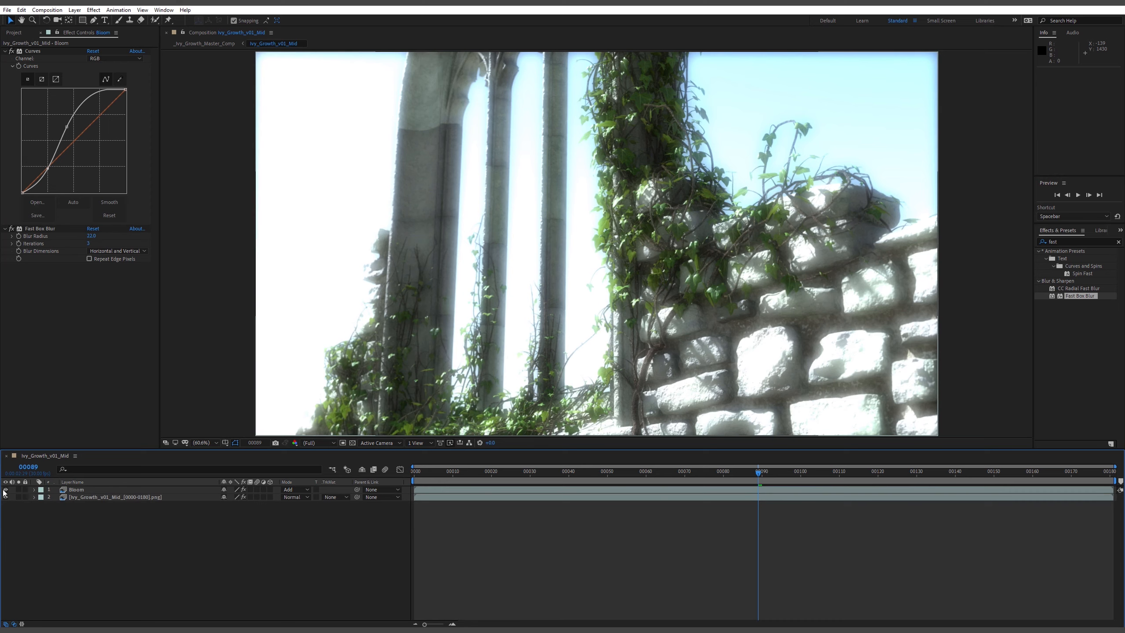
{"action": "left_click", "coordinate": [6, 490]}
Reduce the Bloom layer's opacity to 20%
{"action": "left_click", "coordinate": [80, 489]}
{"action": "key", "text": "t"}
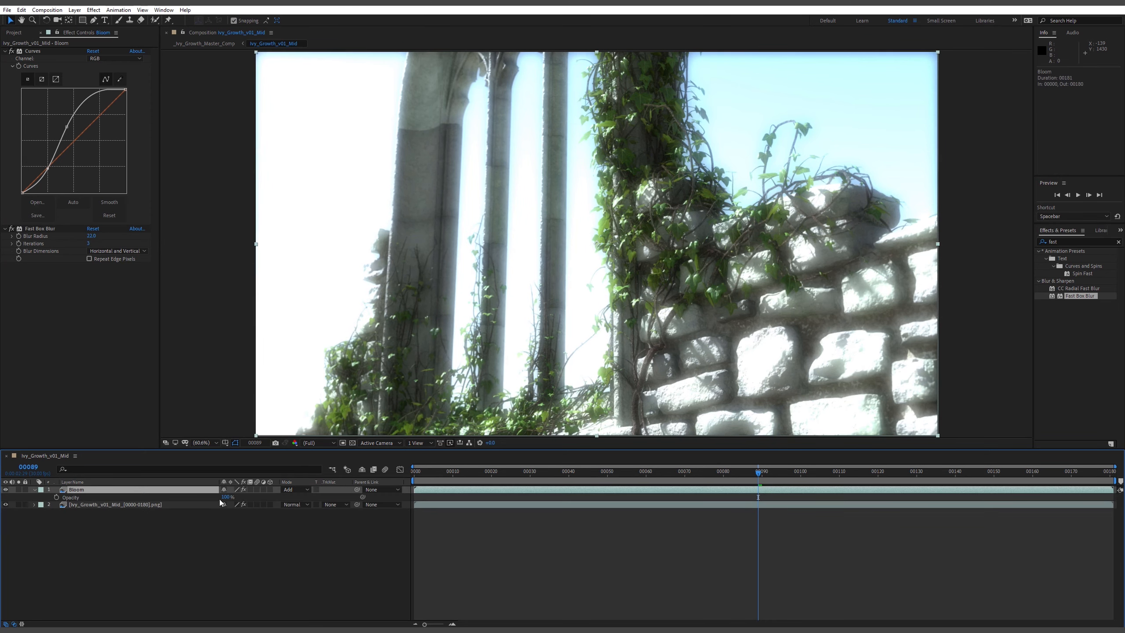
{"action": "mouse_move", "coordinate": [221, 496]}
{"action": "left_mouse_down"}
{"action": "mouse_move", "coordinate": [199, 496]}
{"action": "mouse_move", "coordinate": [227, 500]}
{"action": "left_mouse_up"}
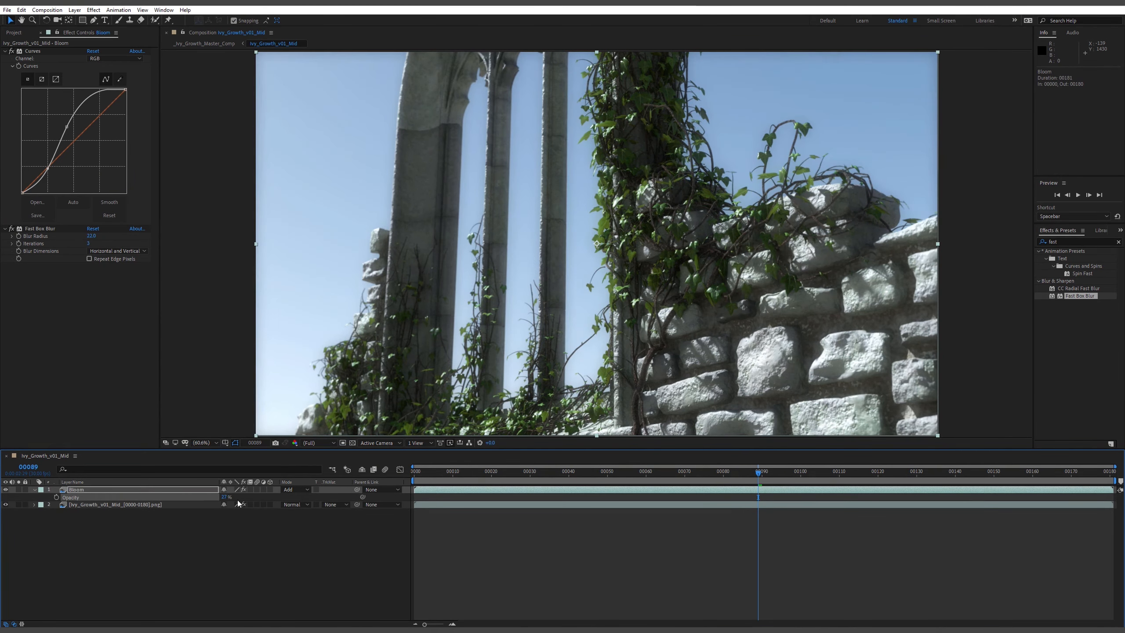
{"action": "left_click", "coordinate": [227, 497]}
{"action": "type", "text": "20"}
{"action": "key", "text": "Return"}
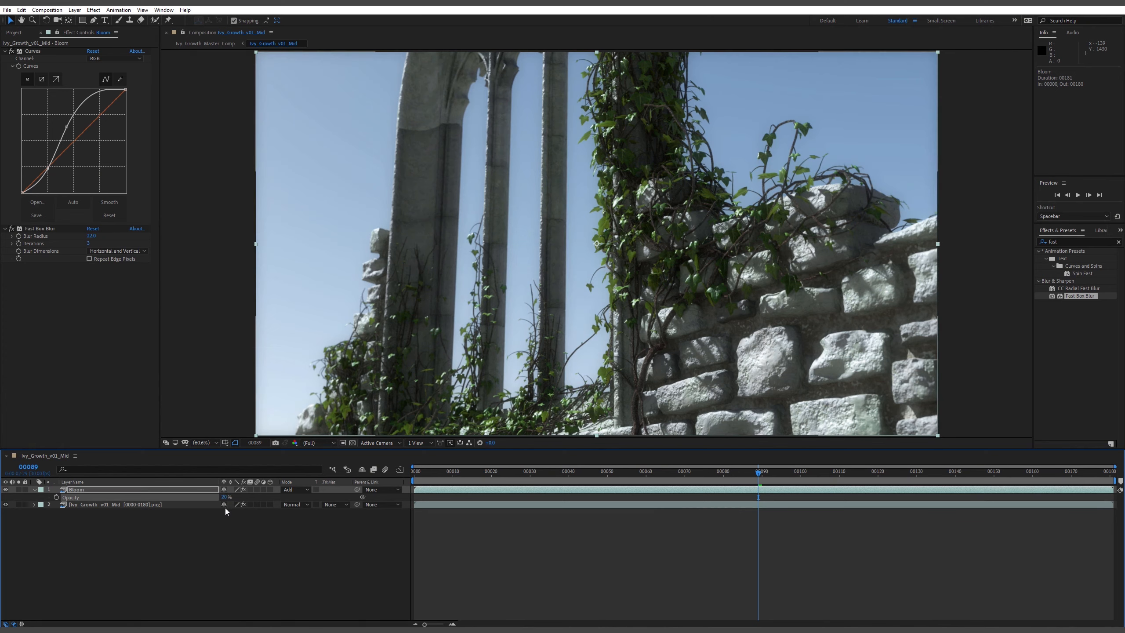
{"action": "mouse_move", "coordinate": [226, 497]}
{"action": "left_mouse_down"}
{"action": "mouse_move", "coordinate": [261, 497]}
{"action": "mouse_move", "coordinate": [225, 499]}
{"action": "left_mouse_up"}
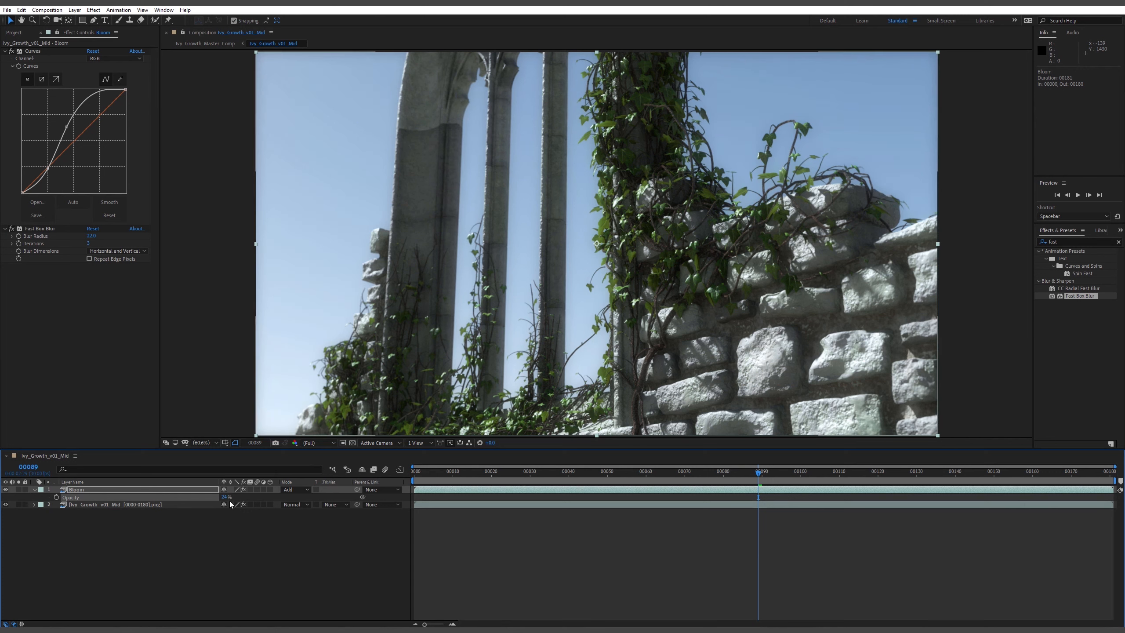
{"action": "left_click", "coordinate": [225, 498]}
{"action": "type", "text": "20"}
{"action": "key", "text": "Return"}
{"action": "left_click", "coordinate": [232, 543]}
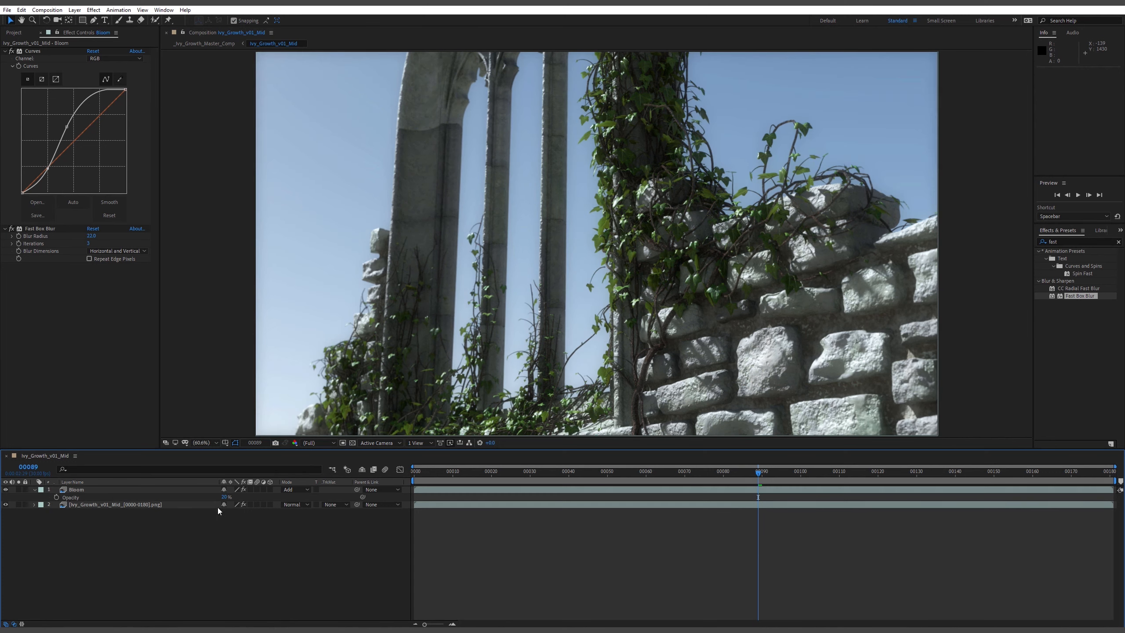
Compare the image with and without the Bloom layer and review the animation, ending on frame 83
{"action": "left_click", "coordinate": [35, 489]}
{"action": "left_click", "coordinate": [6, 490]}
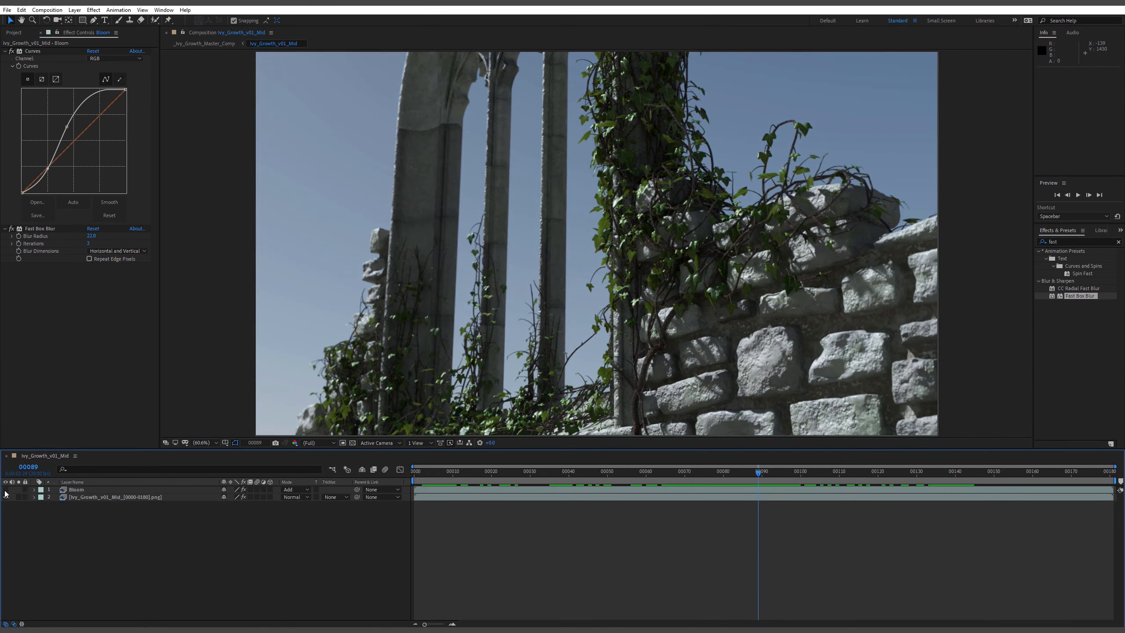
{"action": "left_click", "coordinate": [6, 490]}
{"action": "key", "text": "space"}
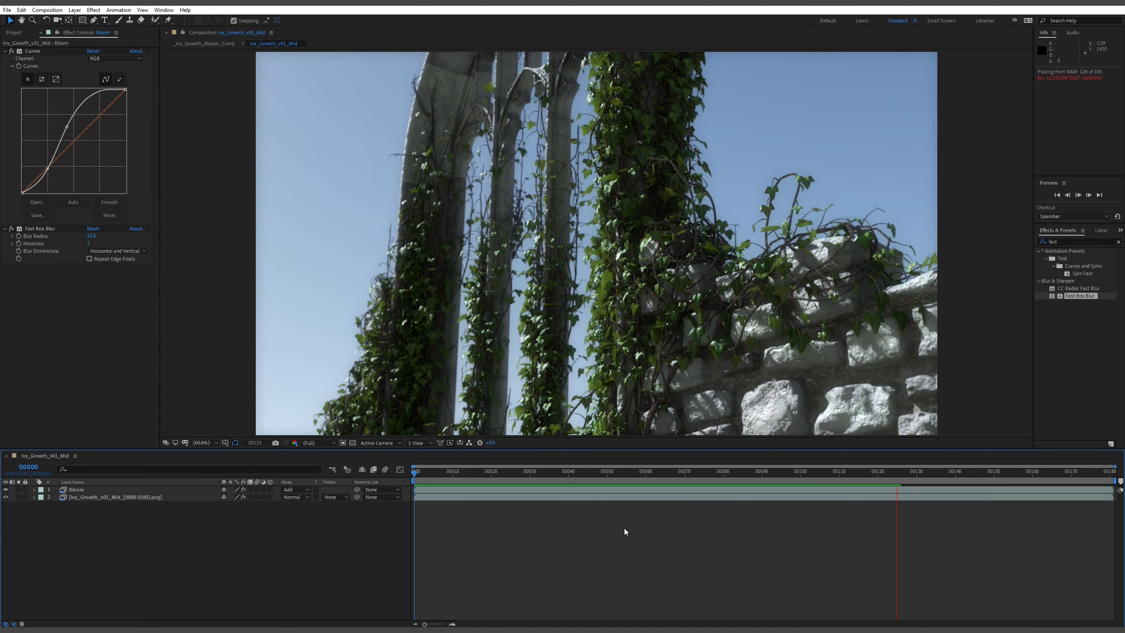
{"action": "left_click_drag", "start_coordinate": [908, 475], "coordinate": [833, 477]}
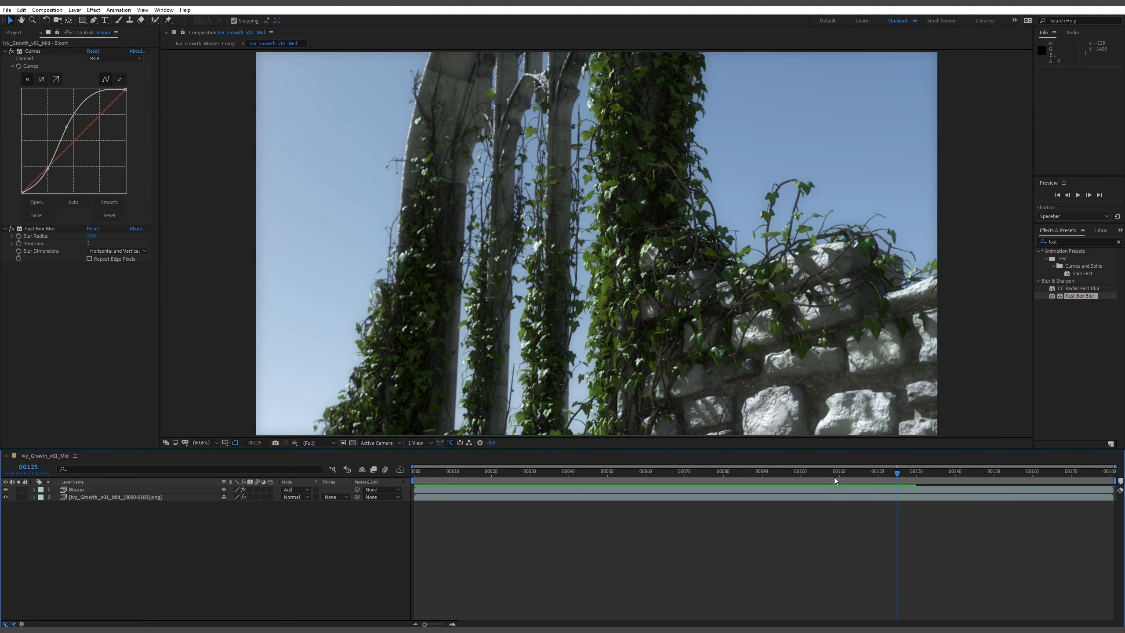
{"action": "left_click", "coordinate": [503, 473]}
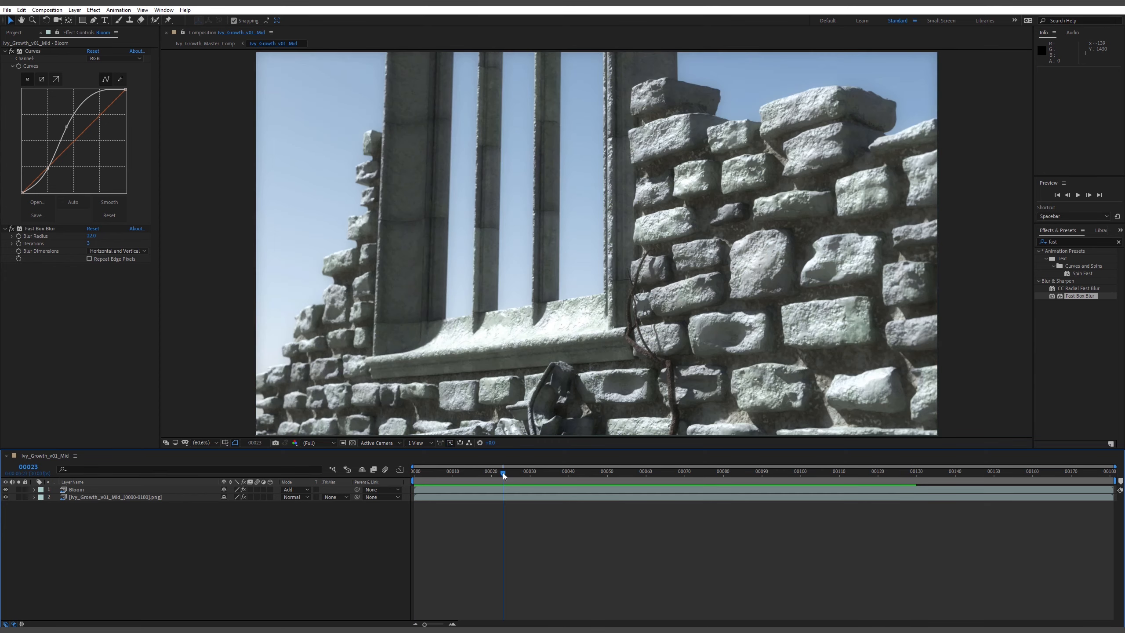
{"action": "left_click_drag", "start_coordinate": [511, 474], "coordinate": [734, 474]}
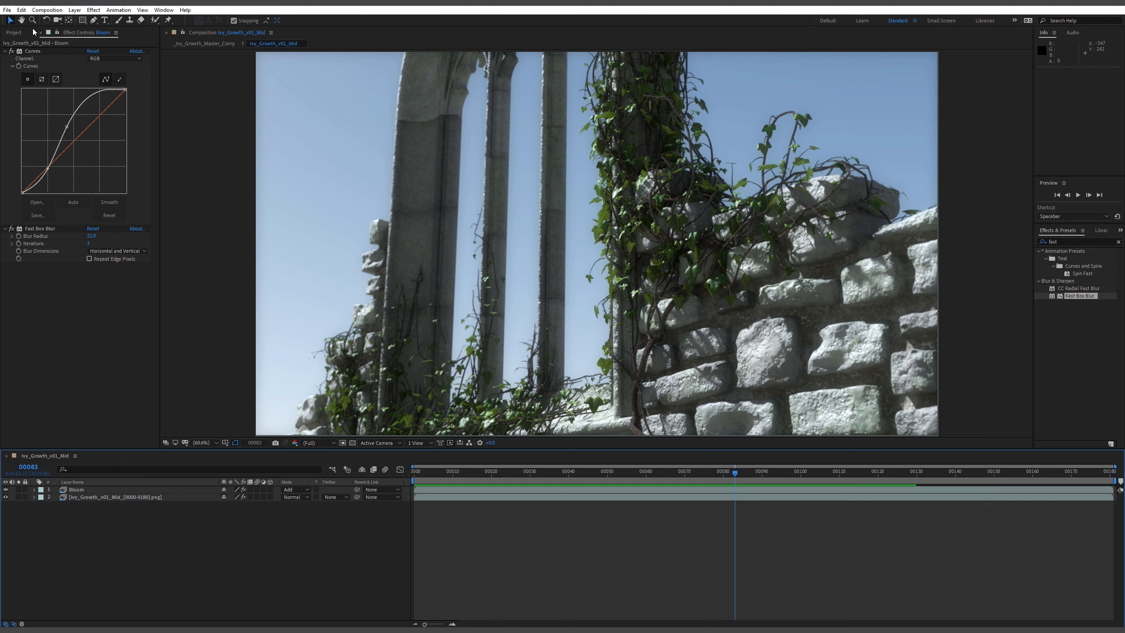
Add the Cinema 4D project xppt_pfx_03_IvyGrowth_05-Rendering (Output).c4d as the uppermost layer of the Ivy_Growth_v01_Mid composition
{"action": "left_click", "coordinate": [17, 32]}
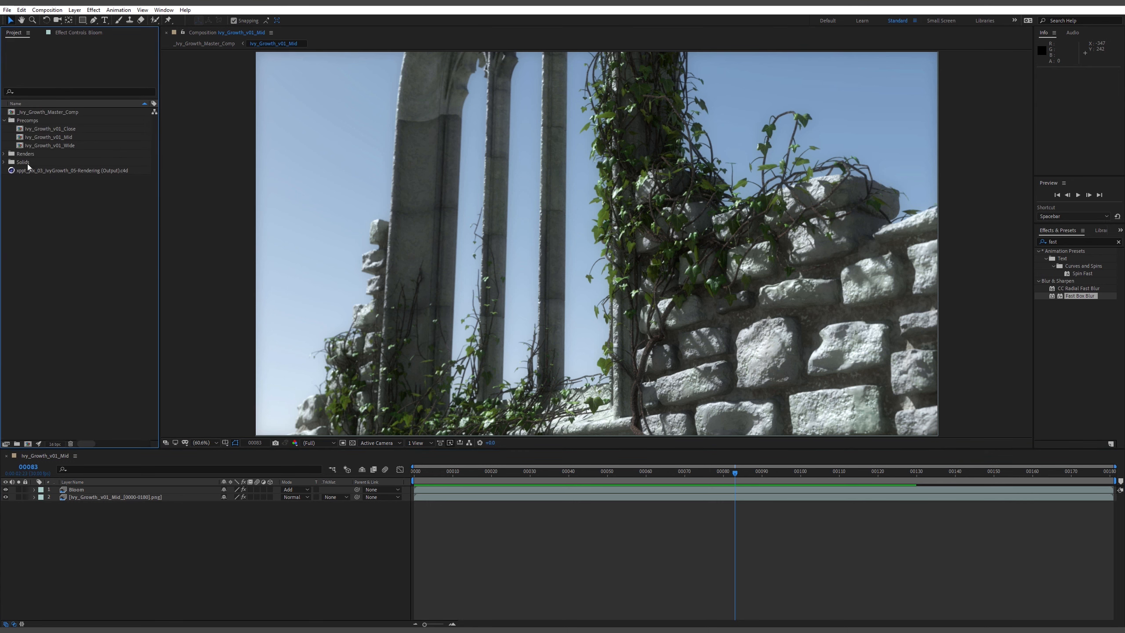
{"action": "left_click", "coordinate": [49, 128]}
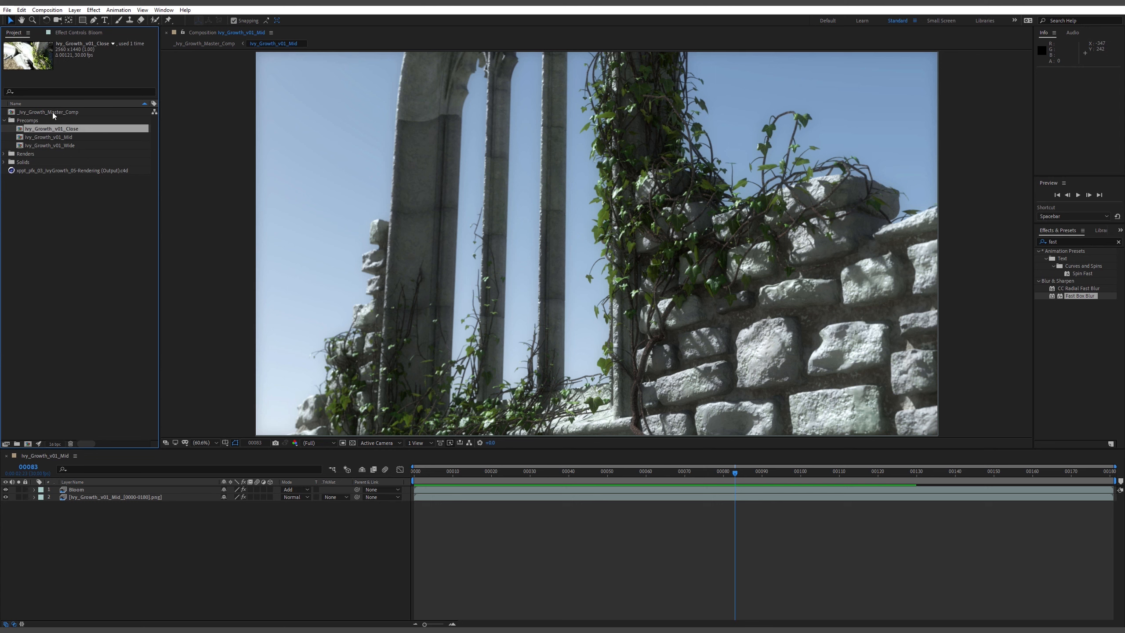
{"action": "left_click", "coordinate": [55, 112]}
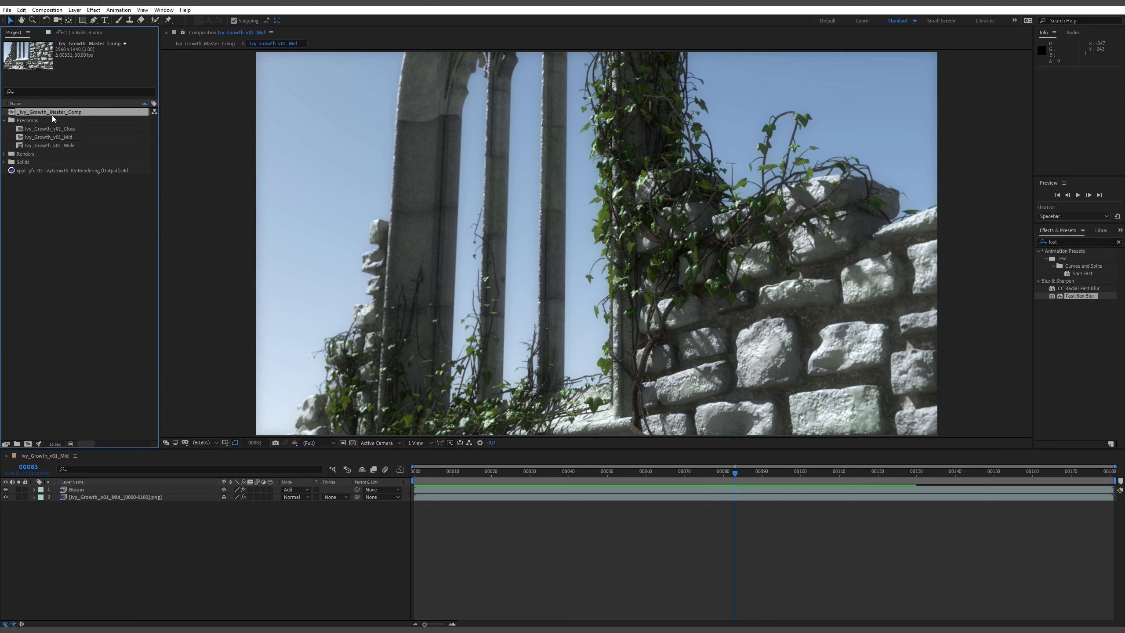
{"action": "left_click", "coordinate": [46, 171]}
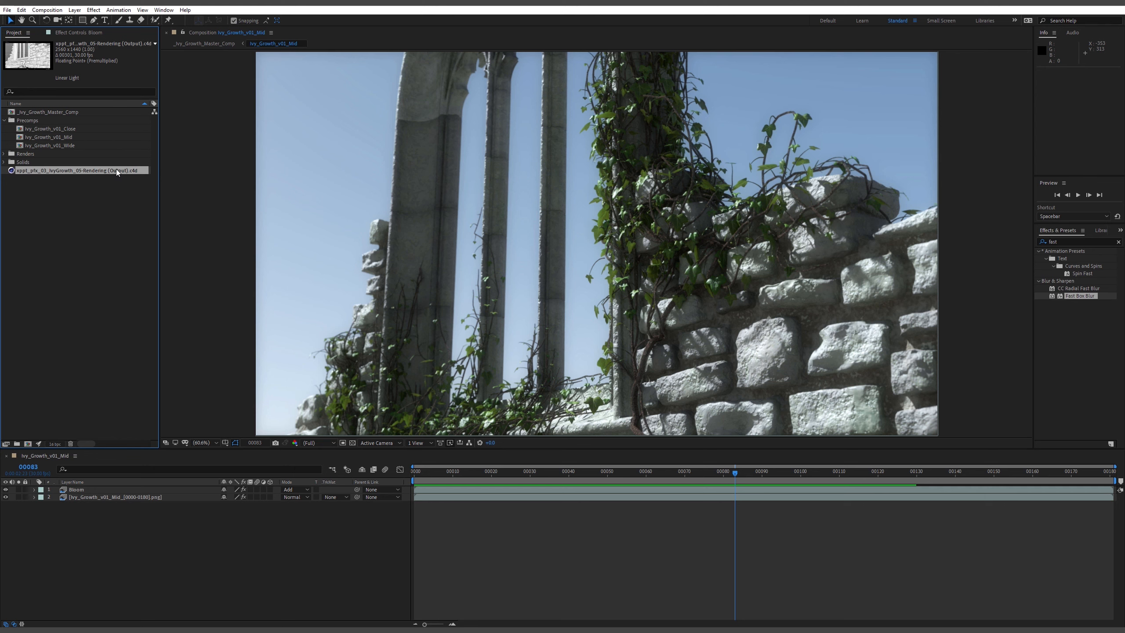
{"action": "left_click_drag", "start_coordinate": [118, 170], "coordinate": [121, 488]}
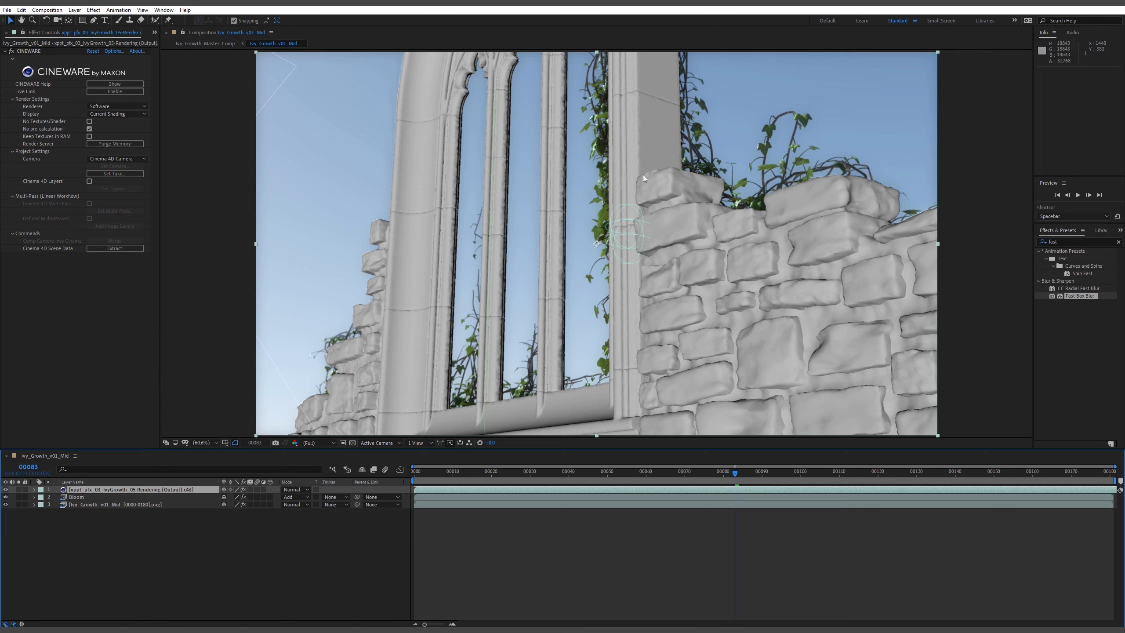
Extract the Cinema 4D scene data into the composition, and delete the Cineware layer and the extracted Camera.Wide and Camera.Close layers
{"action": "left_click", "coordinate": [119, 248]}
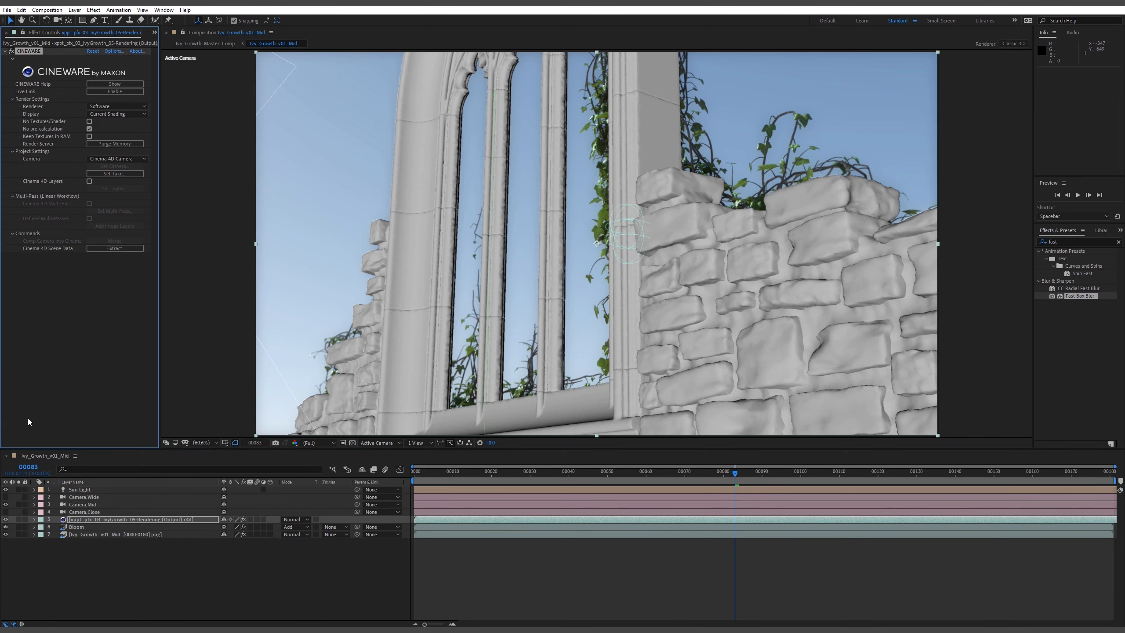
{"action": "key", "text": "Delete"}
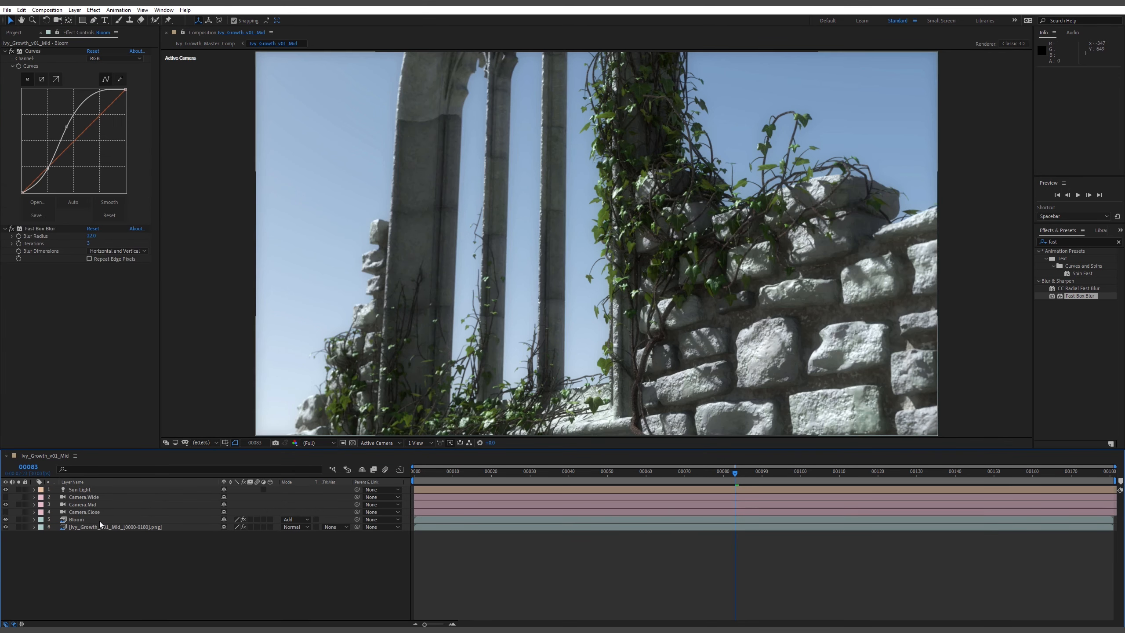
{"action": "left_click", "coordinate": [96, 497]}
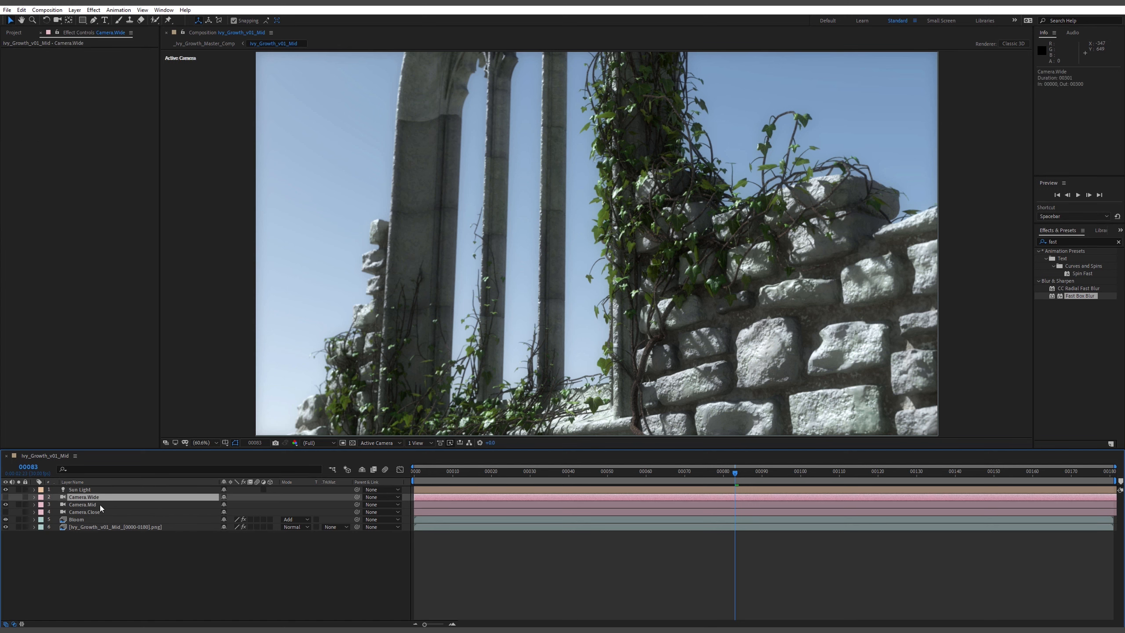
{"action": "key", "text": "Delete"}
{"action": "left_click", "coordinate": [100, 505]}
{"action": "key", "text": "Delete"}
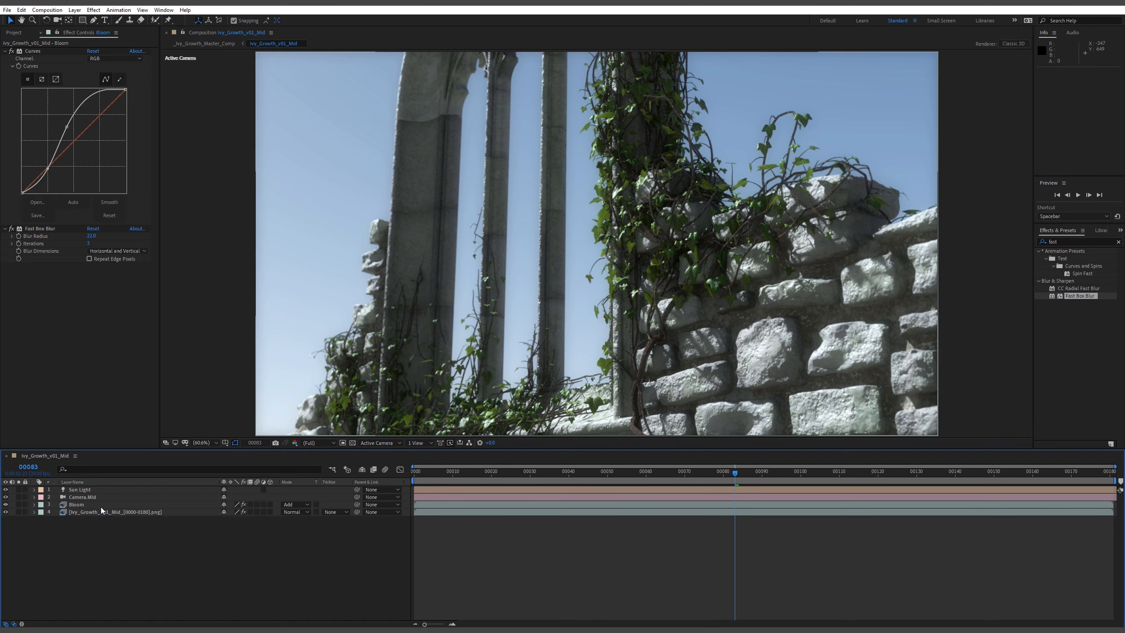
Examine the Camera.Mid layer's motion in a four-view layout by scrubbing to frame 102, and return to a single view
{"action": "left_click", "coordinate": [96, 498]}
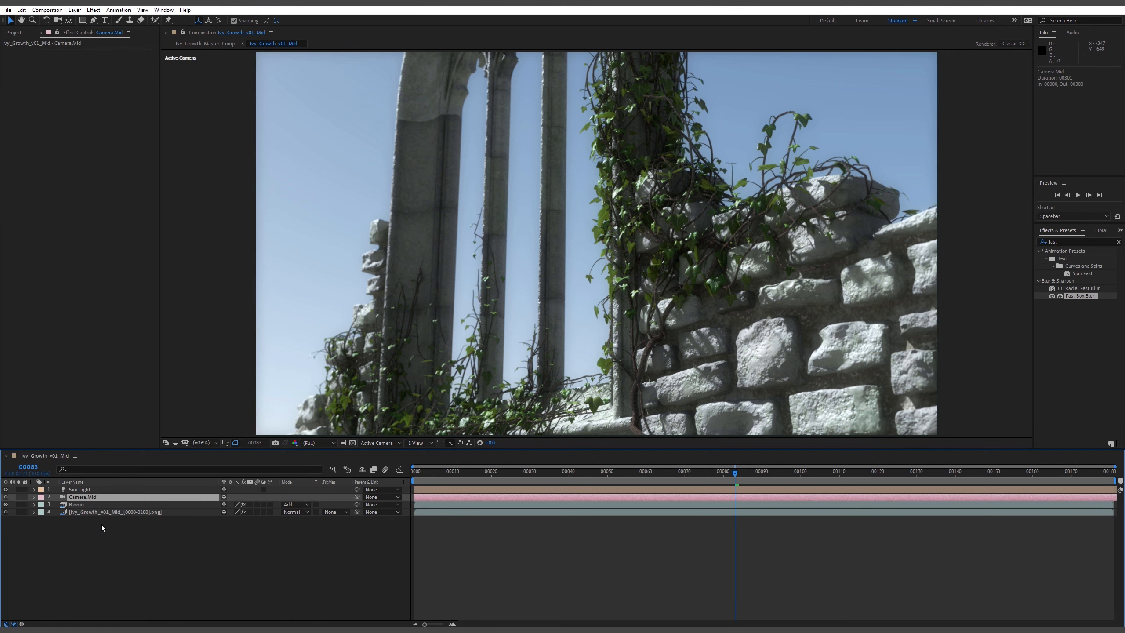
{"action": "left_click", "coordinate": [90, 489]}
{"action": "left_click", "coordinate": [90, 497]}
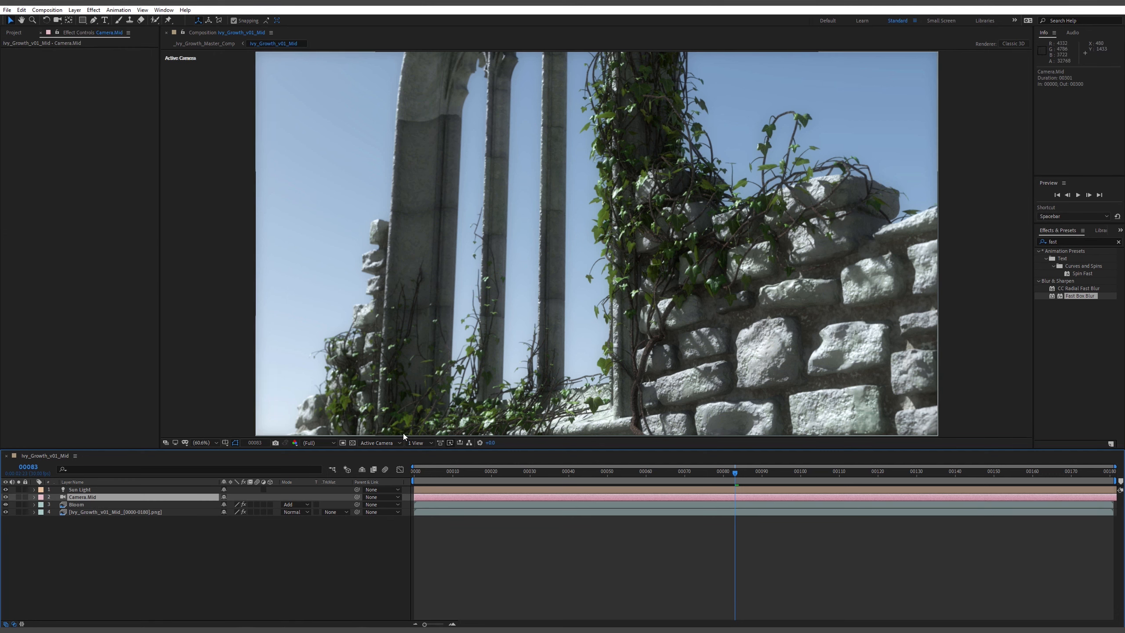
{"action": "left_click", "coordinate": [426, 442]}
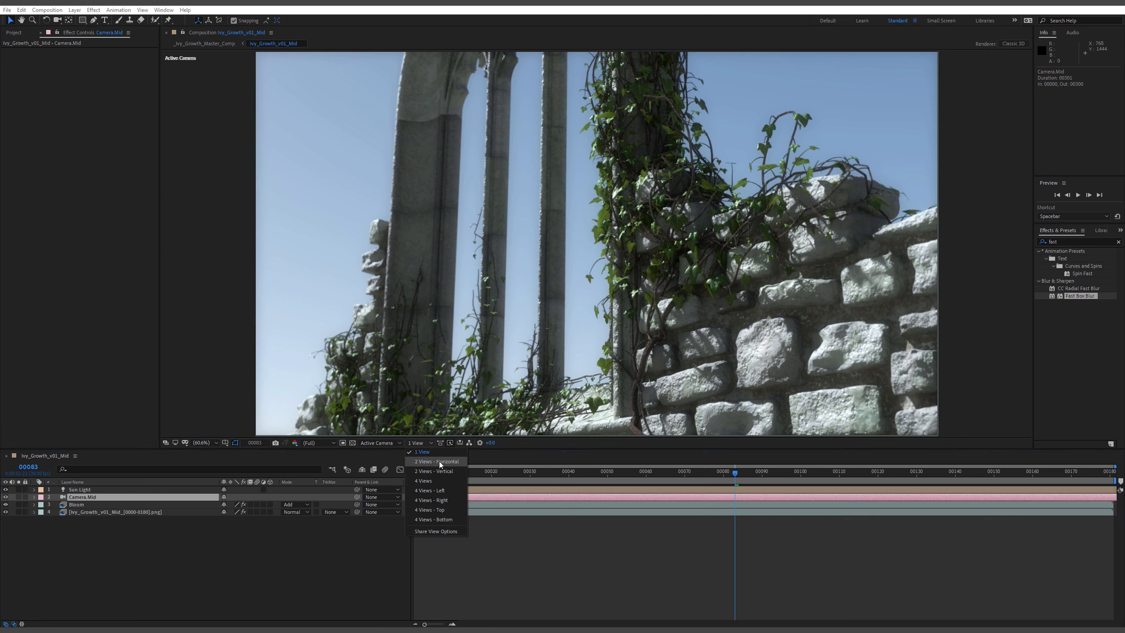
{"action": "left_click", "coordinate": [439, 479]}
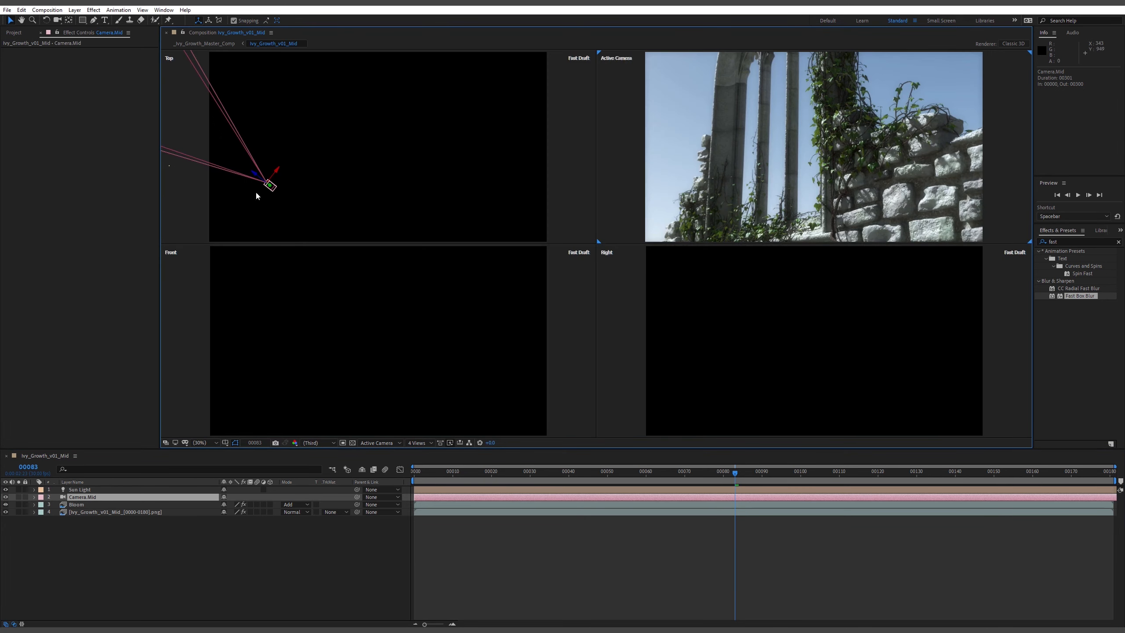
{"action": "mouse_move", "coordinate": [734, 475]}
{"action": "left_mouse_down"}
{"action": "mouse_move", "coordinate": [430, 475]}
{"action": "mouse_move", "coordinate": [1054, 476]}
{"action": "mouse_move", "coordinate": [723, 475]}
{"action": "left_mouse_up"}
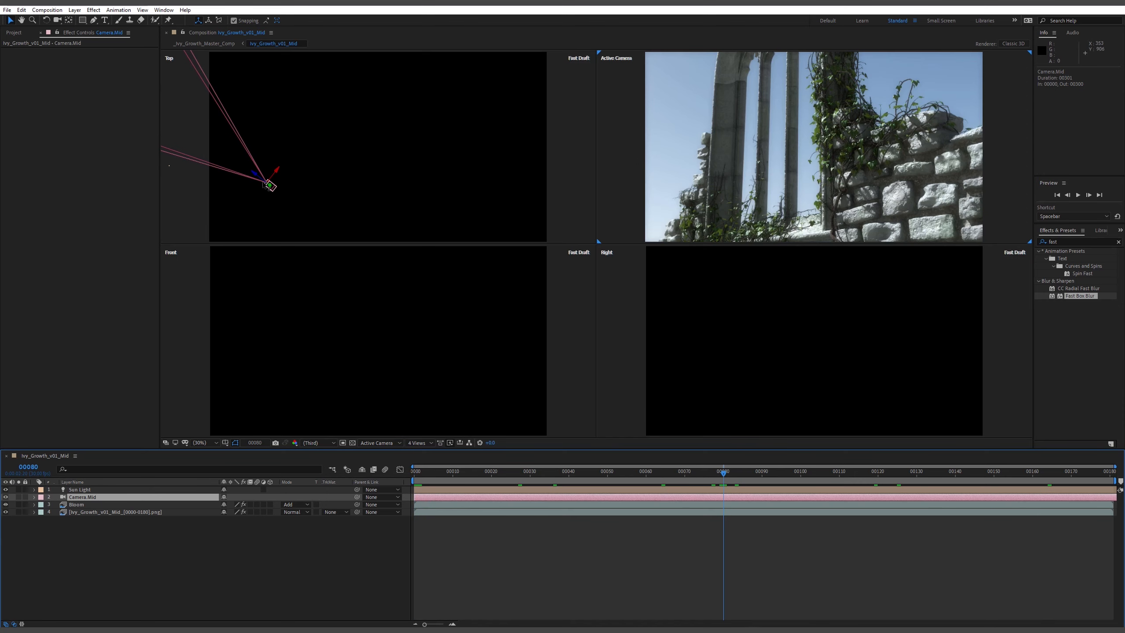
{"action": "left_click_drag", "start_coordinate": [417, 352], "coordinate": [545, 333]}
{"action": "left_click_drag", "start_coordinate": [841, 351], "coordinate": [773, 434]}
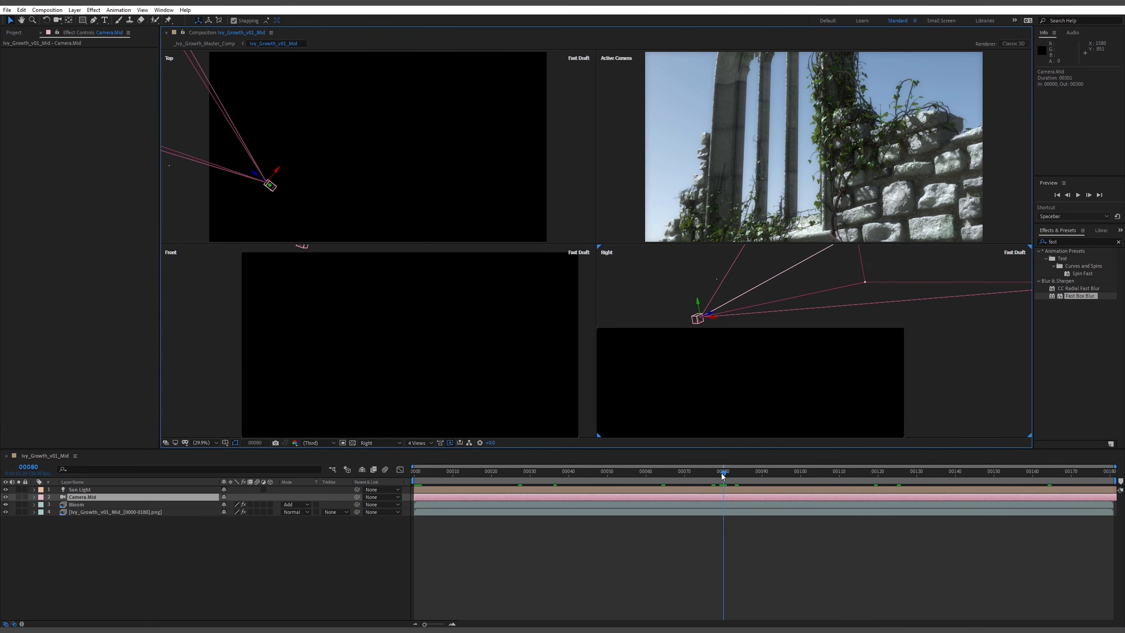
{"action": "left_click_drag", "start_coordinate": [723, 474], "coordinate": [807, 485]}
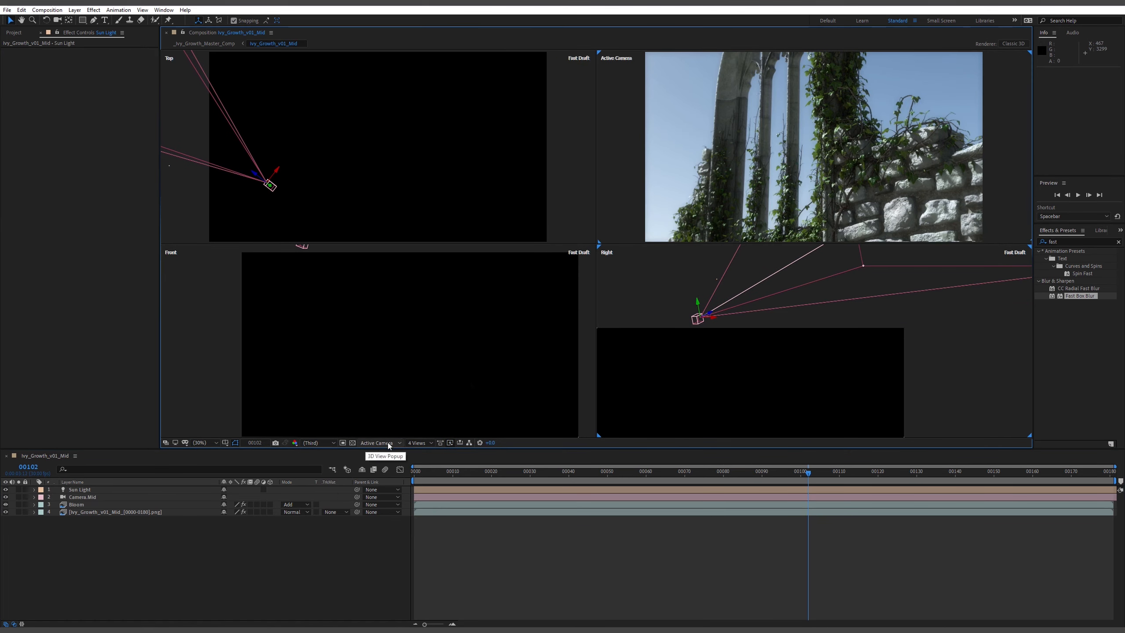
{"action": "left_click", "coordinate": [418, 443]}
{"action": "left_click", "coordinate": [423, 452]}
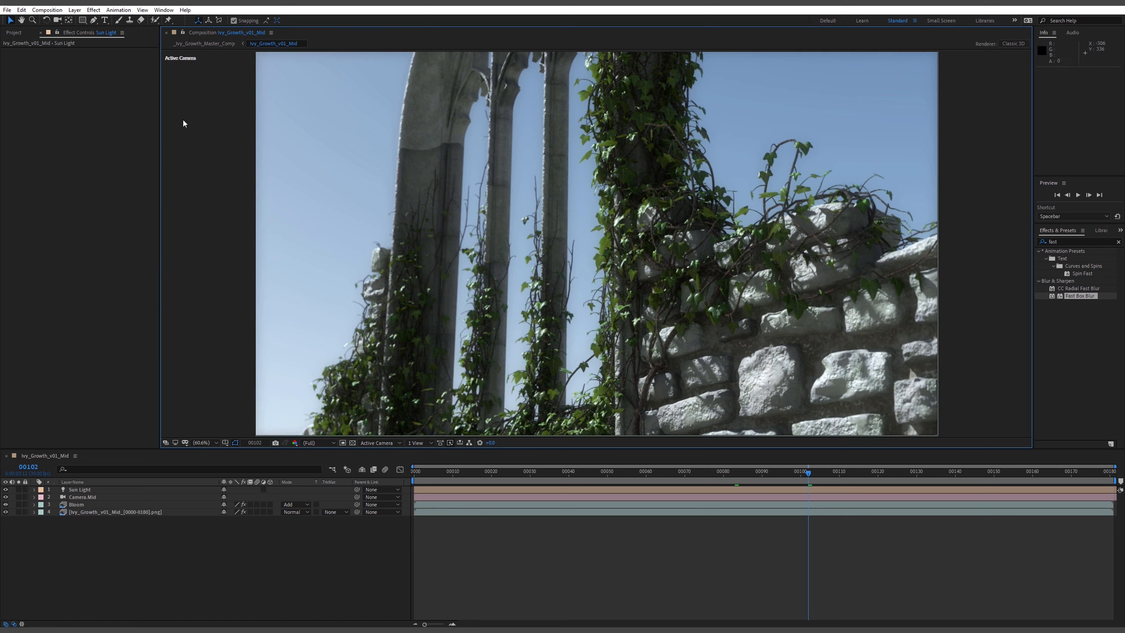
Change the Sun Light's type to Point and inspect its position in the four-view layout
{"action": "left_click", "coordinate": [80, 489]}
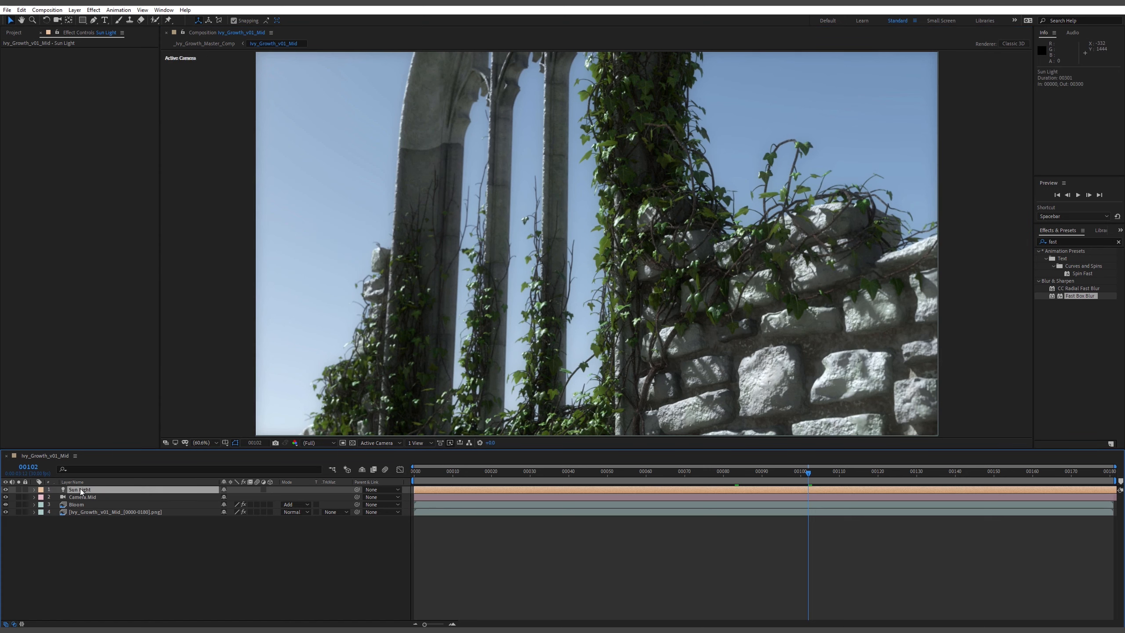
{"action": "left_click", "coordinate": [34, 489]}
{"action": "left_click", "coordinate": [43, 497]}
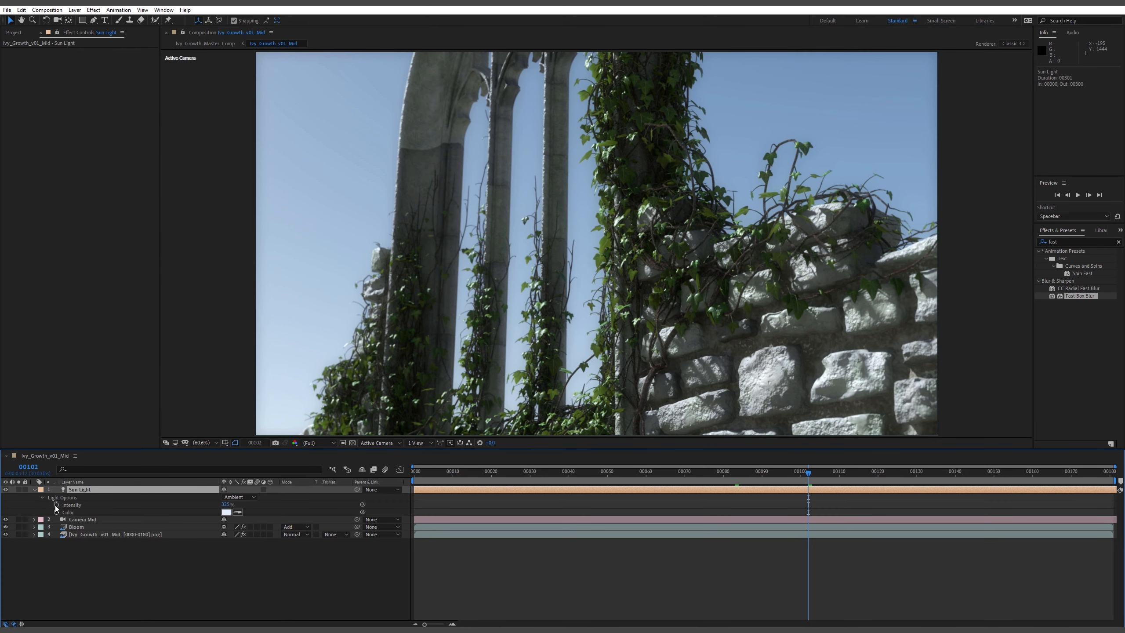
{"action": "left_click", "coordinate": [251, 497]}
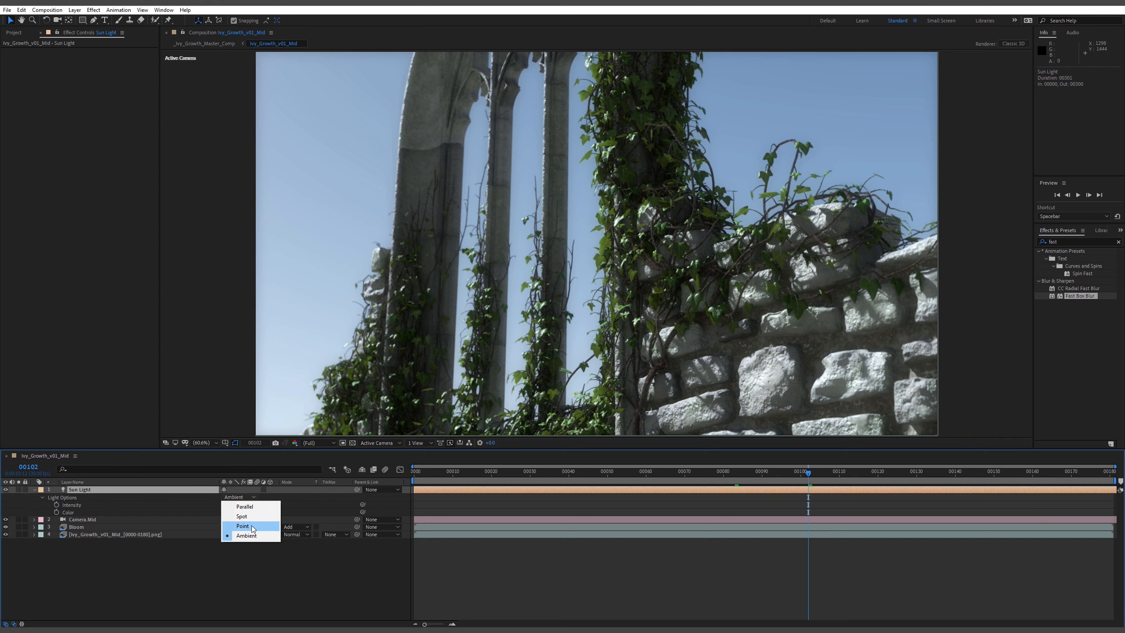
{"action": "left_click", "coordinate": [251, 526]}
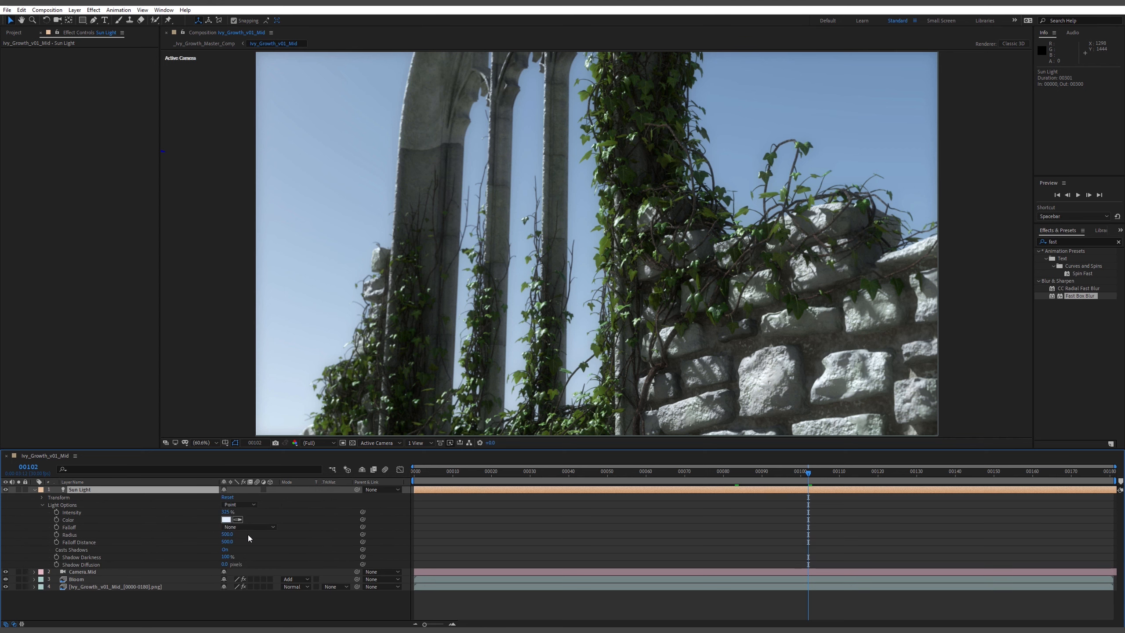
{"action": "left_click", "coordinate": [42, 497]}
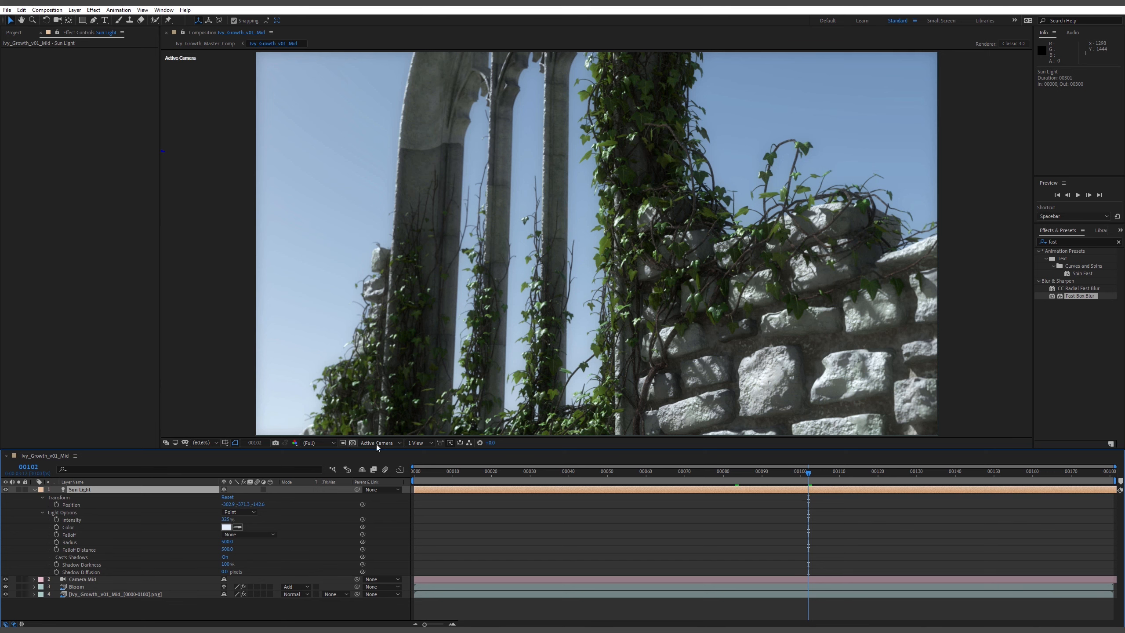
{"action": "left_click", "coordinate": [426, 441]}
{"action": "left_click", "coordinate": [433, 480]}
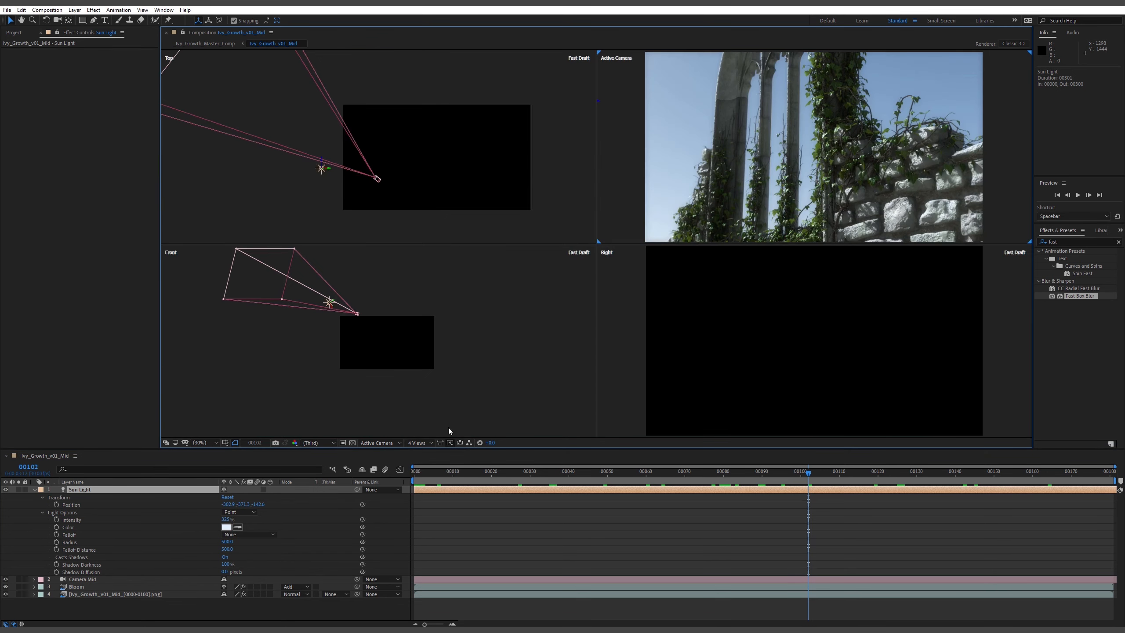
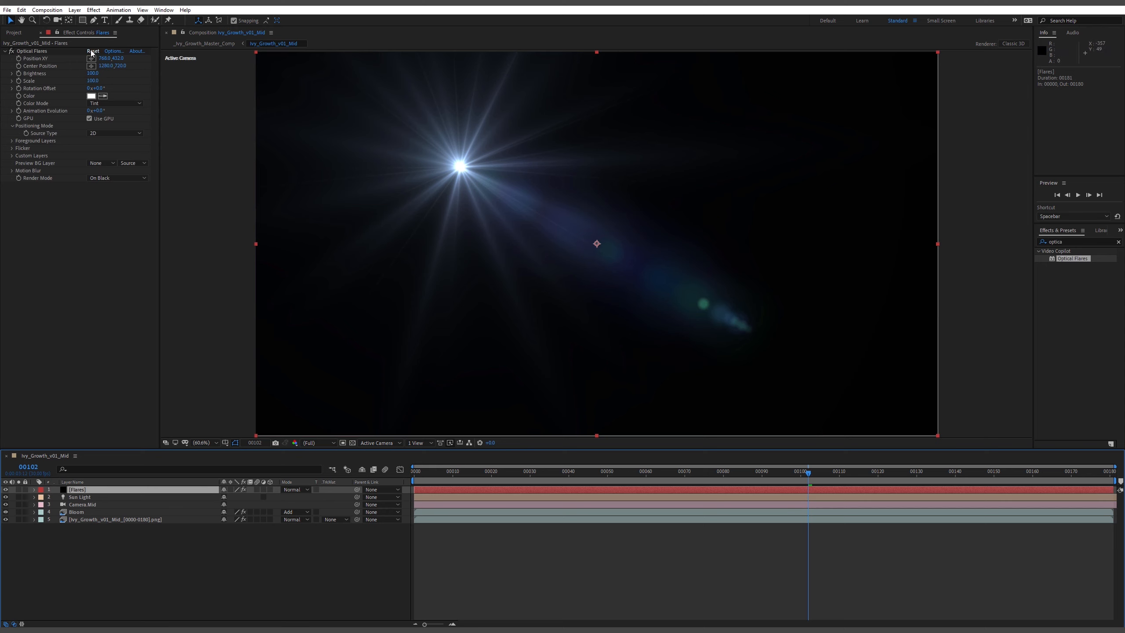
Apply the Rim_Light preset from the Natural Flares collection to the Optical Flares effect on the Flares layer
{"action": "left_click", "coordinate": [111, 51]}
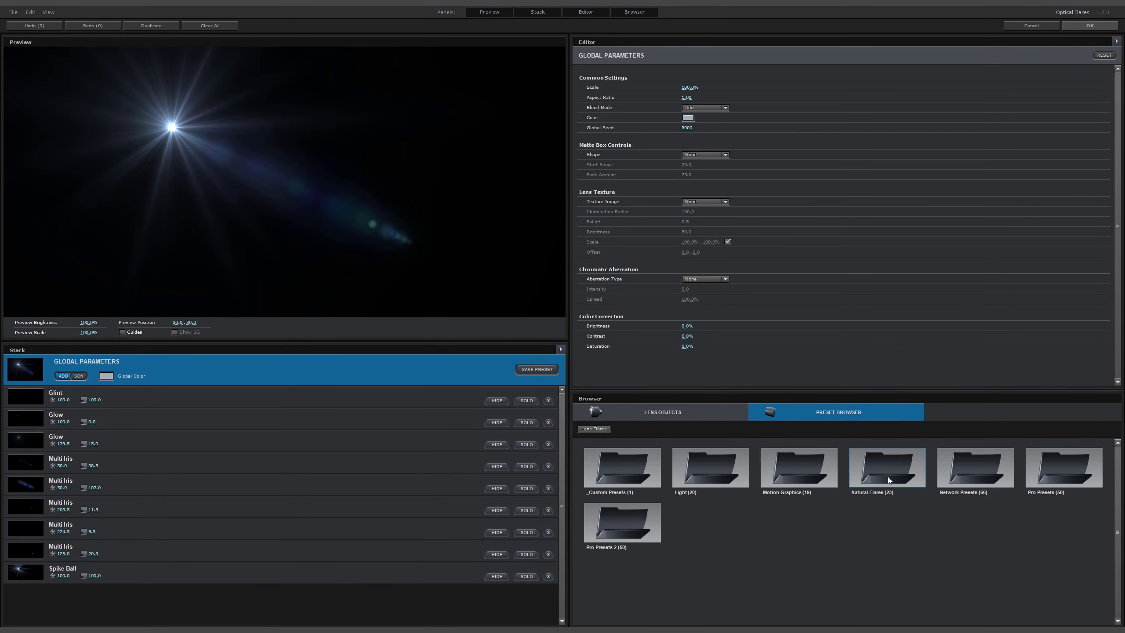
{"action": "left_click", "coordinate": [883, 474]}
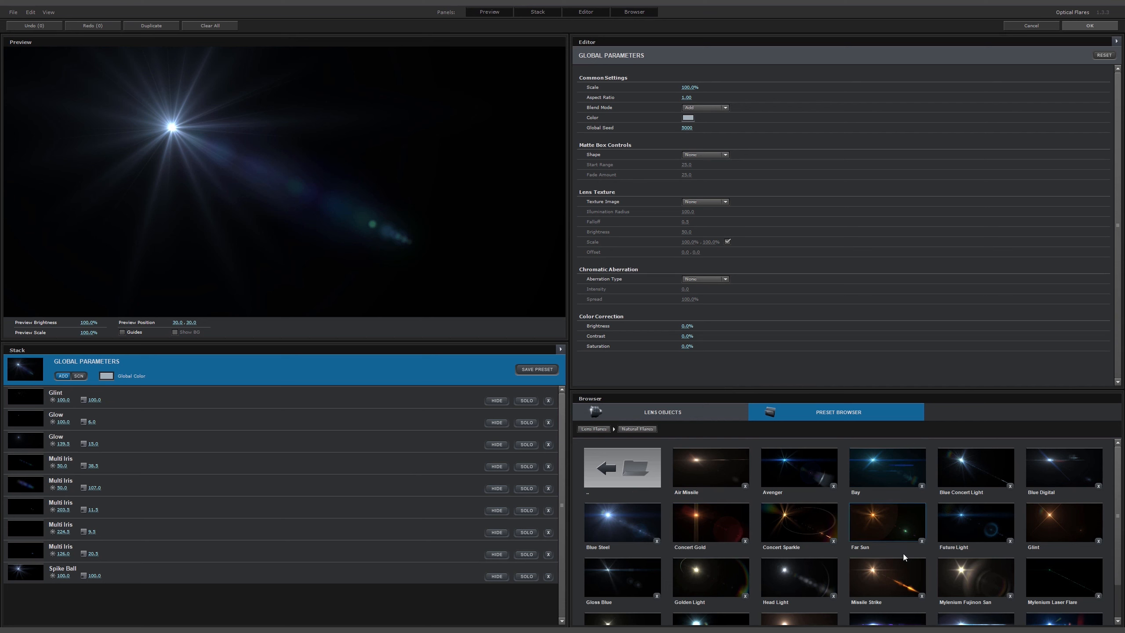
{"action": "scroll", "coordinate": [886, 554], "scroll_direction": "down", "scroll_amount": 1}
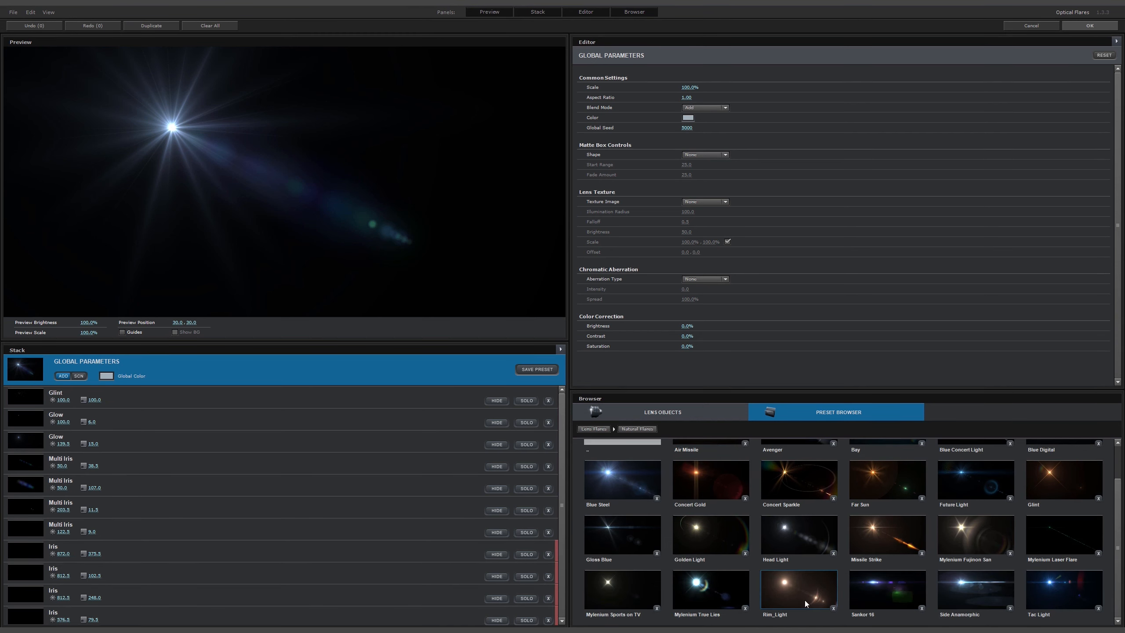
{"action": "left_click", "coordinate": [708, 534]}
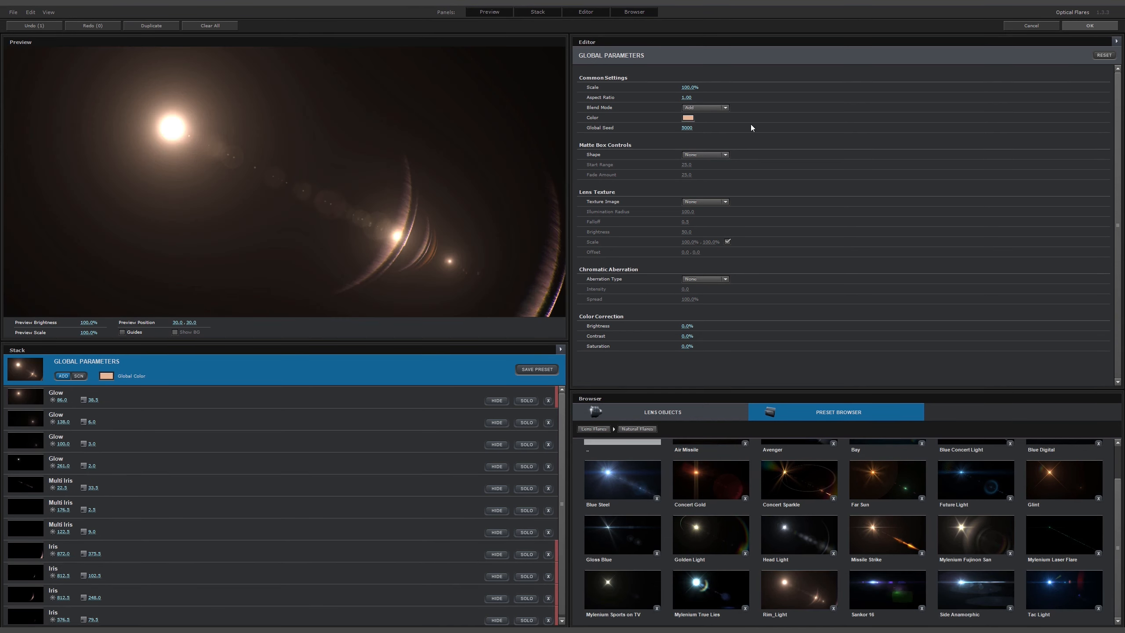
{"action": "left_click", "coordinate": [1088, 26]}
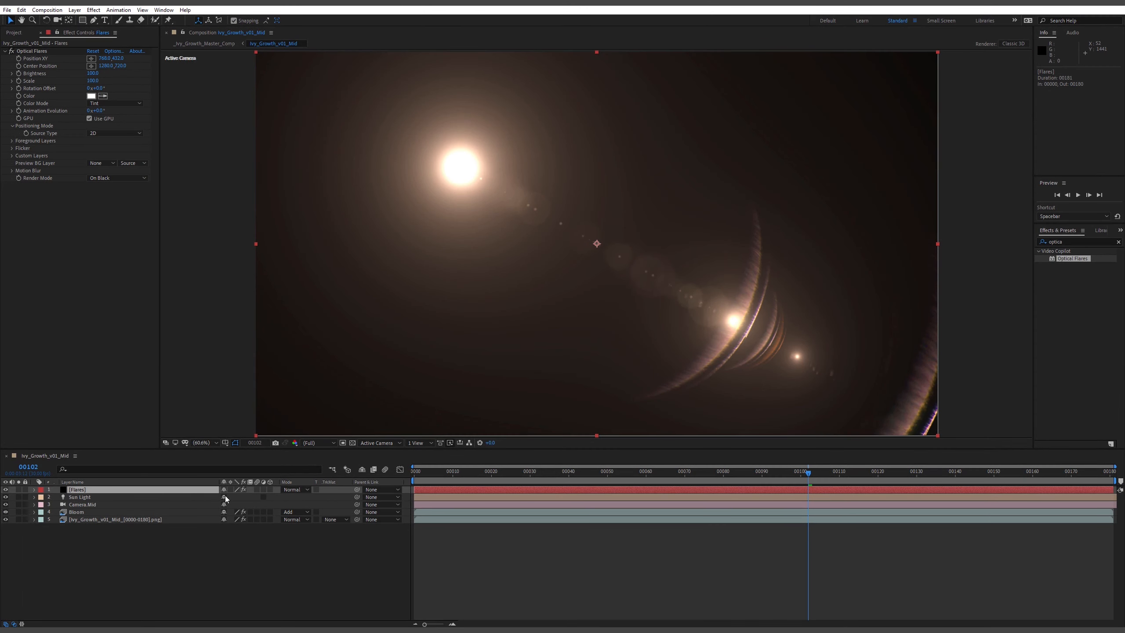
Set the Flares layer's blending mode to Add and the Optical Flares source type to Track Lights
{"action": "left_click", "coordinate": [301, 488]}
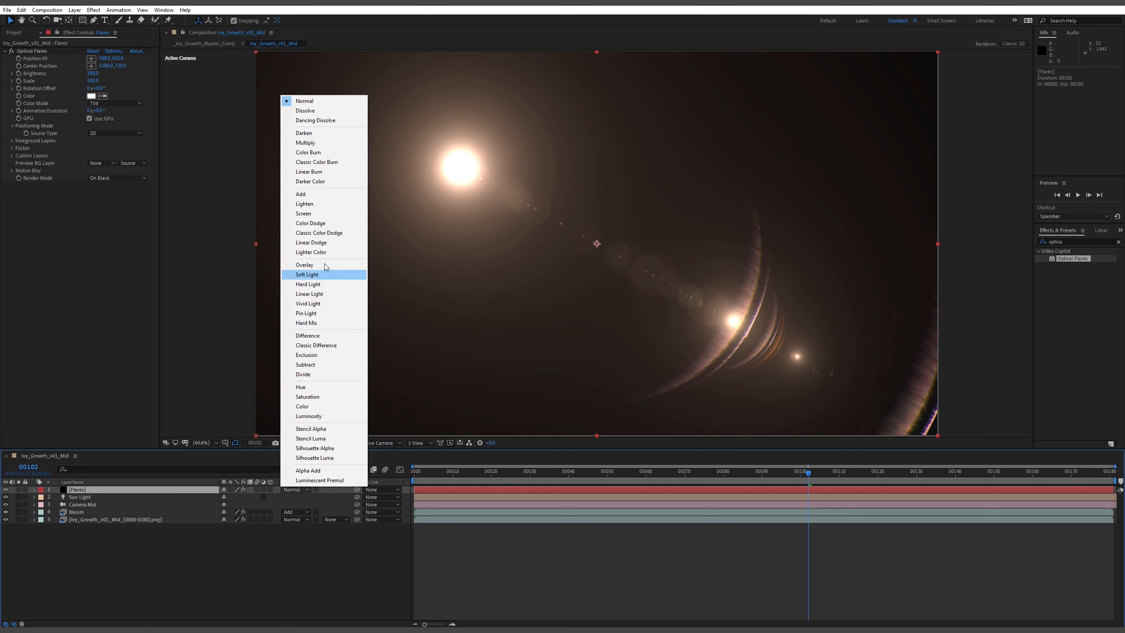
{"action": "left_click", "coordinate": [301, 194]}
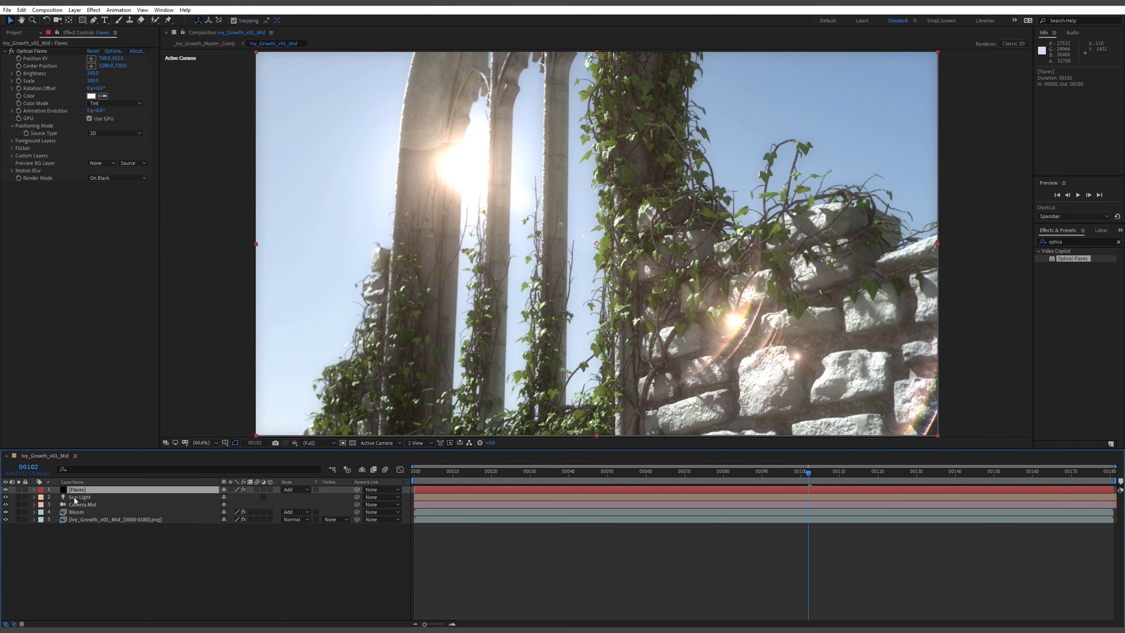
{"action": "left_click", "coordinate": [117, 134]}
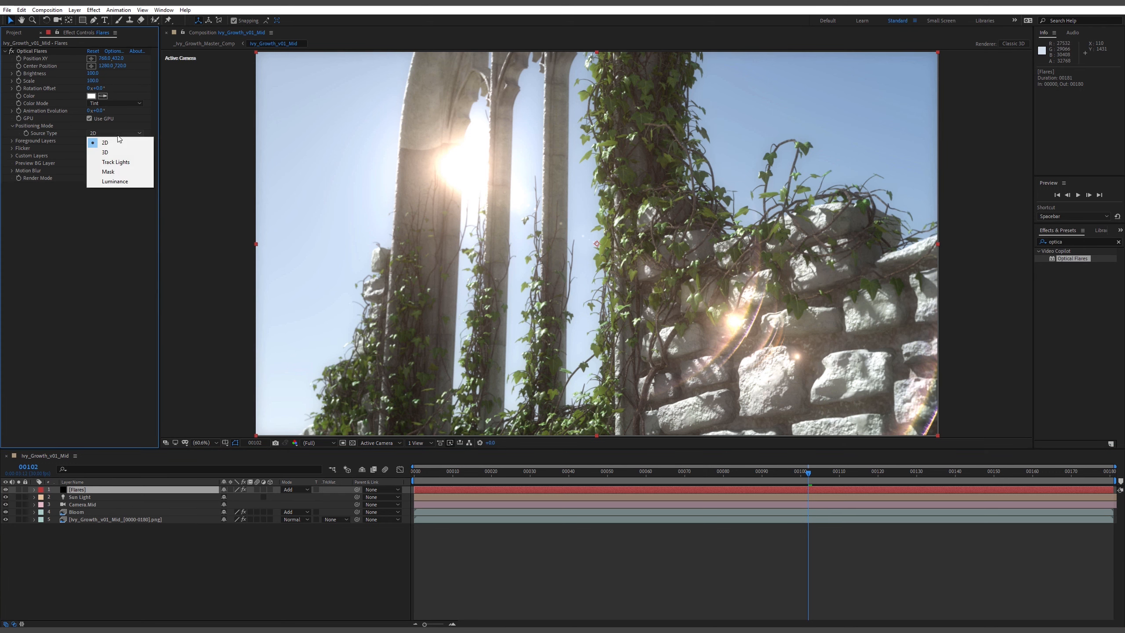
{"action": "left_click", "coordinate": [124, 163]}
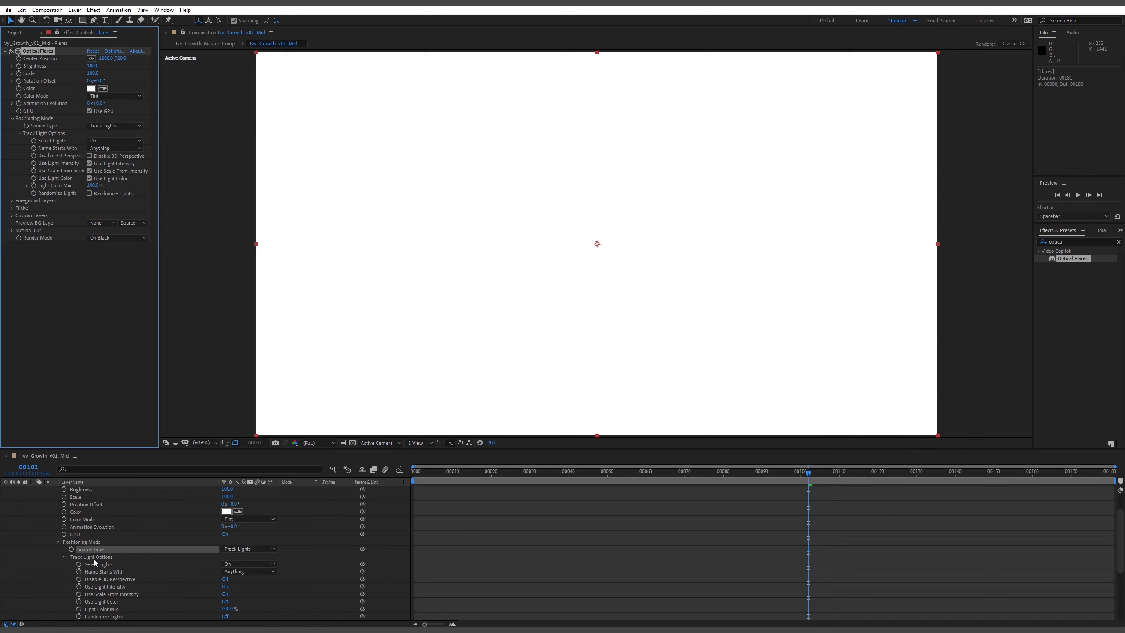
Collapse the Flares layer's properties and check the Sun Light's position and light options
{"action": "left_click", "coordinate": [57, 541]}
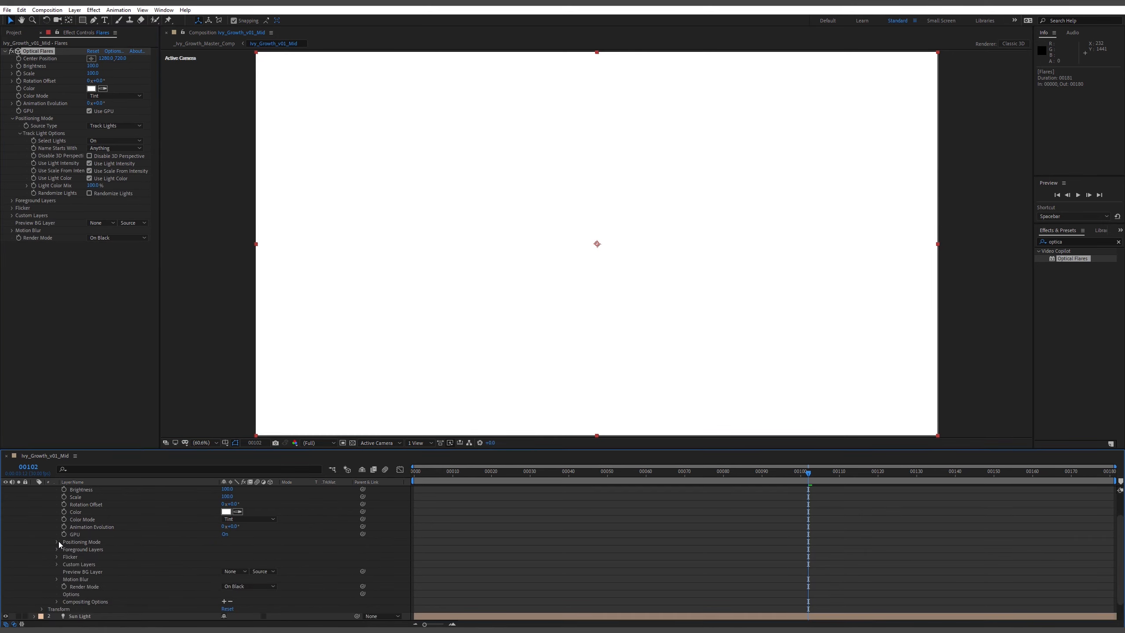
{"action": "scroll", "coordinate": [59, 539], "scroll_direction": "up", "scroll_amount": 2}
{"action": "left_click", "coordinate": [33, 490]}
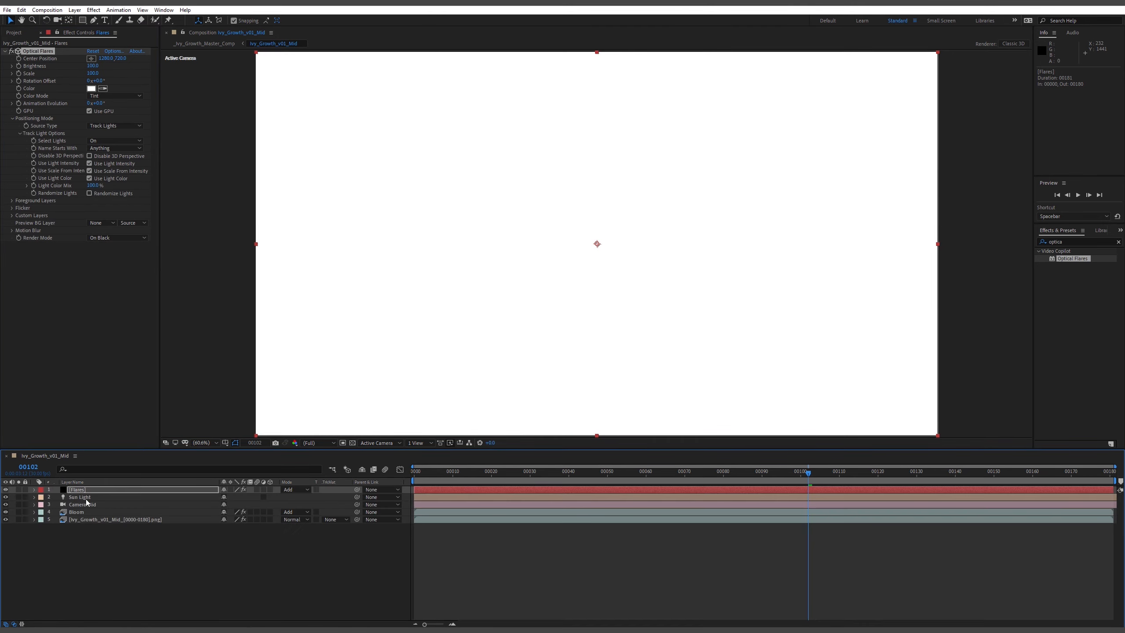
{"action": "left_click", "coordinate": [86, 497]}
{"action": "left_click", "coordinate": [34, 496]}
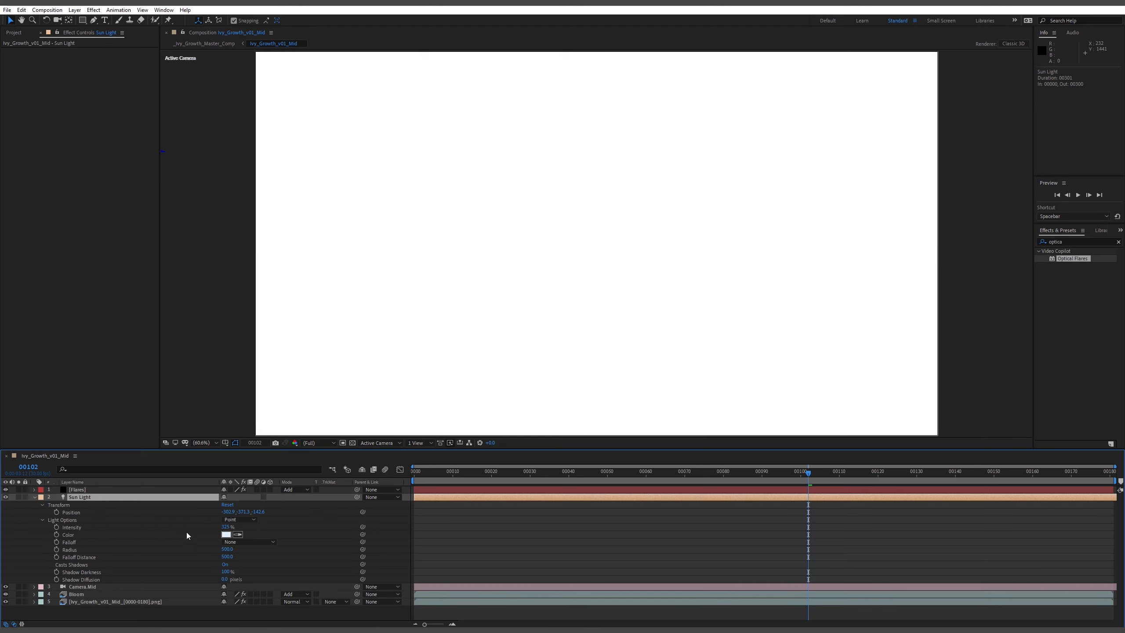
{"action": "left_click", "coordinate": [34, 497]}
Set the Optical Flares brightness on the Flares layer to 9 after comparing nearby values
{"action": "left_click", "coordinate": [73, 489]}
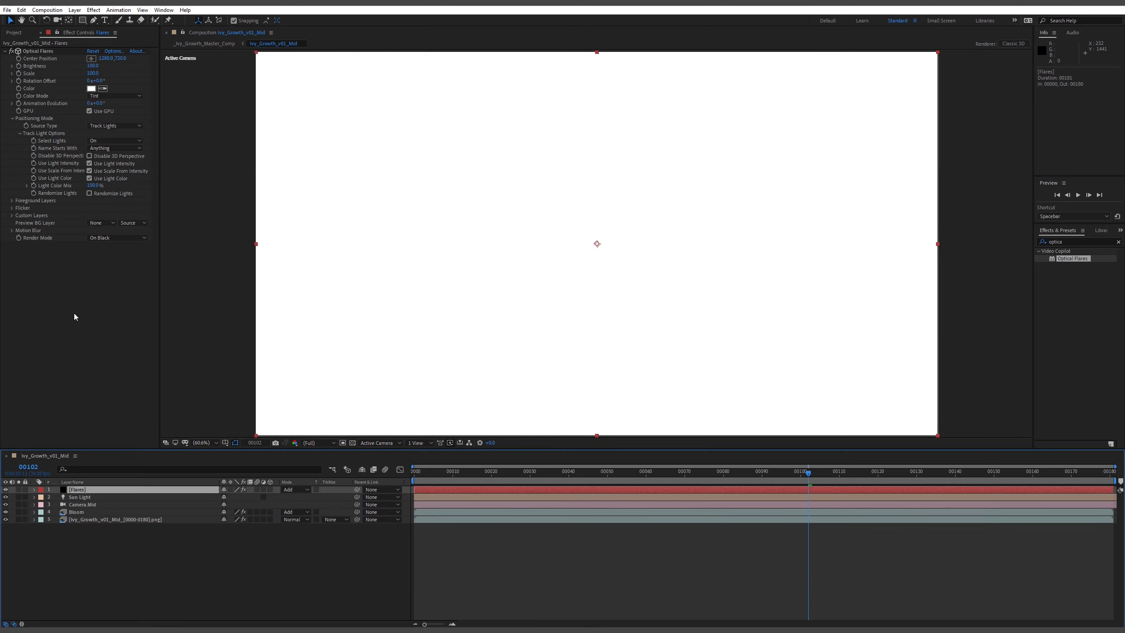
{"action": "left_click", "coordinate": [91, 65]}
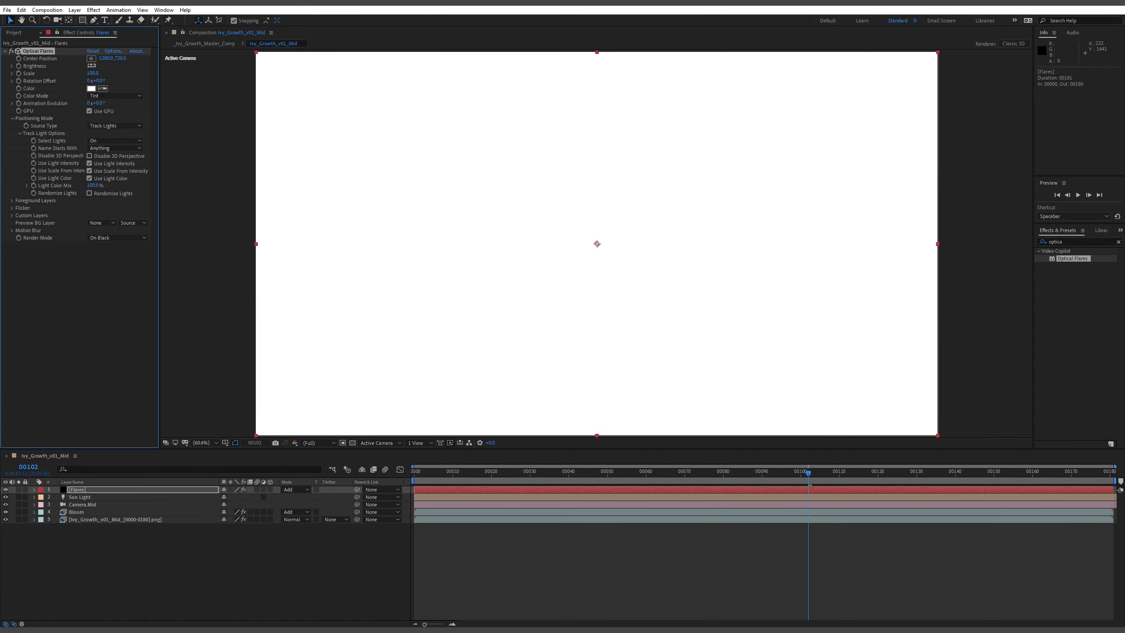
{"action": "left_click", "coordinate": [91, 66]}
{"action": "type", "text": "5"}
{"action": "key", "text": "Return"}
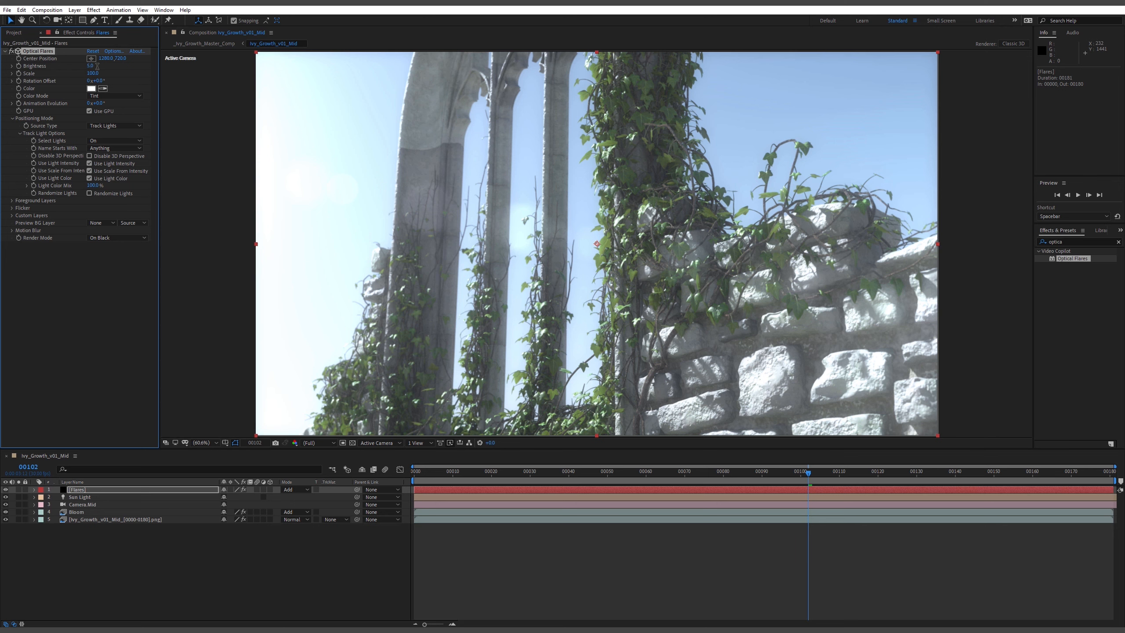
{"action": "left_click", "coordinate": [98, 66]}
{"action": "left_click", "coordinate": [89, 66]}
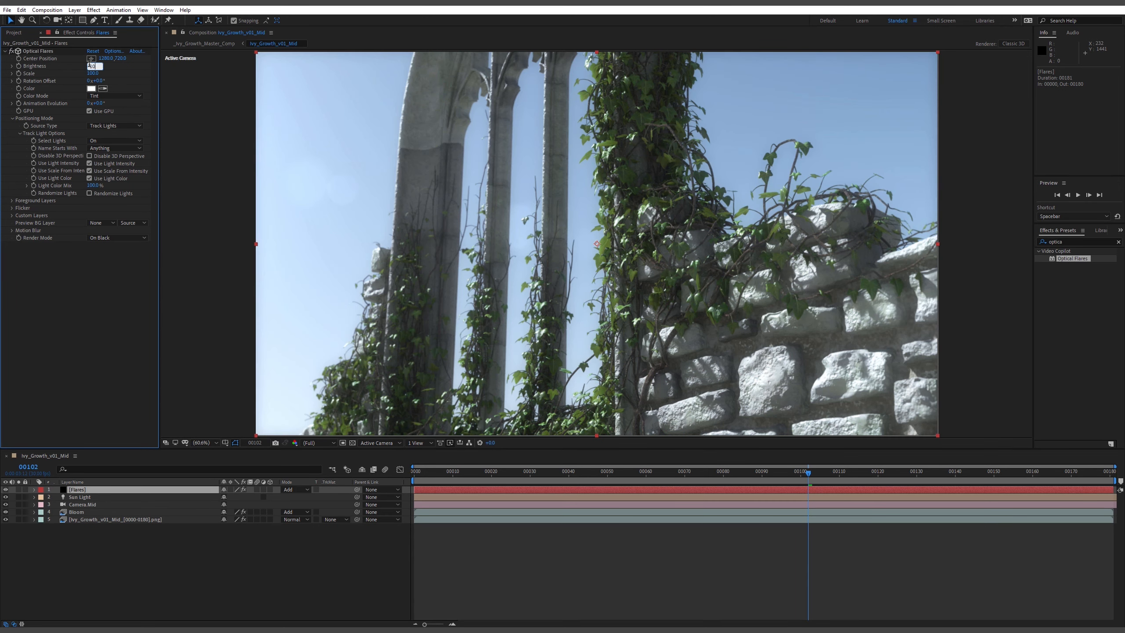
{"action": "type", "text": "10"}
{"action": "key", "text": "Return"}
{"action": "left_click", "coordinate": [95, 66]}
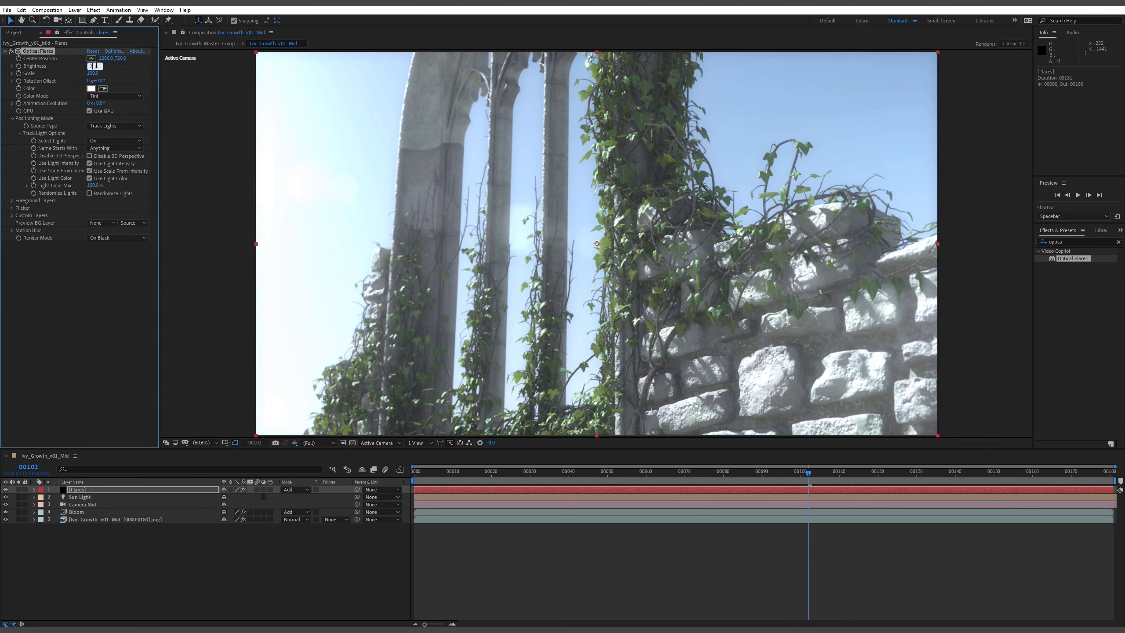
{"action": "key", "text": "Return"}
{"action": "left_click", "coordinate": [96, 66]}
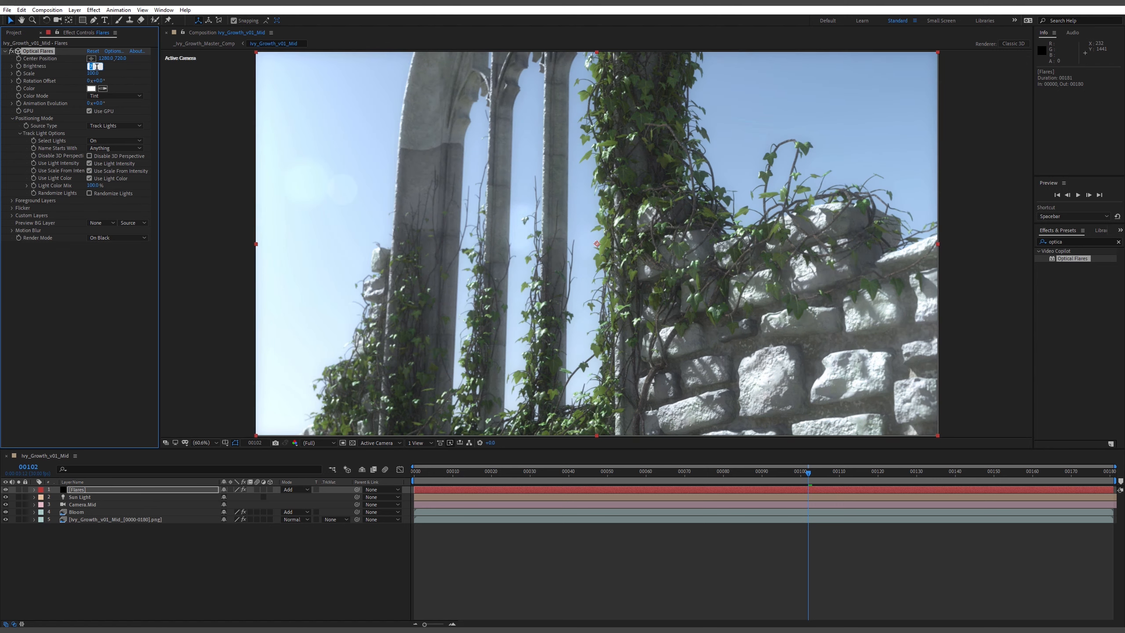
{"action": "type", "text": "9"}
{"action": "key", "text": "Return"}
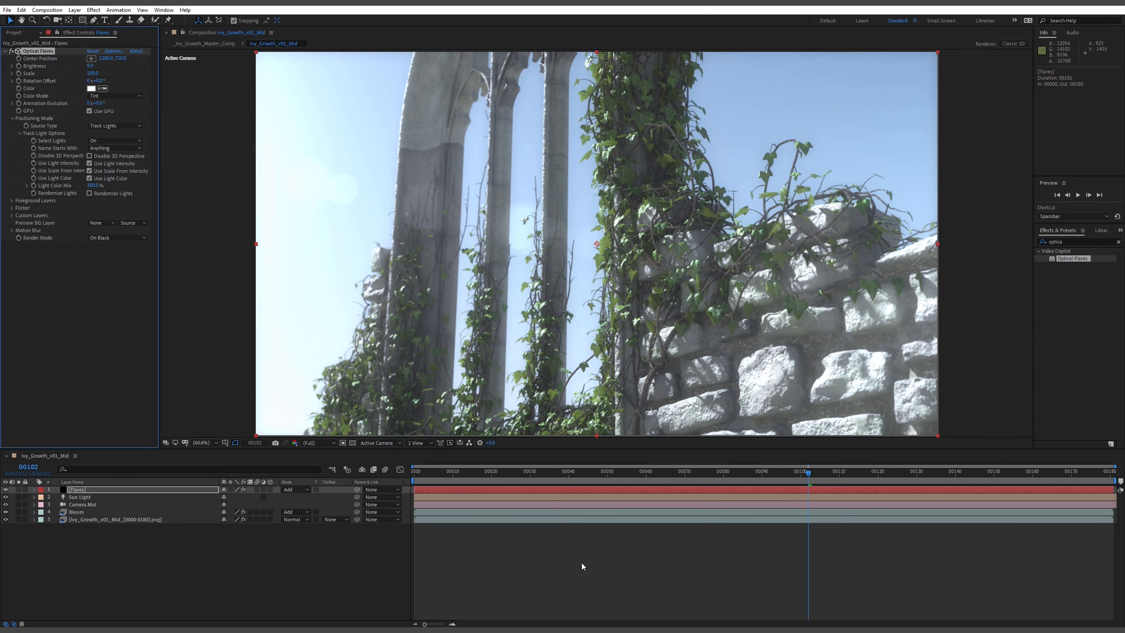
Preview the opening part of the composition to check how the flare moves with the shot
{"action": "left_click", "coordinate": [582, 566]}
{"action": "key", "text": "space"}
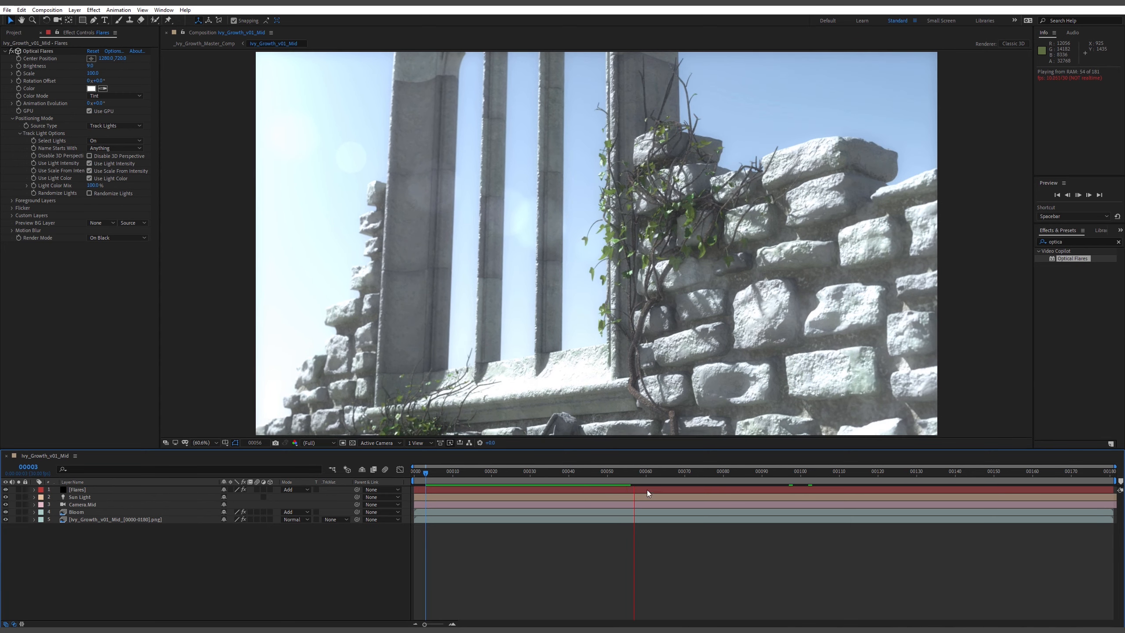
{"action": "key", "text": "space"}
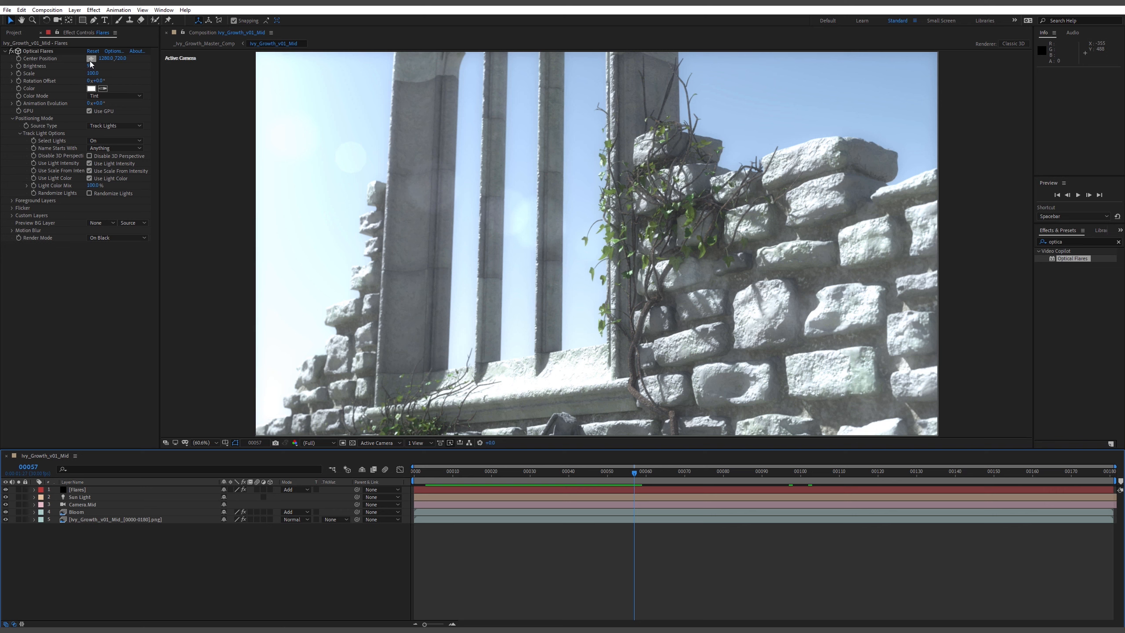
Try moving the Optical Flares center position to about 76, 797 near the frame's left edge
{"action": "left_click", "coordinate": [37, 52]}
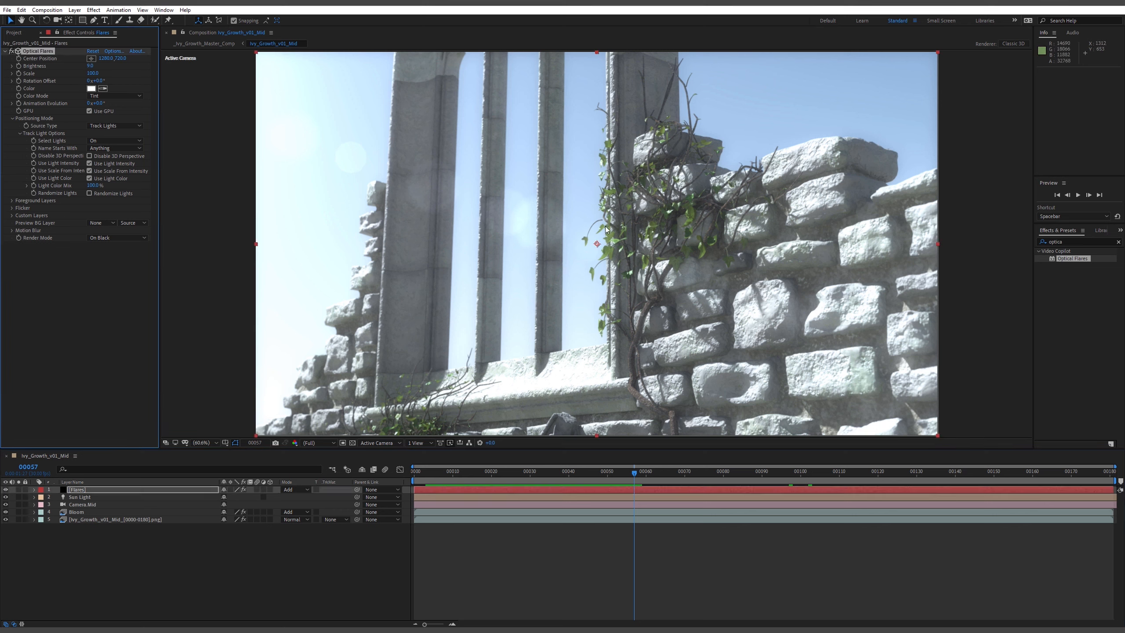
{"action": "left_click_drag", "start_coordinate": [596, 244], "coordinate": [275, 265]}
{"action": "left_click", "coordinate": [642, 474]}
{"action": "mouse_move", "coordinate": [642, 475]}
{"action": "left_mouse_down"}
{"action": "mouse_move", "coordinate": [658, 474]}
{"action": "mouse_move", "coordinate": [447, 476]}
{"action": "mouse_move", "coordinate": [629, 482]}
{"action": "left_mouse_up"}
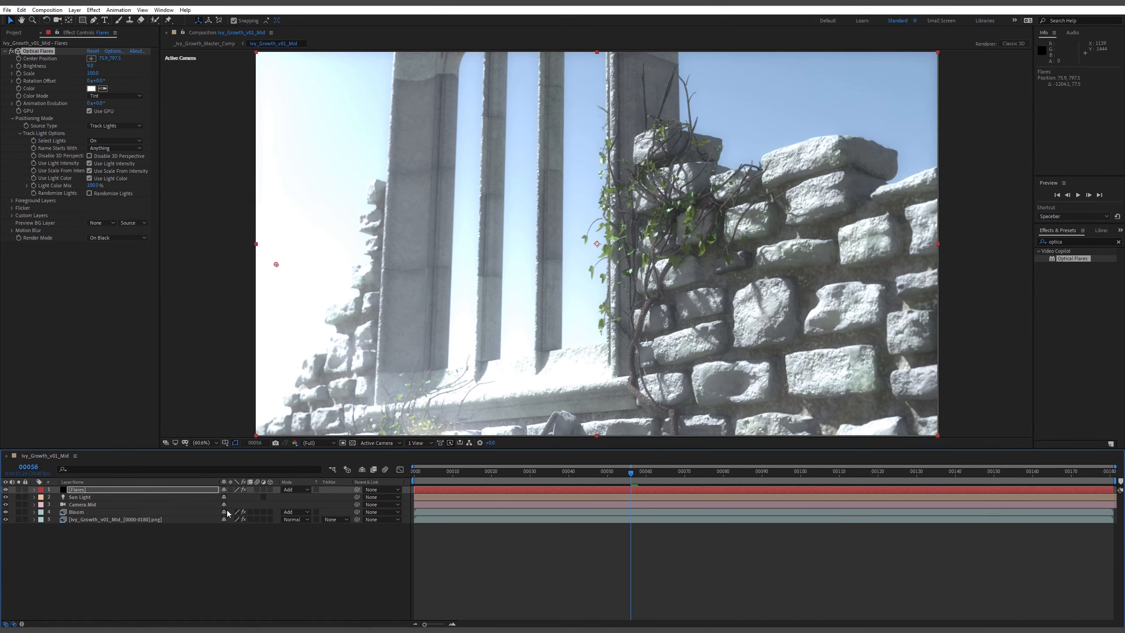
Reposition the Optical Flares center to about 1118, 675, slightly up and left of the frame's middle
{"action": "left_click", "coordinate": [142, 490]}
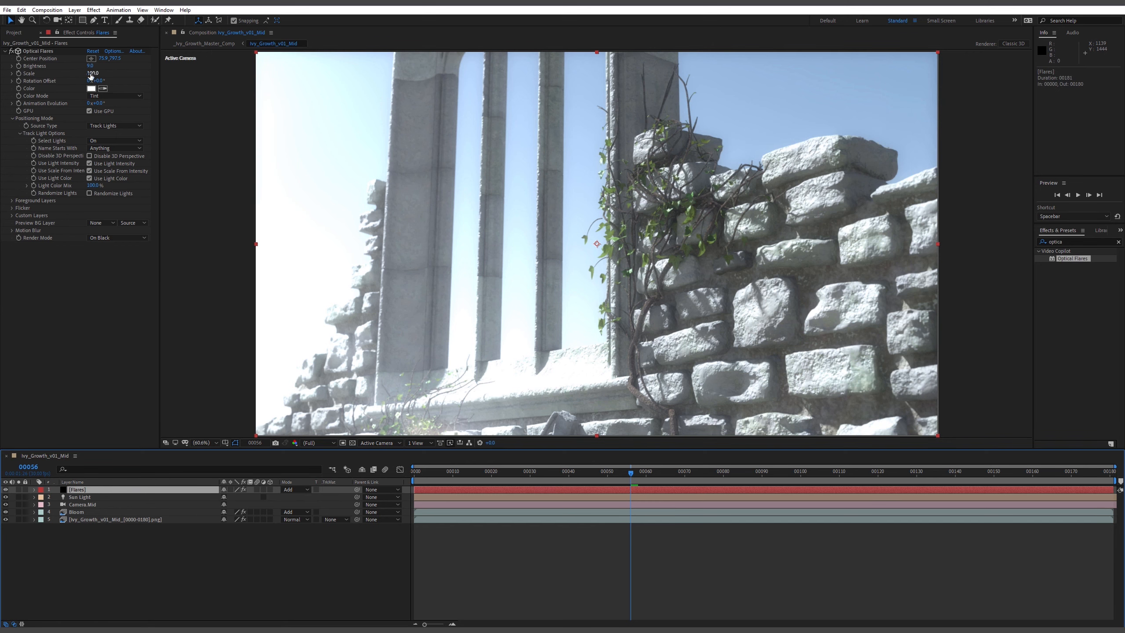
{"action": "left_click", "coordinate": [91, 58]}
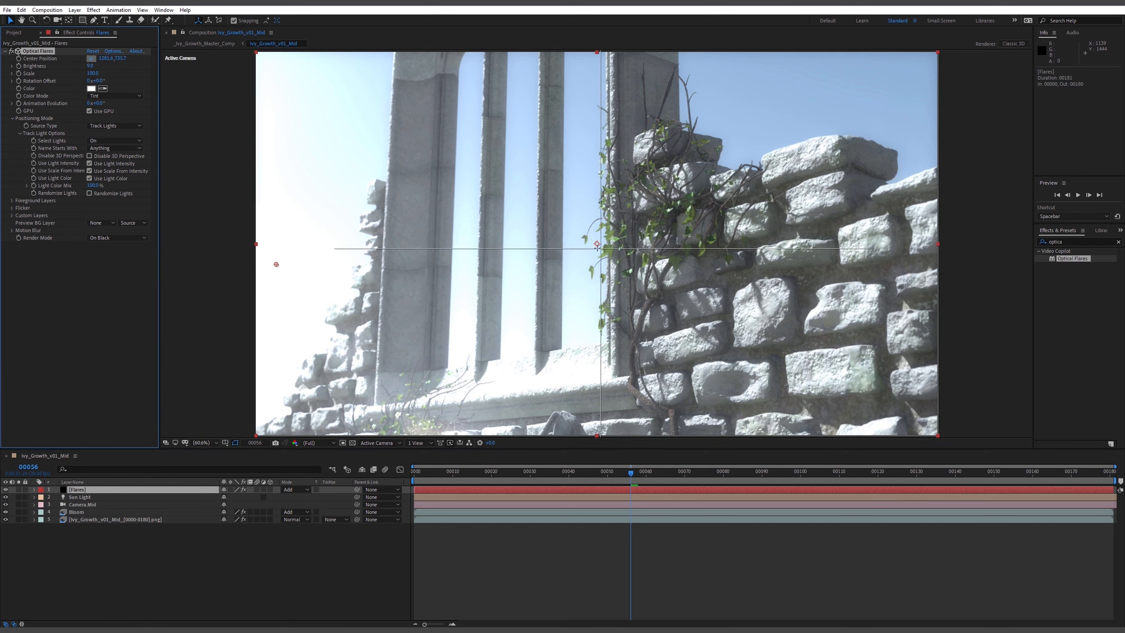
{"action": "left_click", "coordinate": [599, 244]}
{"action": "left_click_drag", "start_coordinate": [598, 244], "coordinate": [554, 231]}
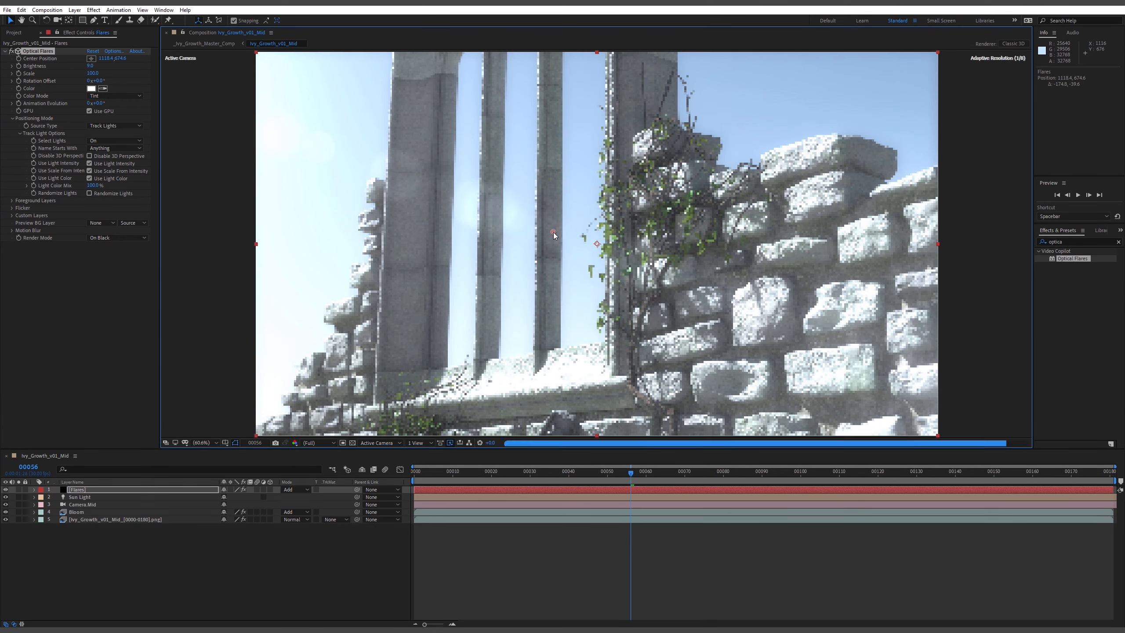
{"action": "left_click", "coordinate": [654, 589]}
Set the Optical Flares brightness to 8 after trying 6, judging it at frames 0 and 22
{"action": "left_click_drag", "start_coordinate": [632, 474], "coordinate": [396, 475]}
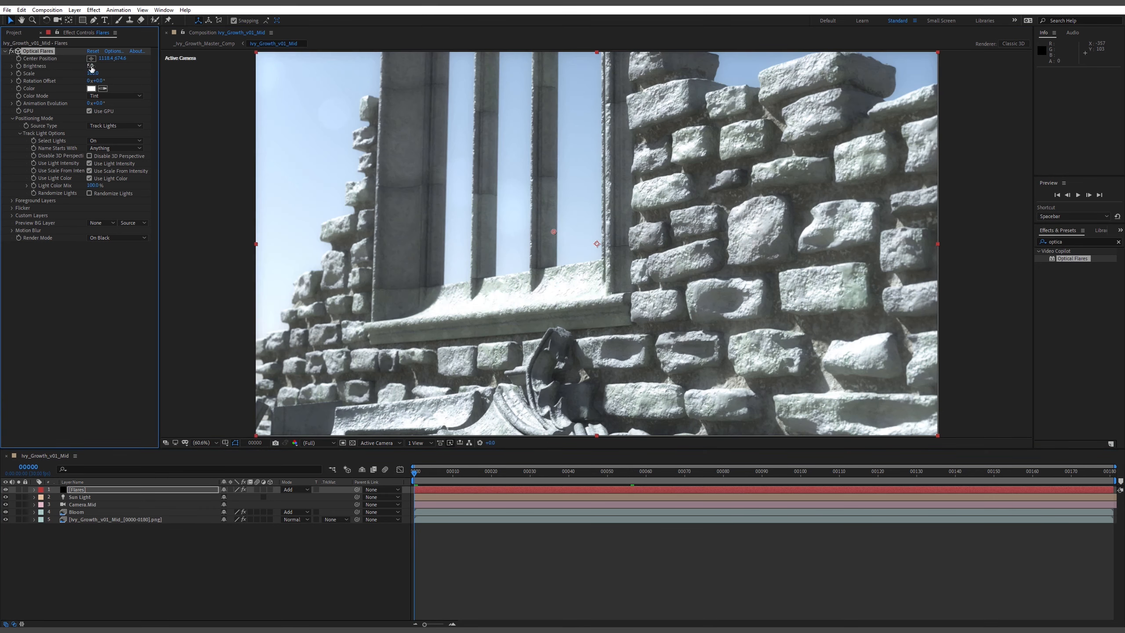
{"action": "left_click", "coordinate": [90, 66]}
{"action": "type", "text": "6"}
{"action": "key", "text": "Return"}
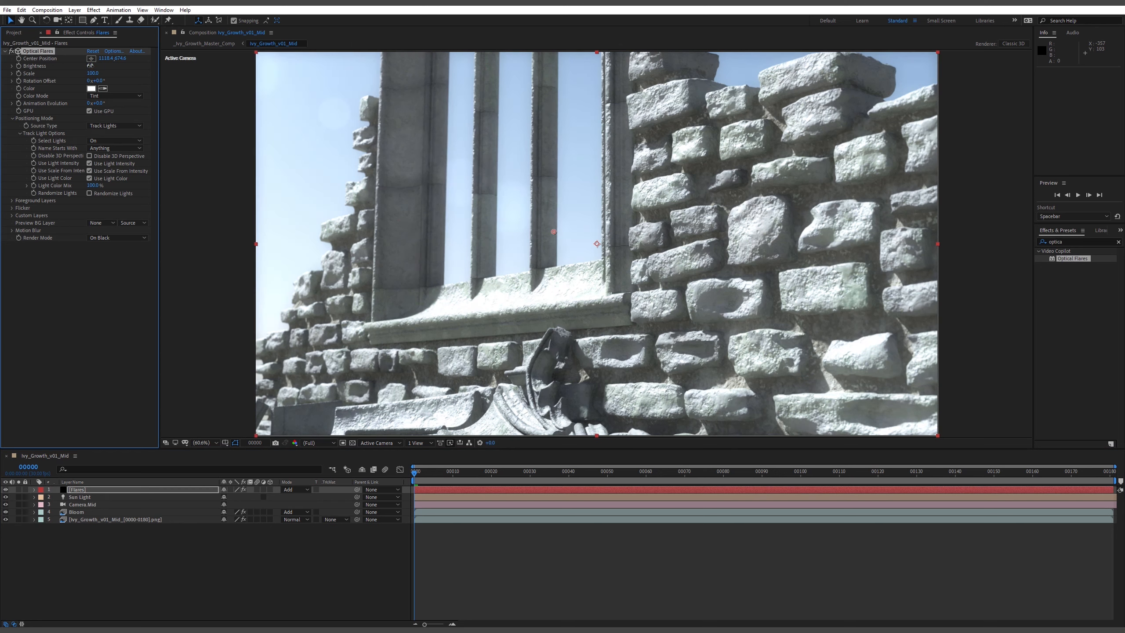
{"action": "left_click", "coordinate": [522, 524]}
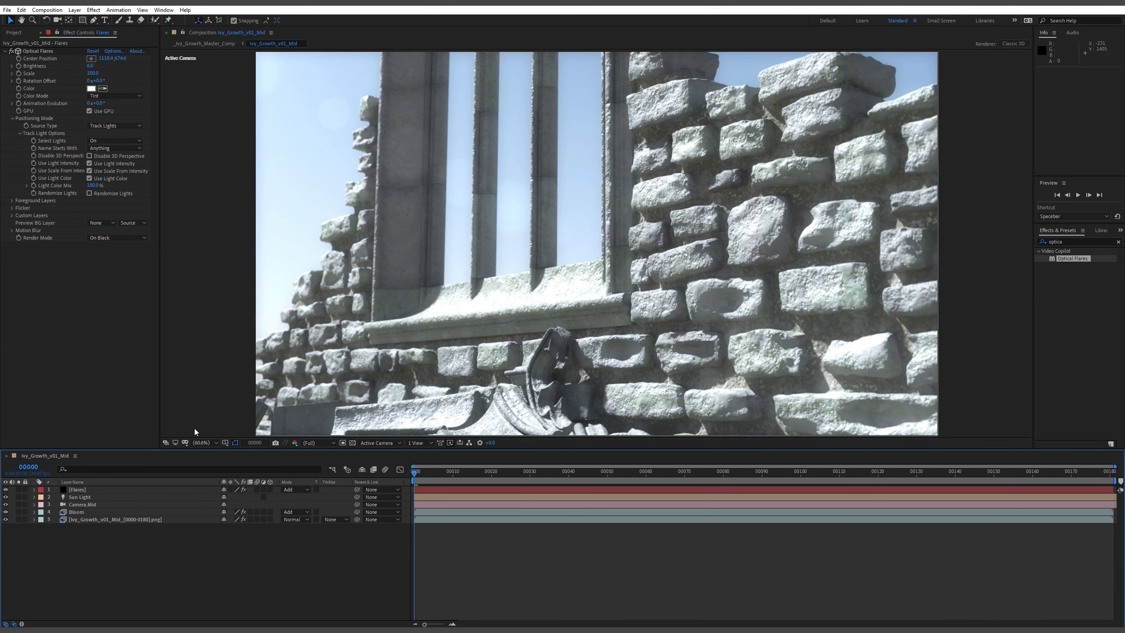
{"action": "left_click", "coordinate": [500, 471]}
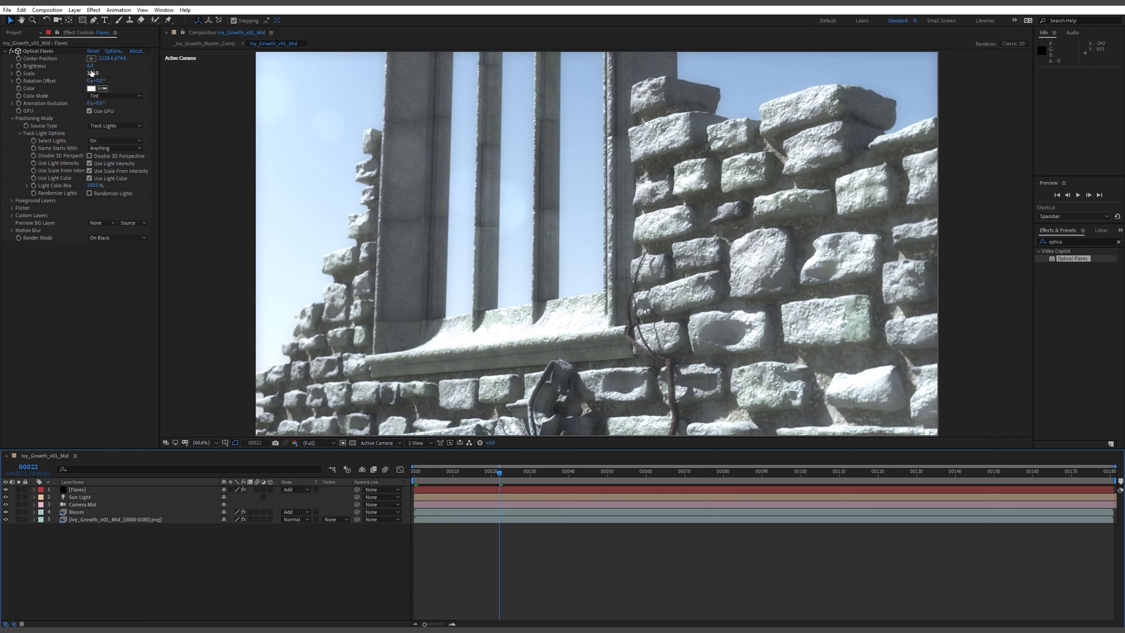
{"action": "left_click", "coordinate": [92, 66]}
{"action": "type", "text": "8"}
{"action": "key", "text": "Return"}
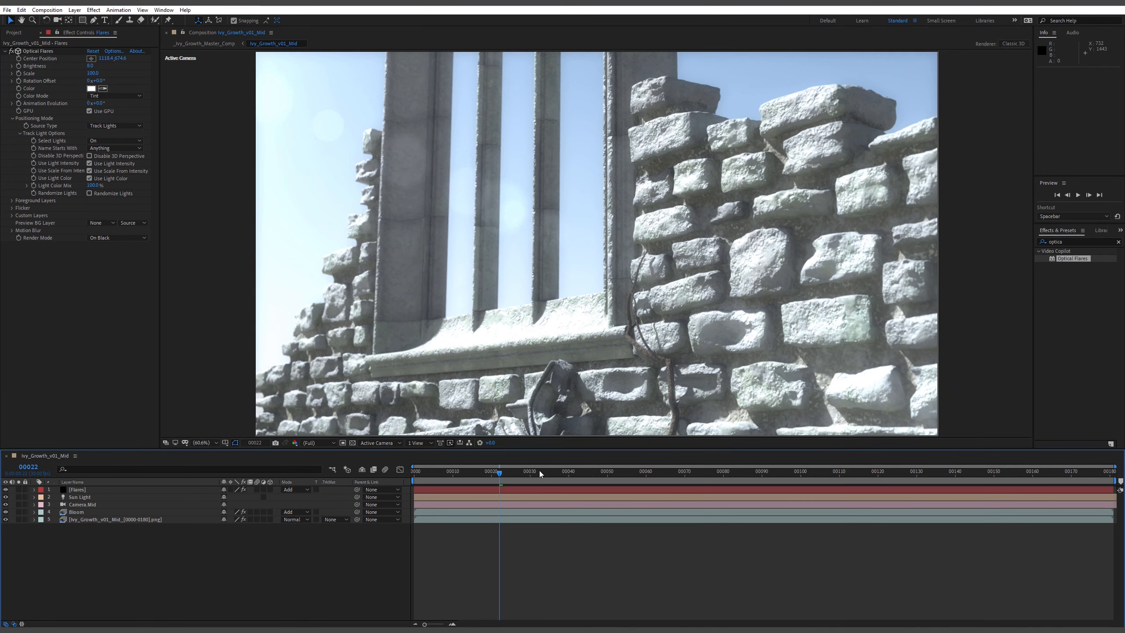
Scrub through the whole shot and back, checking the flare's look at several frames up to 180
{"action": "left_click_drag", "start_coordinate": [540, 470], "coordinate": [792, 480]}
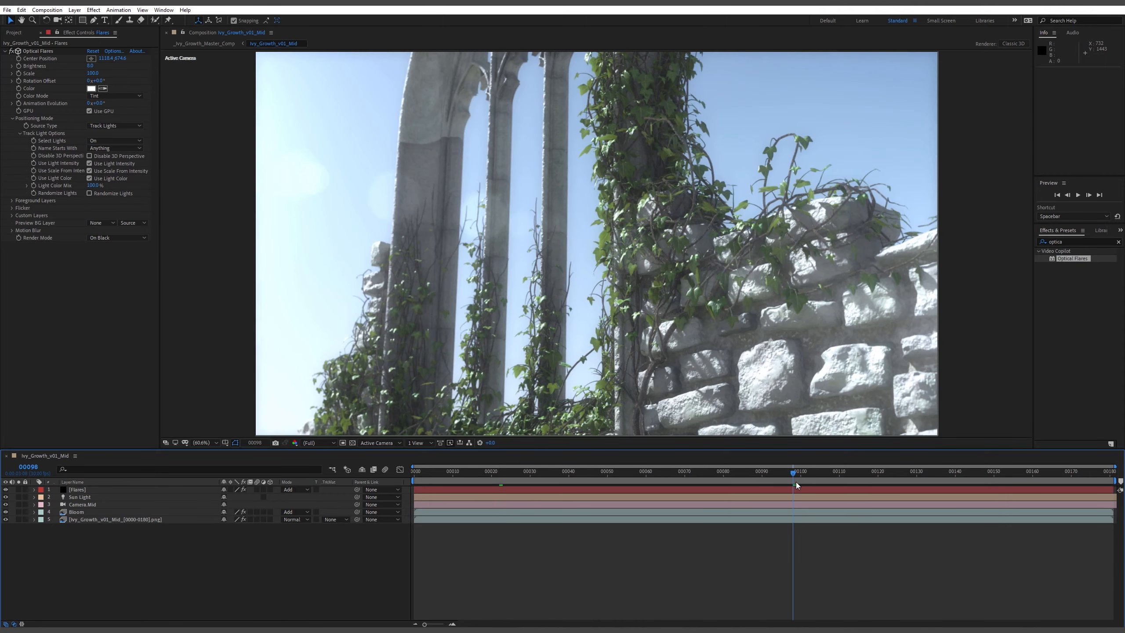
{"action": "left_click", "coordinate": [895, 479]}
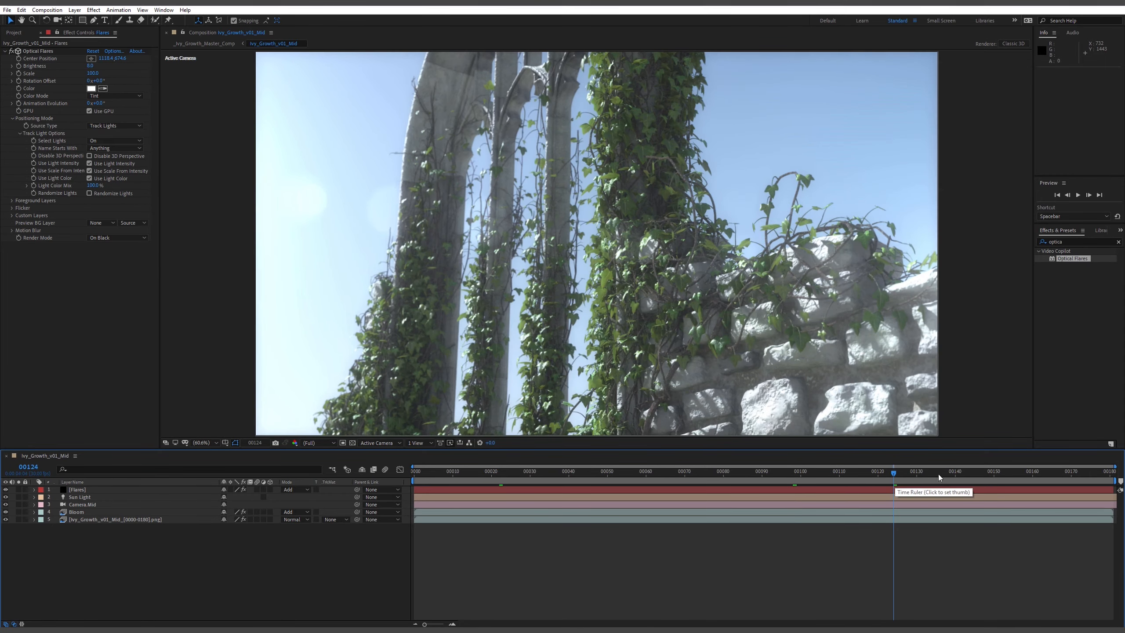
{"action": "left_click_drag", "start_coordinate": [1007, 475], "coordinate": [1110, 475]}
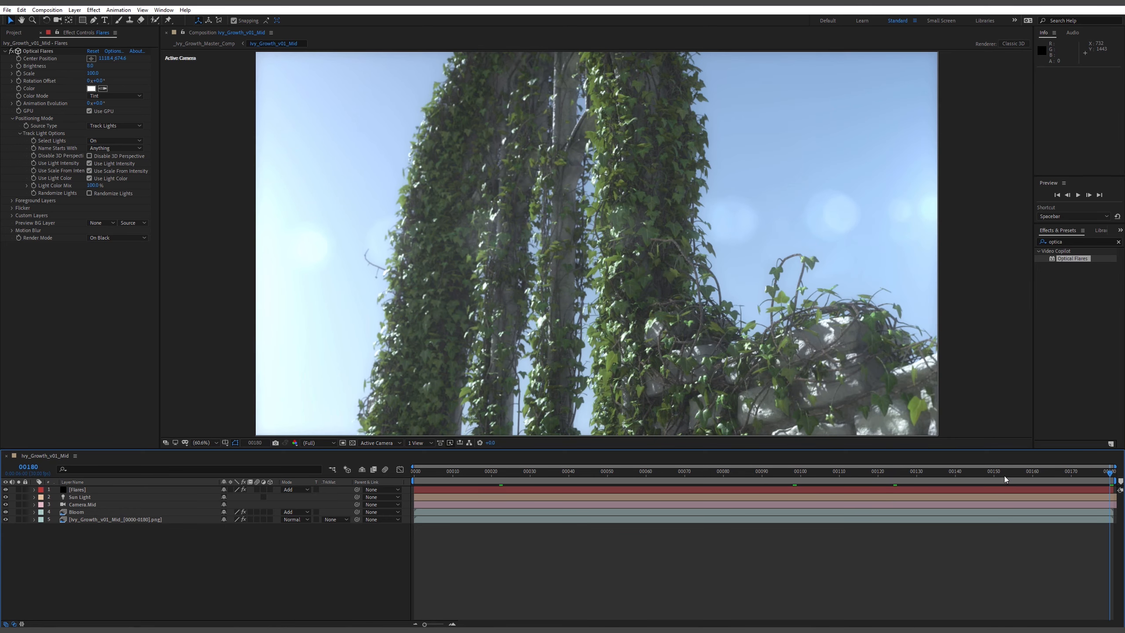
{"action": "left_click_drag", "start_coordinate": [1003, 475], "coordinate": [430, 500]}
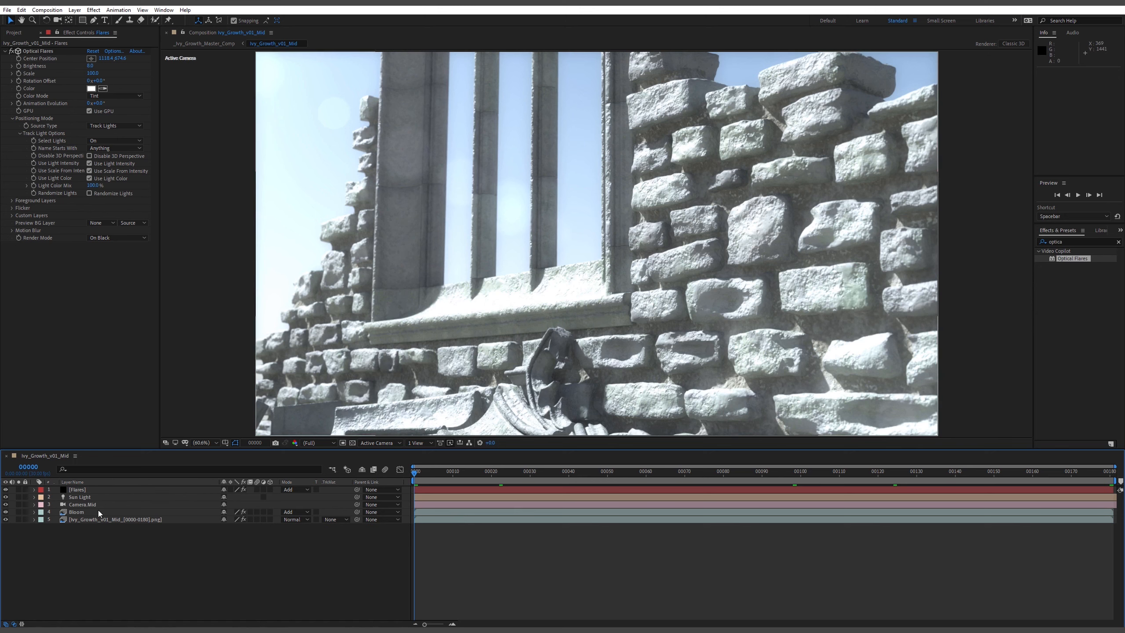
{"action": "left_click", "coordinate": [723, 472]}
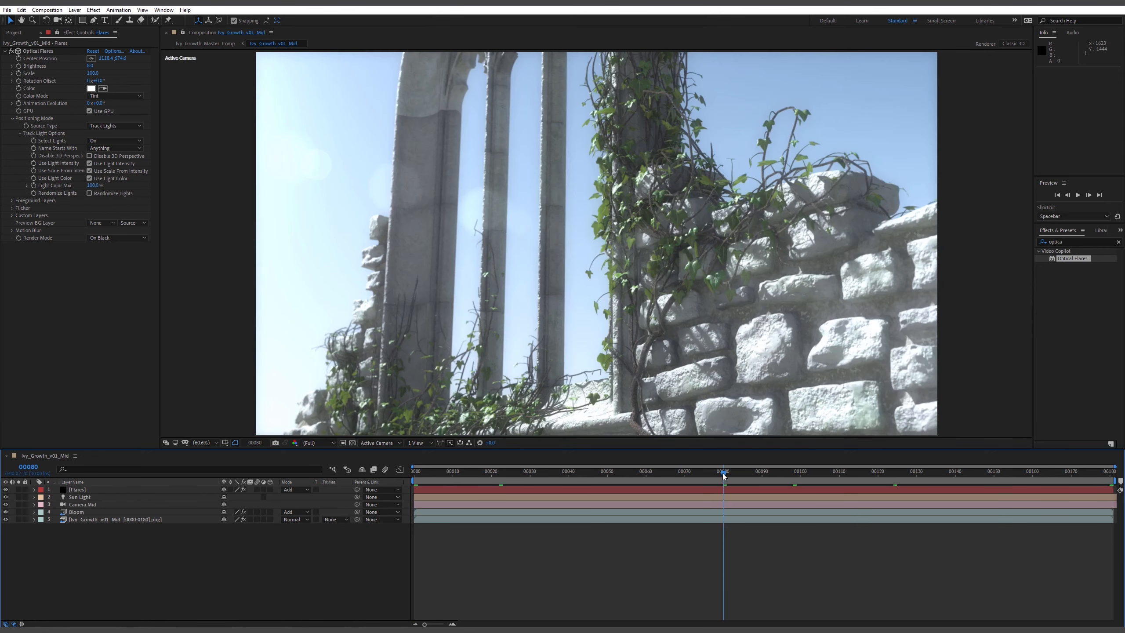
{"action": "left_click", "coordinate": [816, 473]}
{"action": "left_click", "coordinate": [951, 472]}
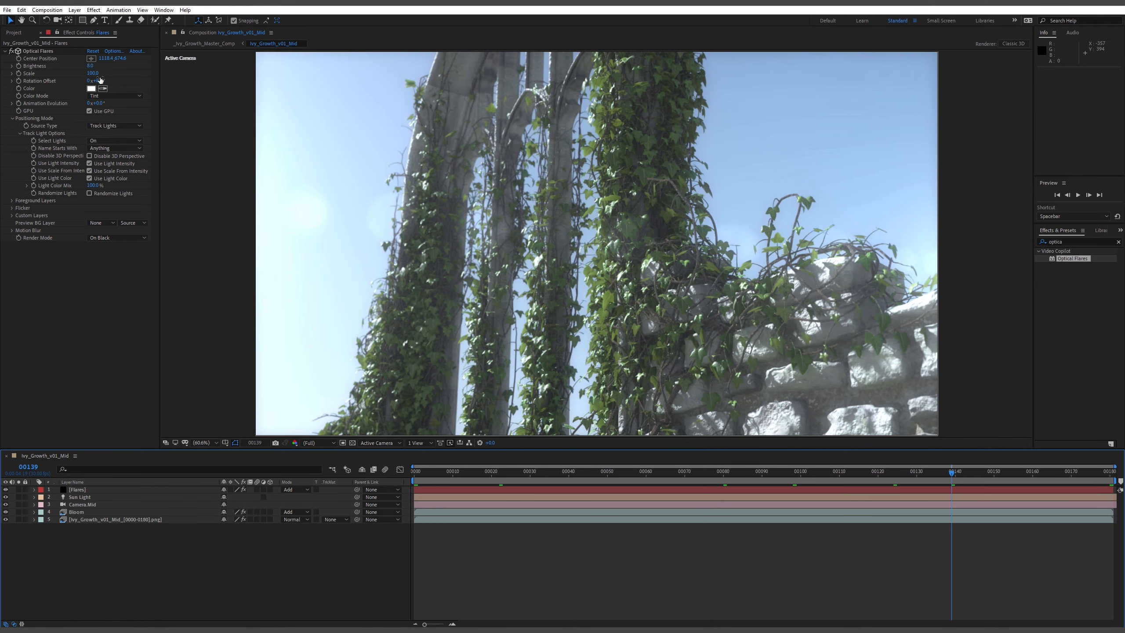
Collapse the Optical Flares settings and add a new adjustment layer above the Flares layer
{"action": "left_click", "coordinate": [4, 52]}
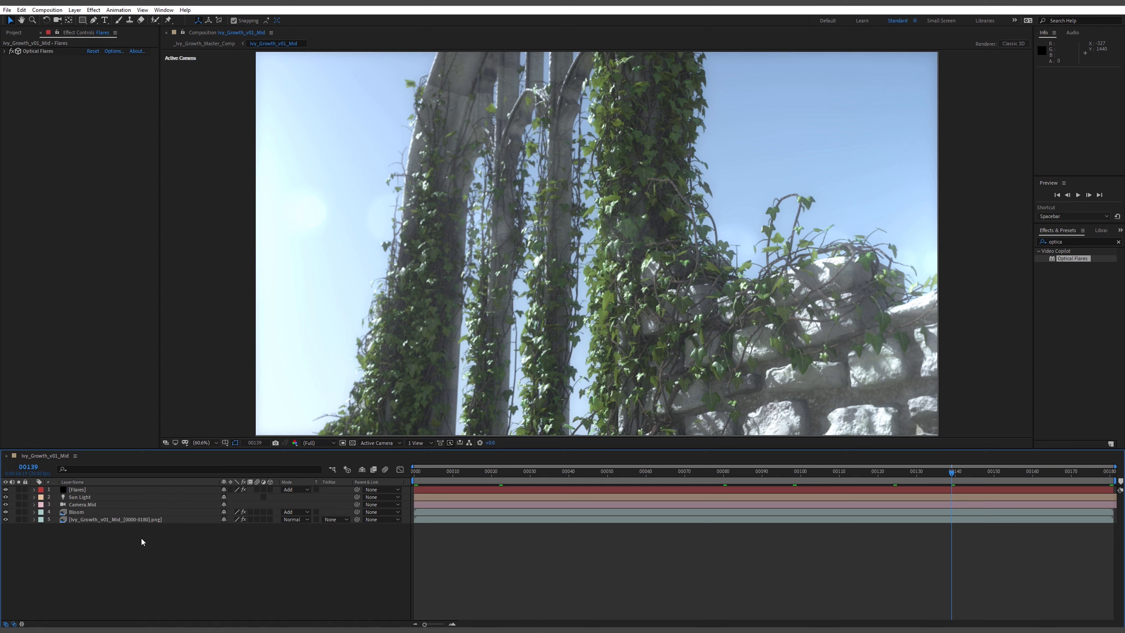
{"action": "key", "text": "ctrl+alt+y"}
{"action": "left_click", "coordinate": [101, 489]}
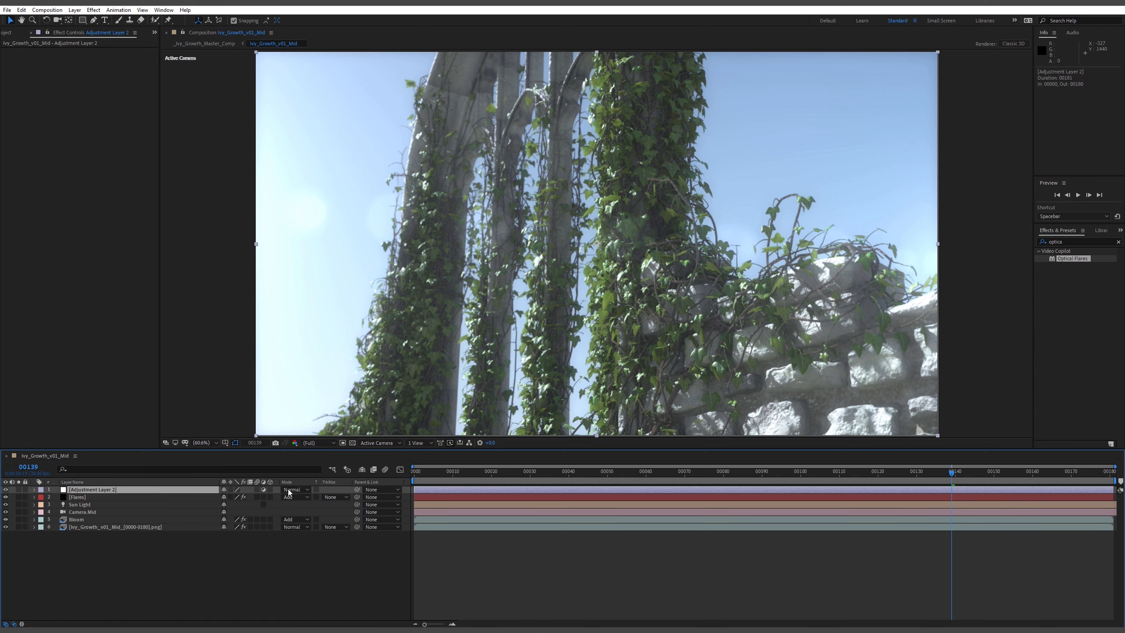
{"action": "left_click", "coordinate": [74, 10]}
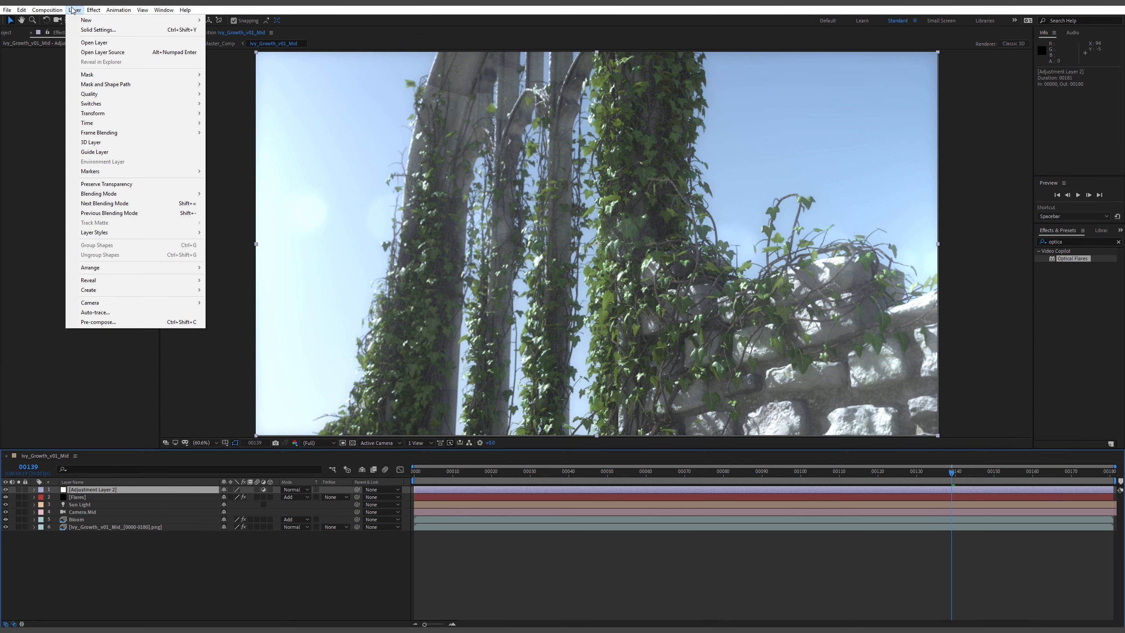
{"action": "mouse_move", "coordinate": [83, 20]}
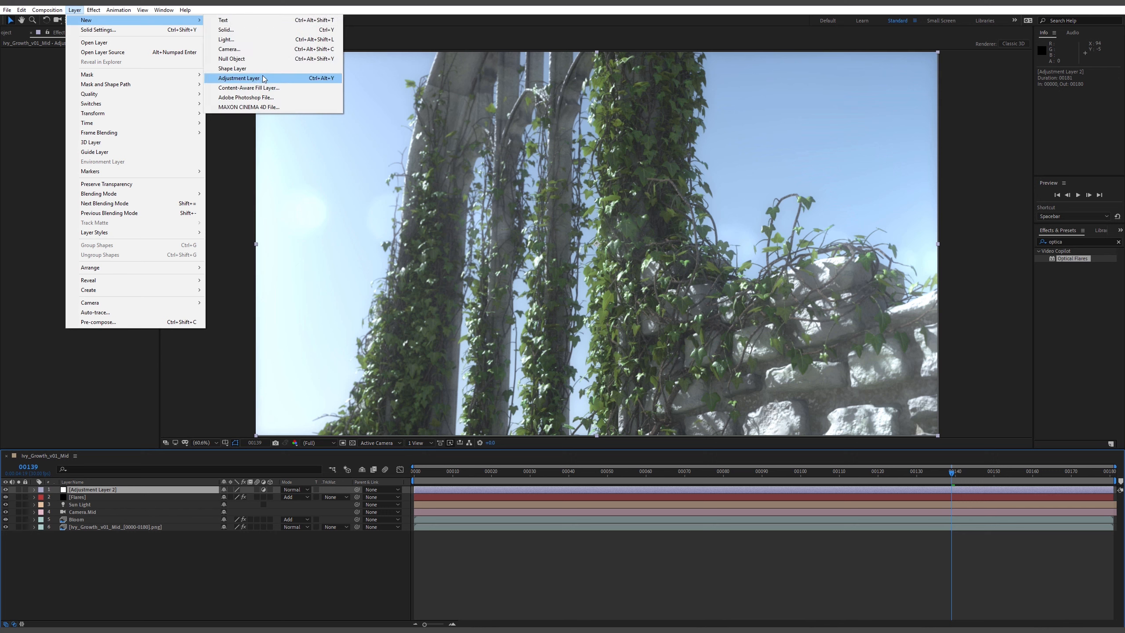
{"action": "left_click", "coordinate": [1082, 269]}
Find the Lumetri Color effect and apply it to the new adjustment layer
{"action": "left_click", "coordinate": [1074, 242]}
{"action": "type", "text": "luu"}
{"action": "left_click_drag", "start_coordinate": [1053, 242], "coordinate": [1059, 242]}
{"action": "type", "text": "m"}
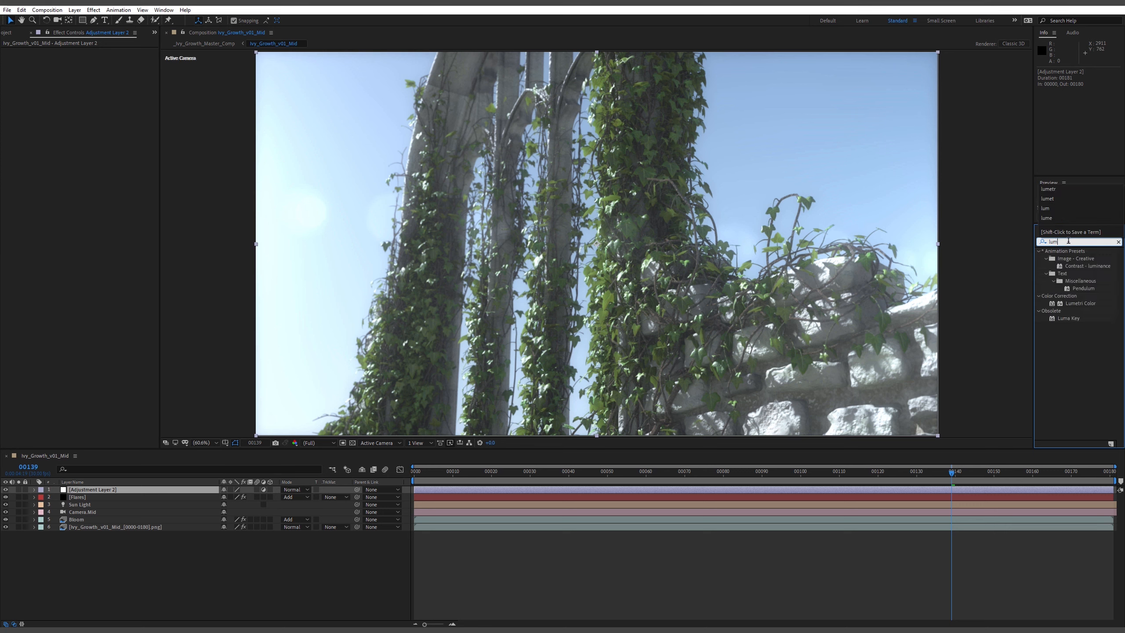
{"action": "left_click_drag", "start_coordinate": [1081, 303], "coordinate": [135, 489]}
Rename the adjustment layer to Colour Correction
{"action": "right_click", "coordinate": [112, 488]}
{"action": "left_click", "coordinate": [135, 486]}
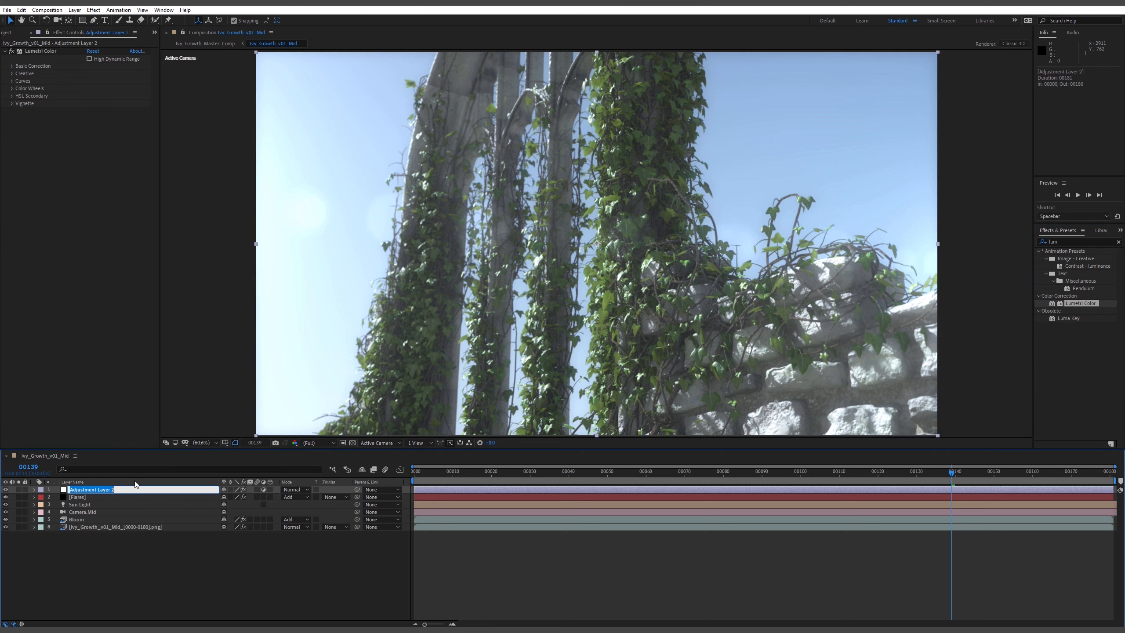
{"action": "type", "text": "Colo"}
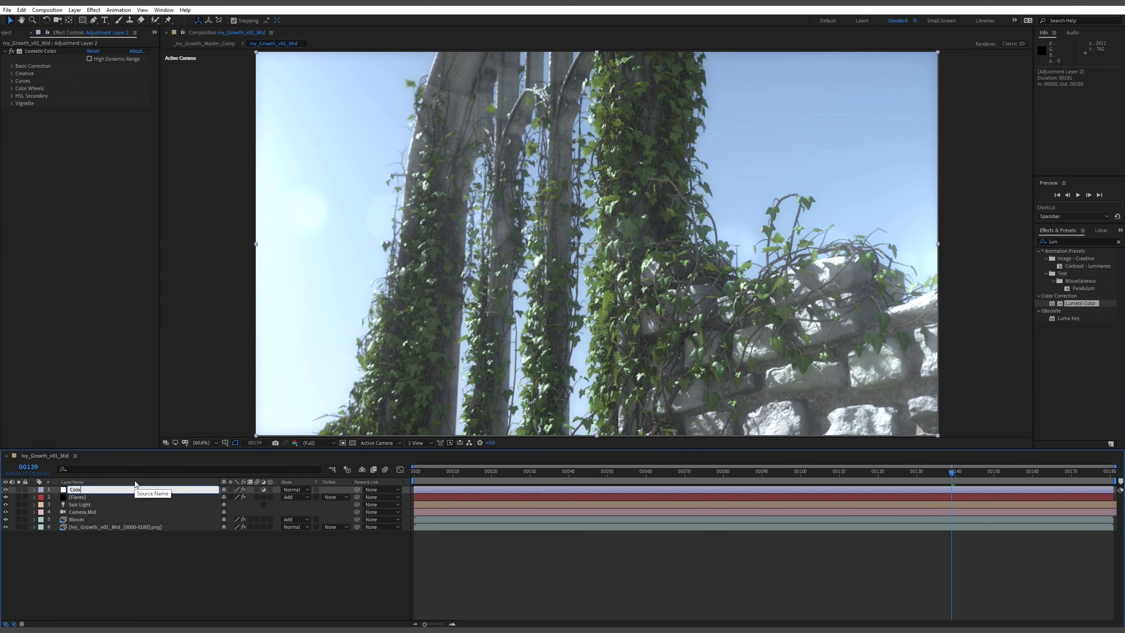
{"action": "type", "text": "ur Correction"}
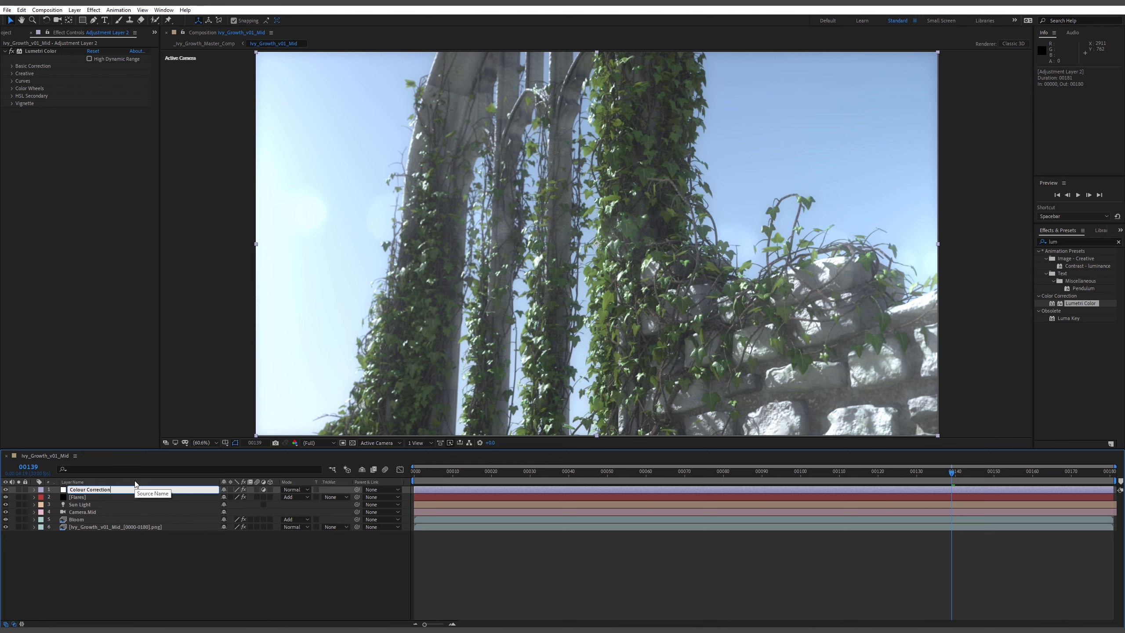
{"action": "key", "text": "Return"}
Reorder the layers with Sun Light and Camera.Mid on top, followed by Flares above Colour Correction, and select Flares
{"action": "mouse_move", "coordinate": [77, 495]}
{"action": "left_mouse_down"}
{"action": "mouse_move", "coordinate": [83, 516]}
{"action": "mouse_move", "coordinate": [90, 488]}
{"action": "left_mouse_up"}
{"action": "left_click", "coordinate": [82, 497]}
{"action": "left_click", "coordinate": [86, 504], "text": "shift"}
{"action": "left_click", "coordinate": [79, 554]}
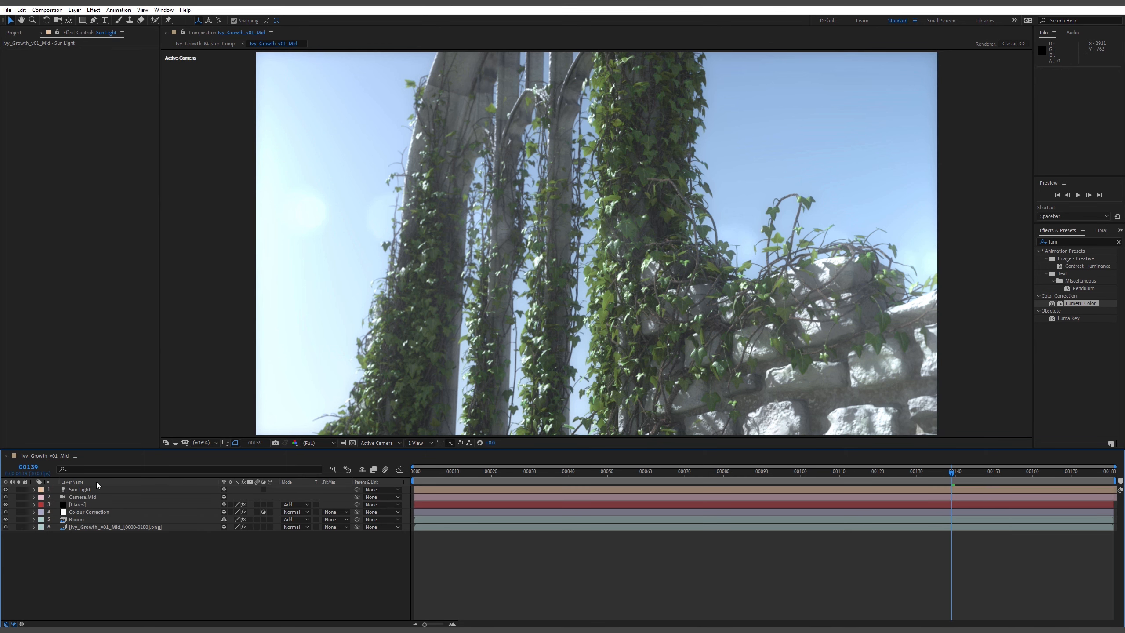
{"action": "left_click", "coordinate": [77, 506]}
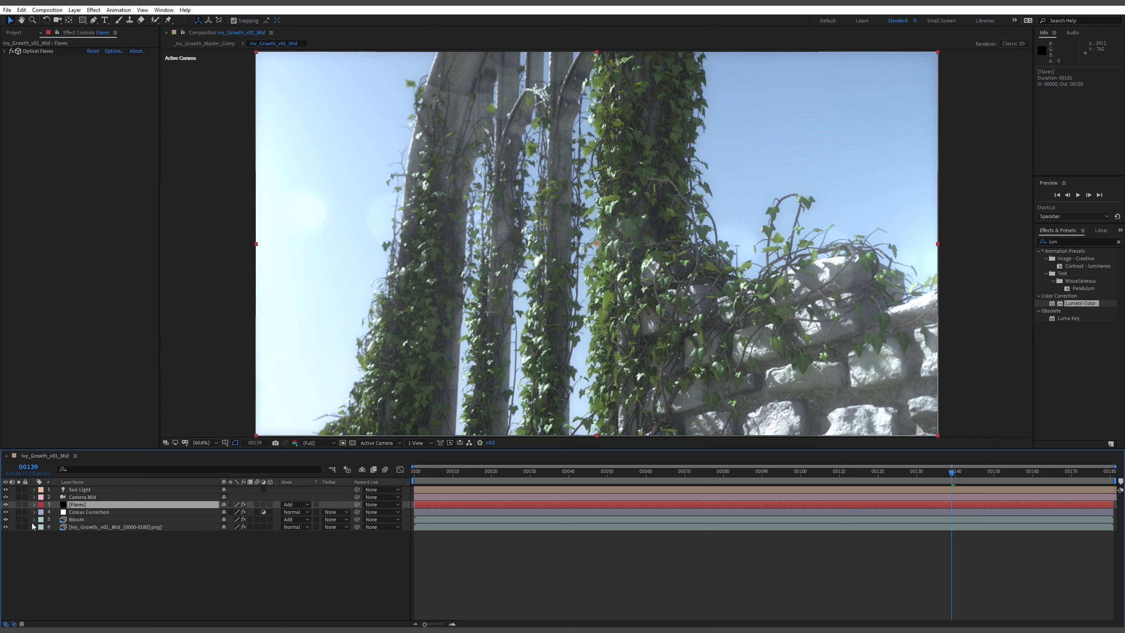
Hide and reshow the Flares layer to compare it, and reveal the Lumetri Color effect on the Colour Correction layer
{"action": "left_click", "coordinate": [5, 504]}
{"action": "left_click", "coordinate": [5, 504]}
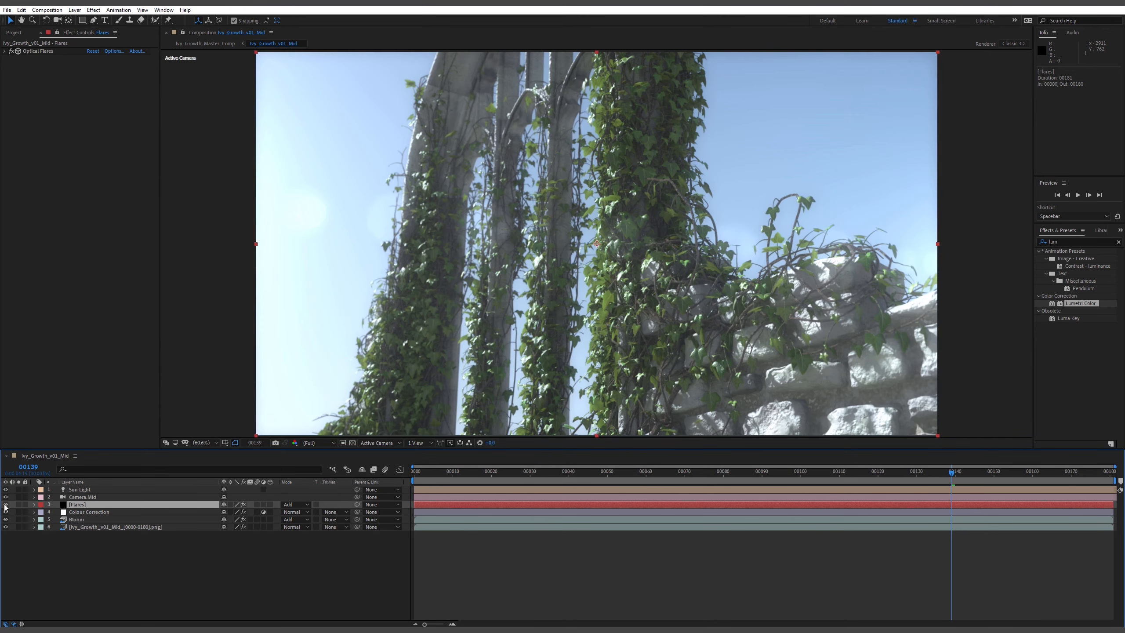
{"action": "left_click", "coordinate": [70, 568]}
{"action": "left_click", "coordinate": [83, 512]}
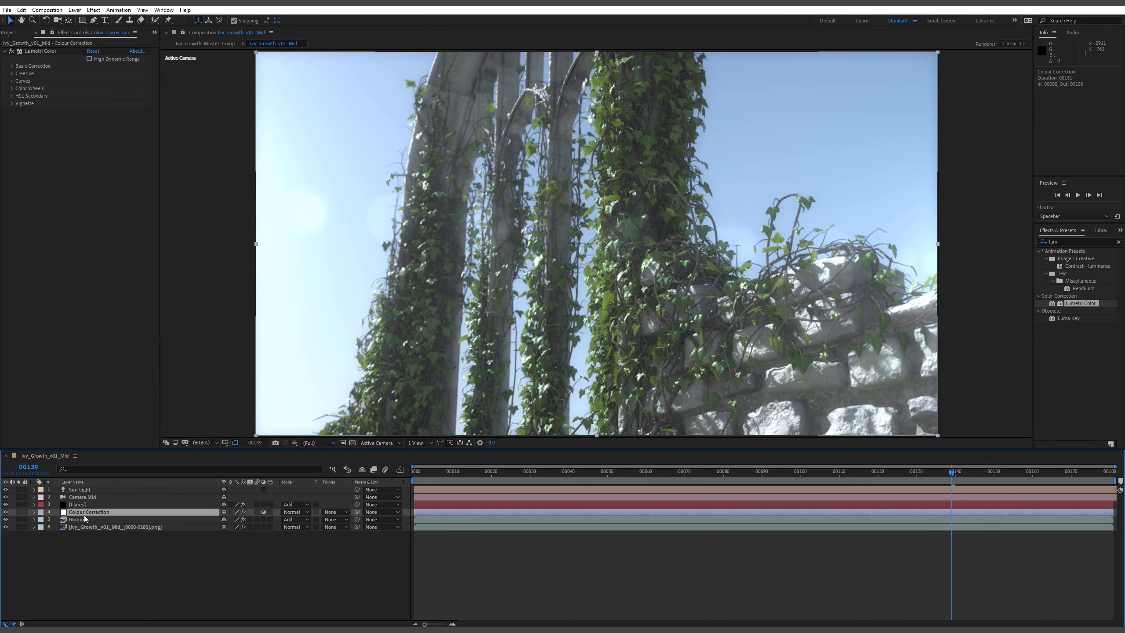
{"action": "key", "text": "e"}
{"action": "left_click", "coordinate": [83, 518]}
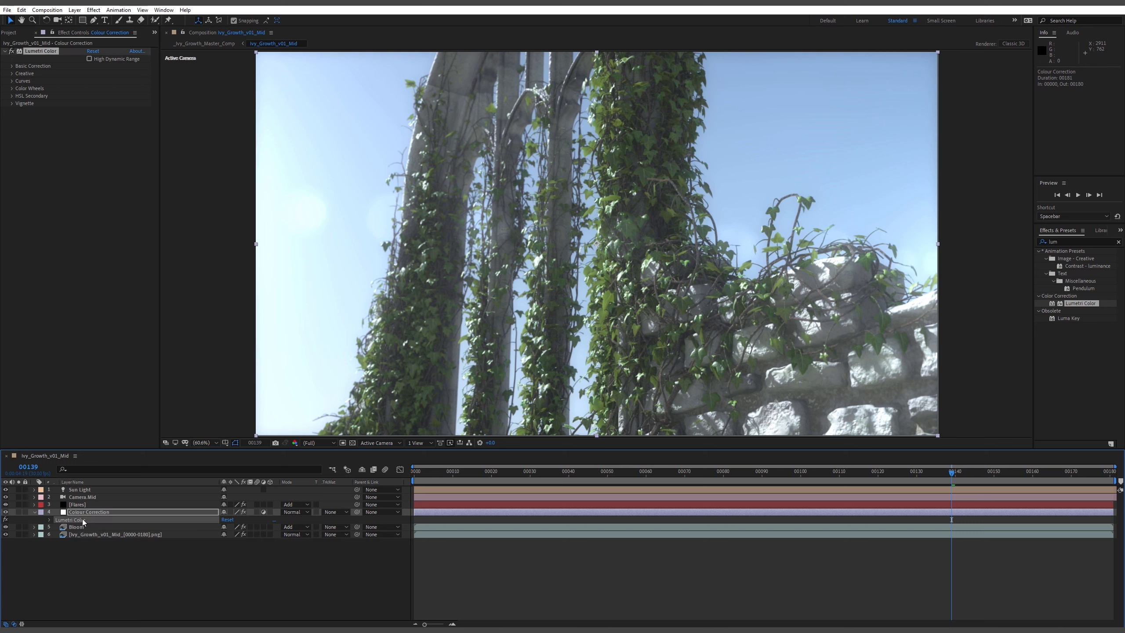
Expand Lumetri Color's Creative settings and look through the Input LUT choices under Basic Correction
{"action": "left_click", "coordinate": [11, 73]}
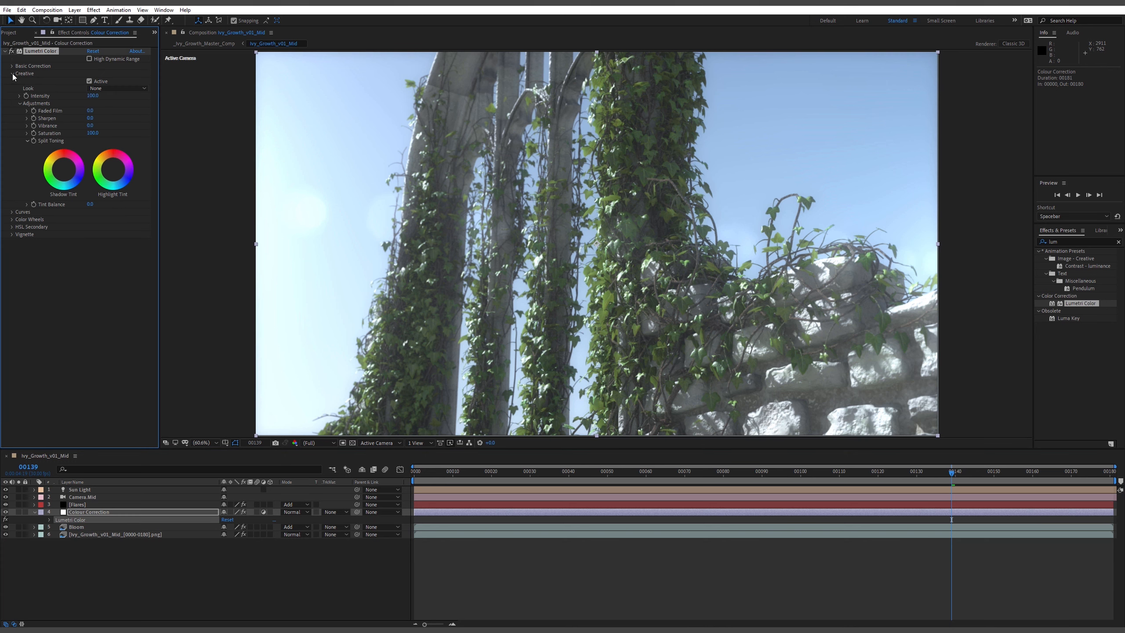
{"action": "left_click", "coordinate": [12, 66]}
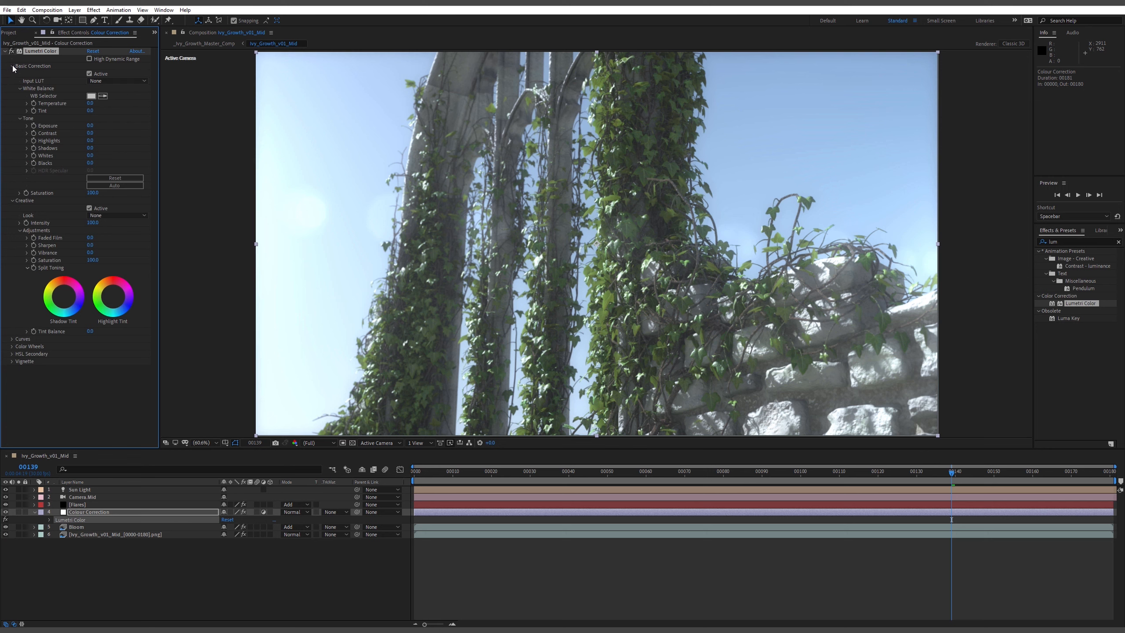
{"action": "left_click", "coordinate": [131, 81]}
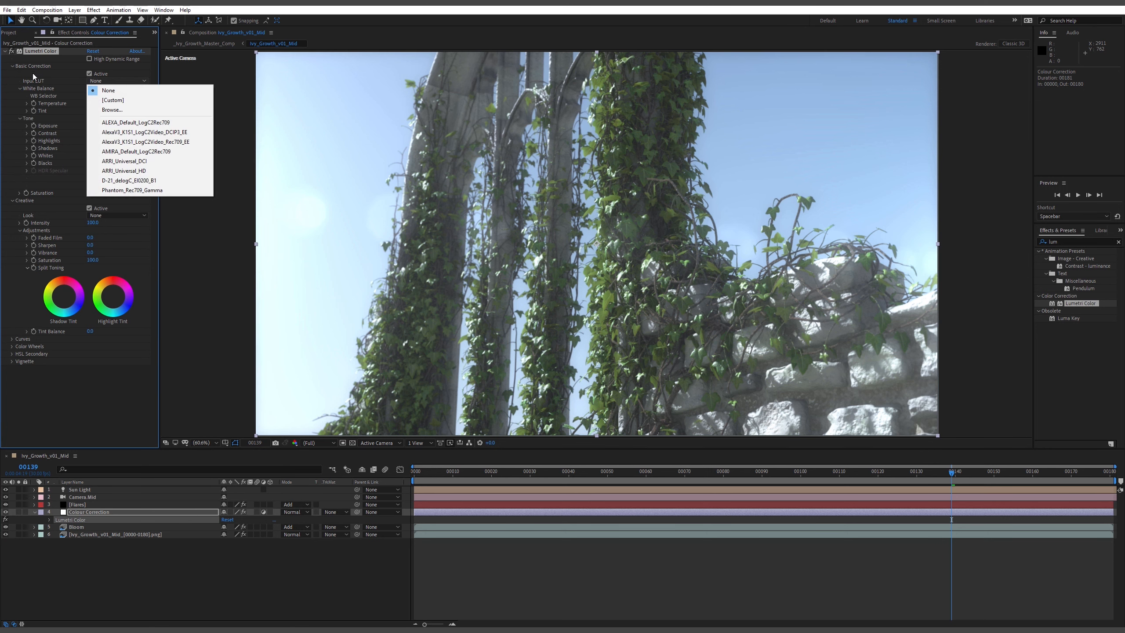
{"action": "left_click", "coordinate": [12, 65]}
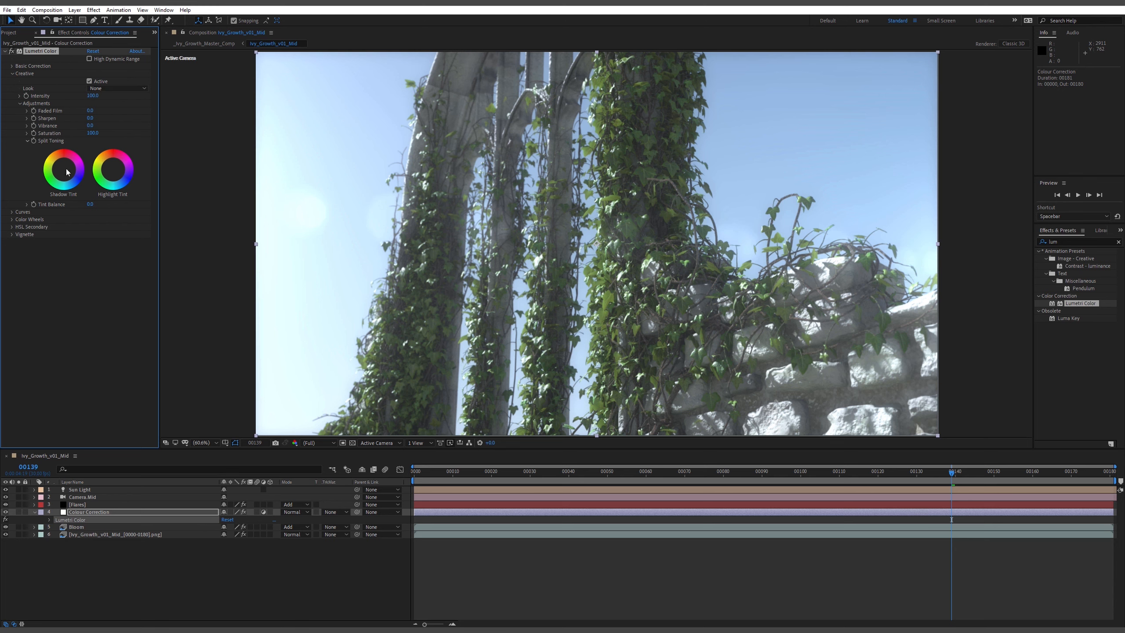
Try the Fuji REALA 500D Kodak 2393 and Kodak 5218 Kodak 2383 looks in Lumetri's Creative settings
{"action": "left_click", "coordinate": [146, 90]}
{"action": "left_click", "coordinate": [144, 89]}
{"action": "left_click", "coordinate": [143, 88]}
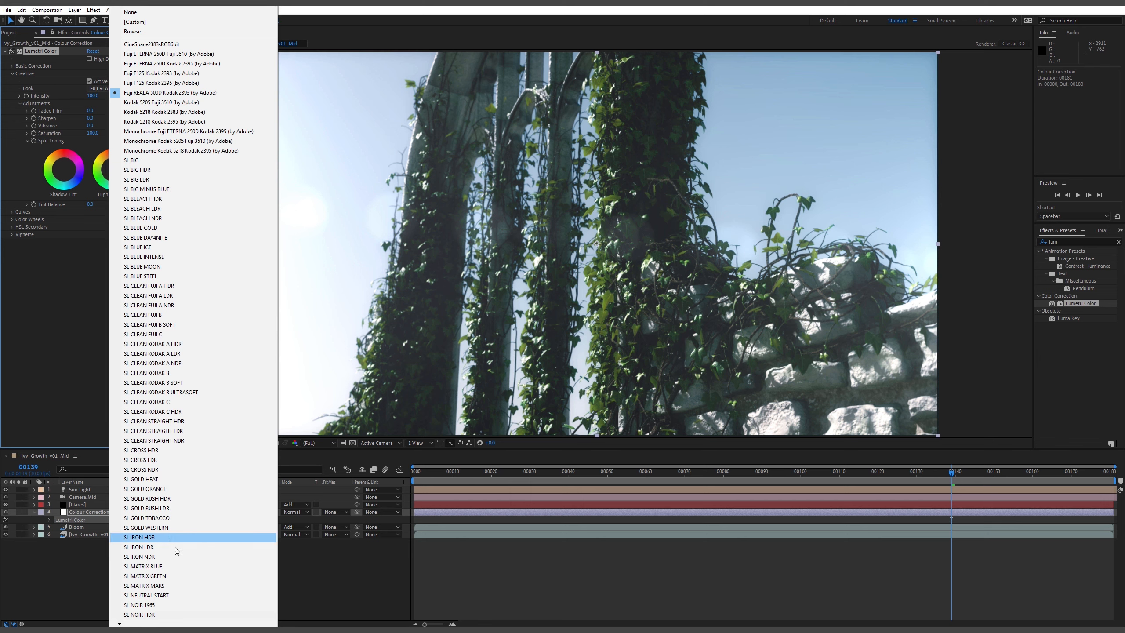
{"action": "mouse_move", "coordinate": [174, 625]}
{"action": "scroll", "coordinate": [158, 618], "scroll_direction": "down", "scroll_amount": 1}
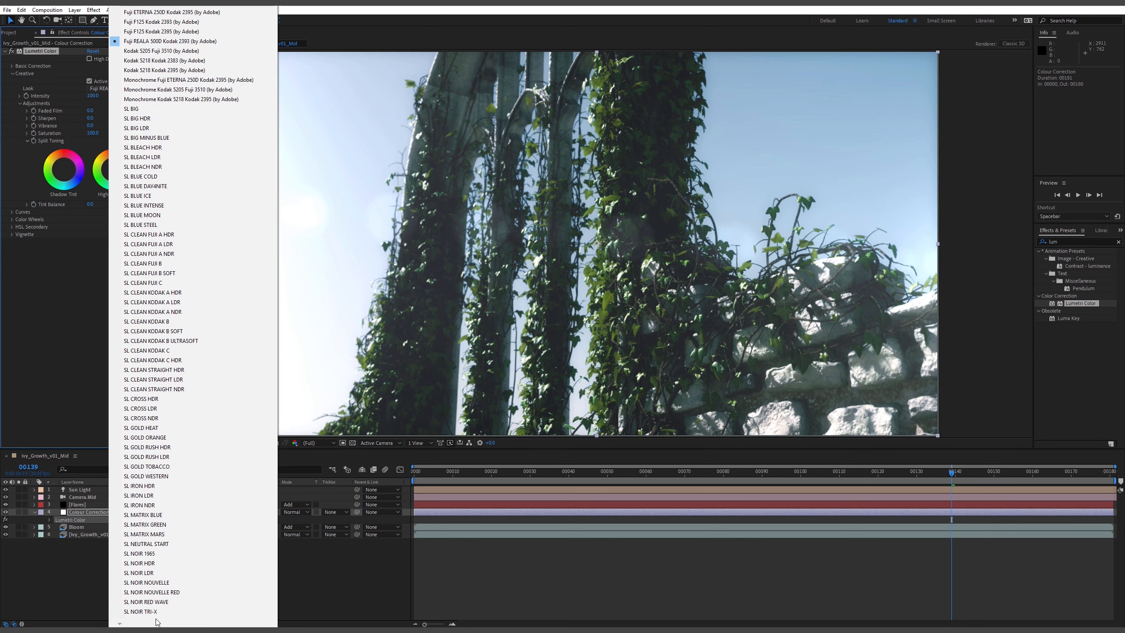
{"action": "scroll", "coordinate": [190, 22], "scroll_direction": "up", "scroll_amount": 1}
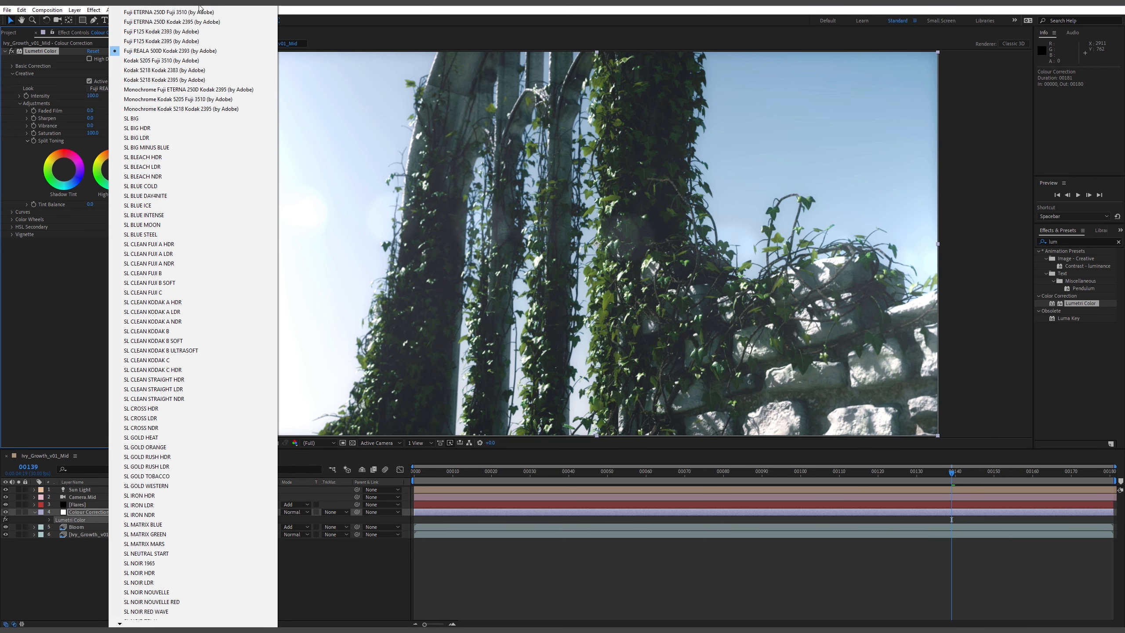
{"action": "left_click", "coordinate": [178, 70]}
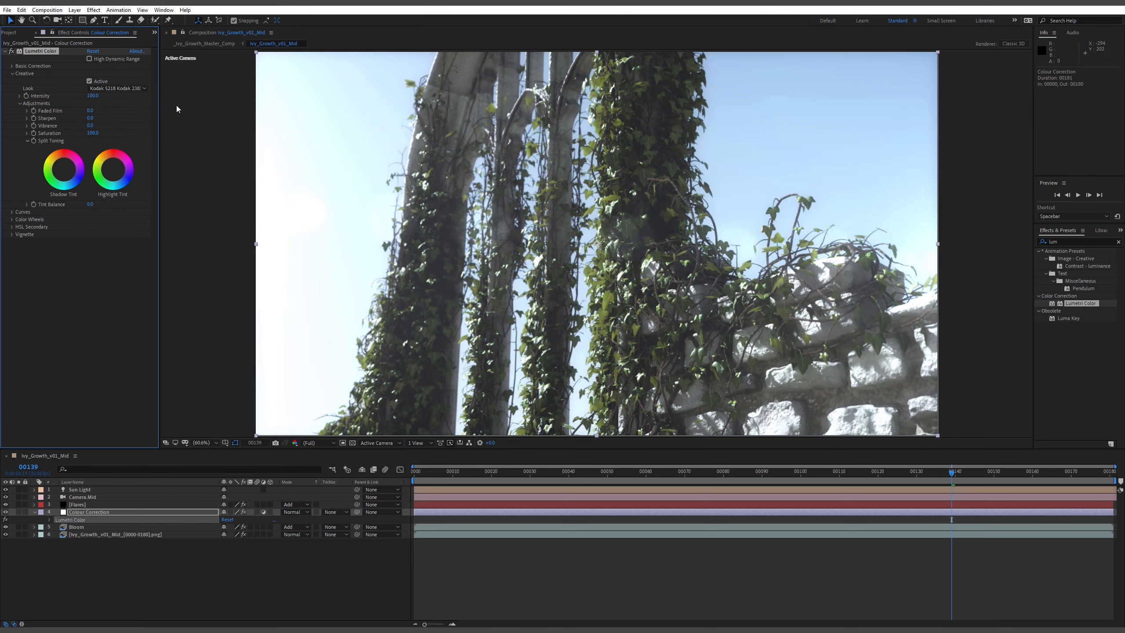
Try the Fuji F125 Kodak 2393 and Monochrome Fuji ETERNA 250D Kodak 2395 creative looks
{"action": "left_click", "coordinate": [116, 89]}
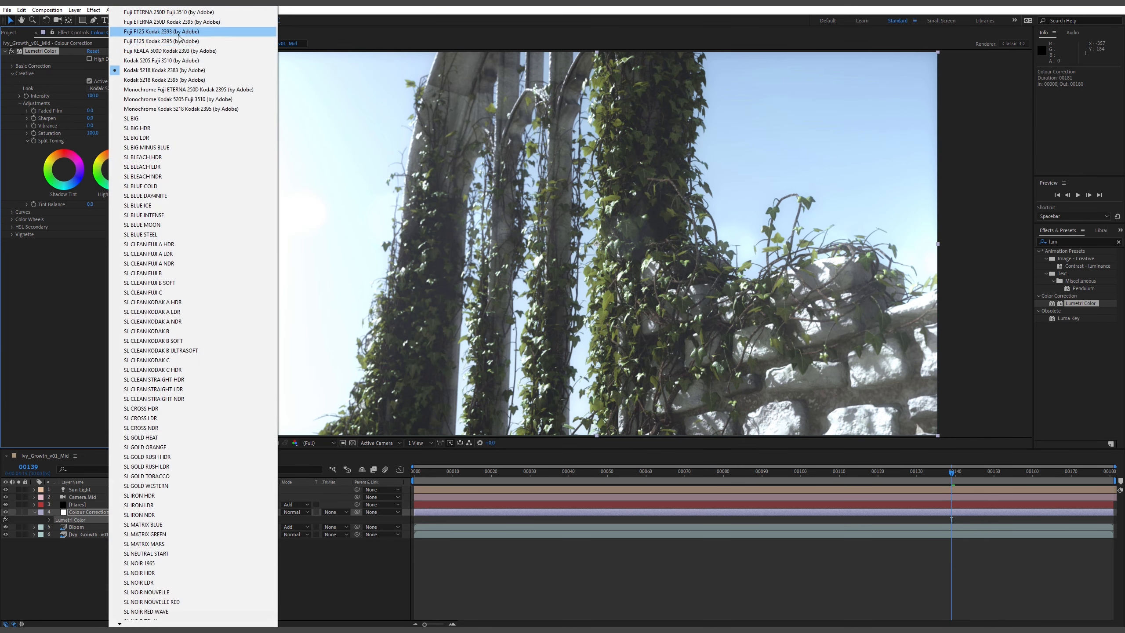
{"action": "left_click", "coordinate": [179, 32]}
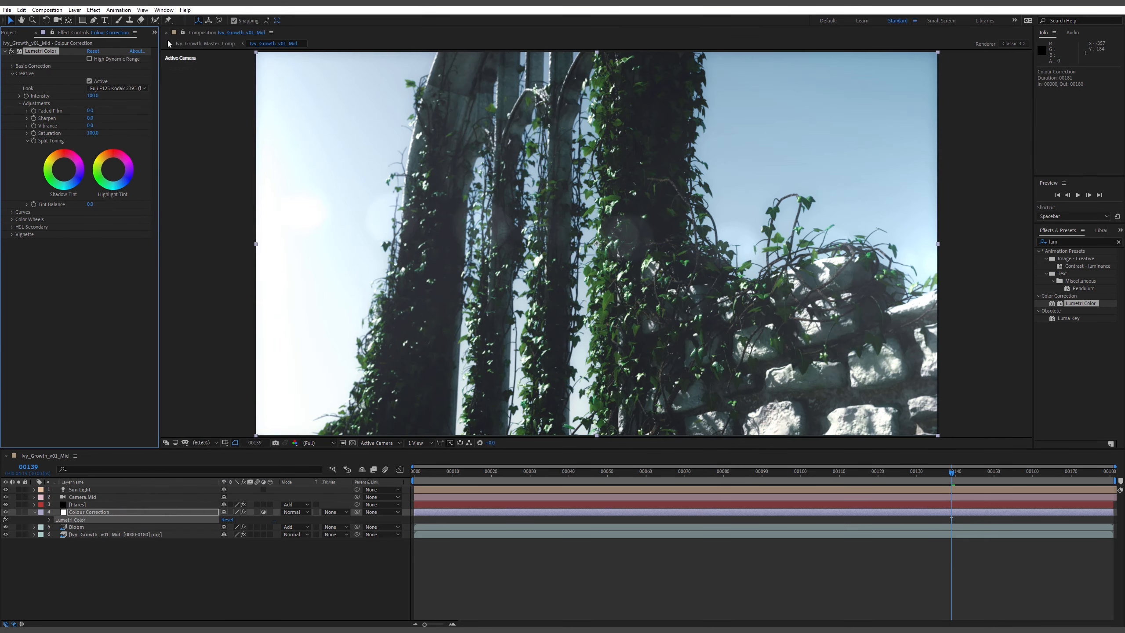
{"action": "scroll", "coordinate": [133, 87], "scroll_direction": "down", "scroll_amount": 7}
{"action": "left_click", "coordinate": [135, 89]}
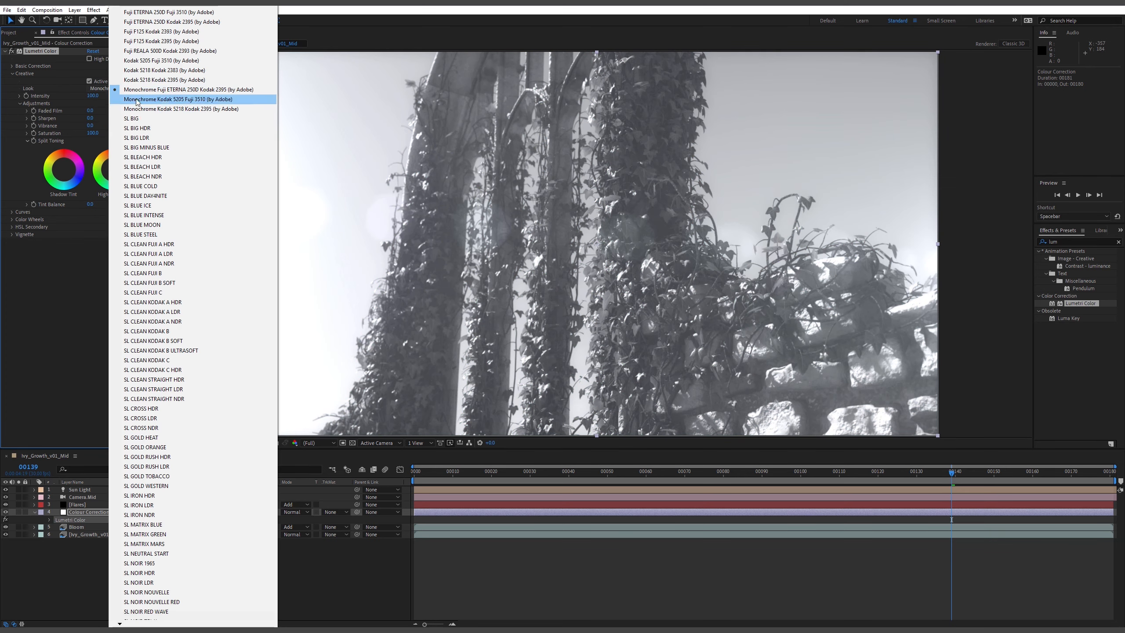
{"action": "left_click", "coordinate": [140, 111]}
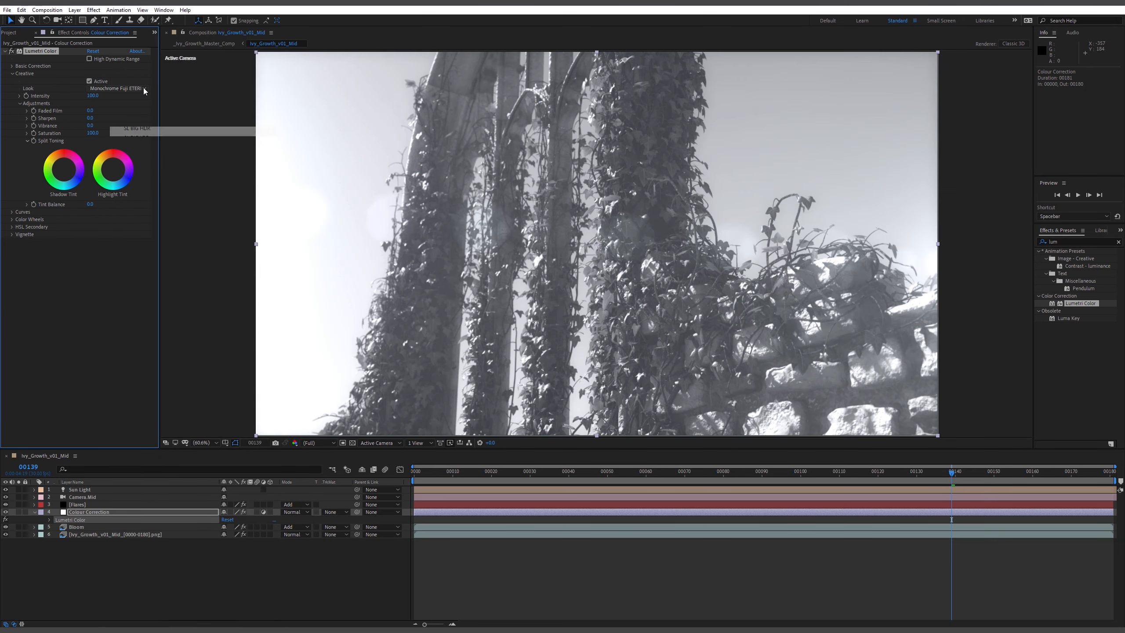
Compare the Fuji REALA 500D Kodak 2393 look with the Fuji F125 Kodak 2393 look
{"action": "left_click", "coordinate": [137, 90]}
{"action": "left_click", "coordinate": [178, 43]}
{"action": "scroll", "coordinate": [144, 87], "scroll_direction": "up", "scroll_amount": 4}
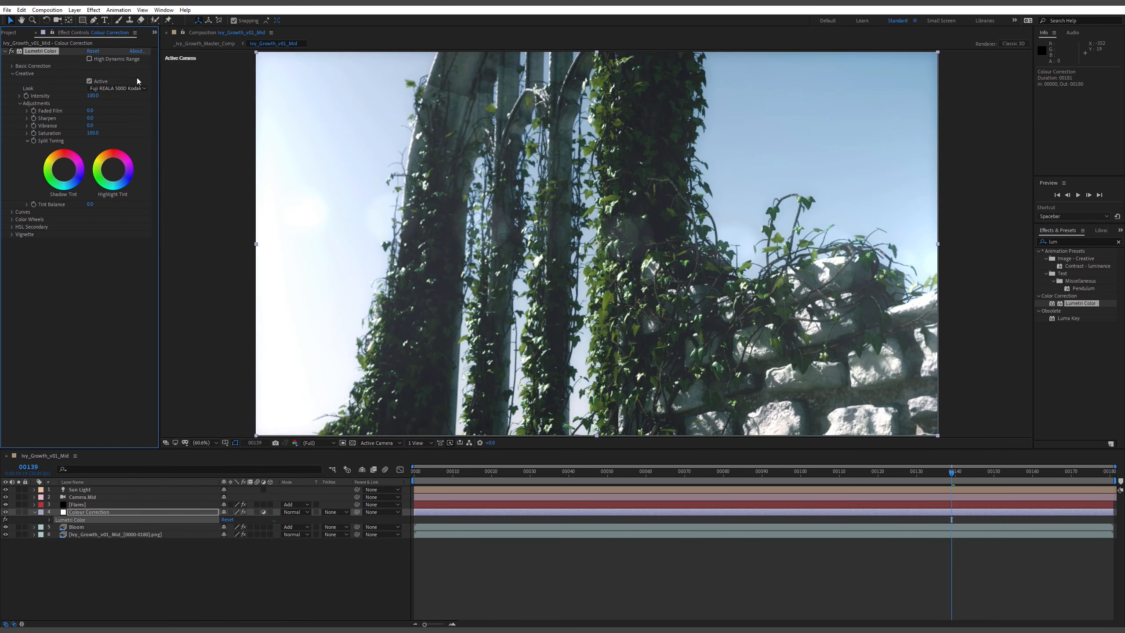
{"action": "left_click", "coordinate": [137, 87]}
{"action": "left_click", "coordinate": [128, 86]}
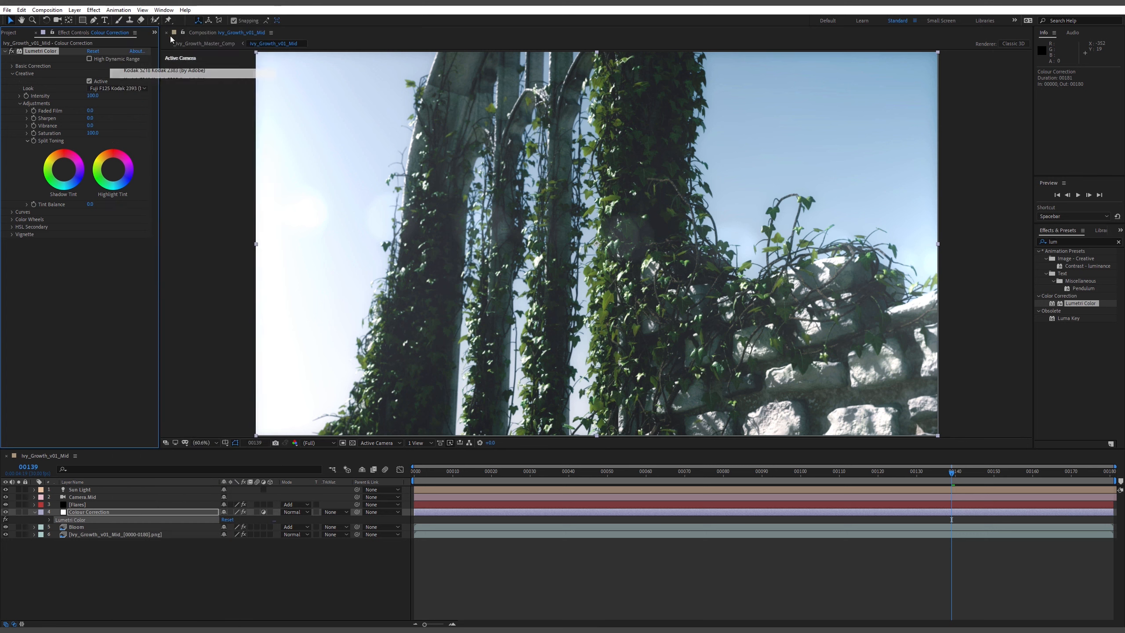
Try the Fuji ETERNA 250D Fuji 3510 and SL GOLD ORANGE looks on the Colour Correction layer
{"action": "left_click", "coordinate": [132, 88]}
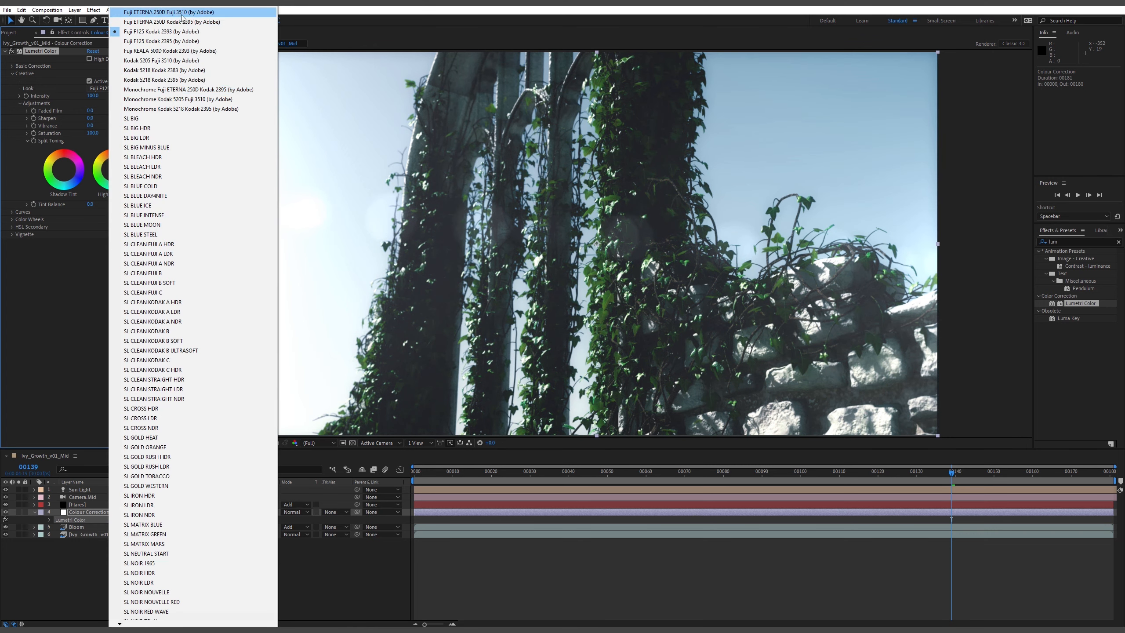
{"action": "left_click", "coordinate": [162, 34]}
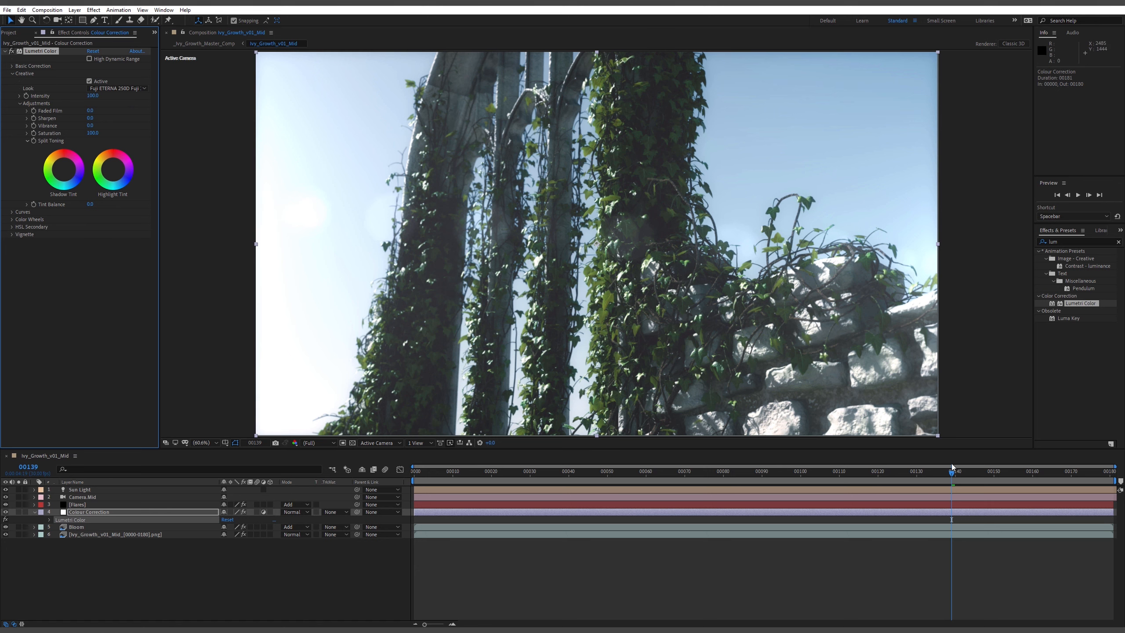
{"action": "left_click", "coordinate": [126, 91]}
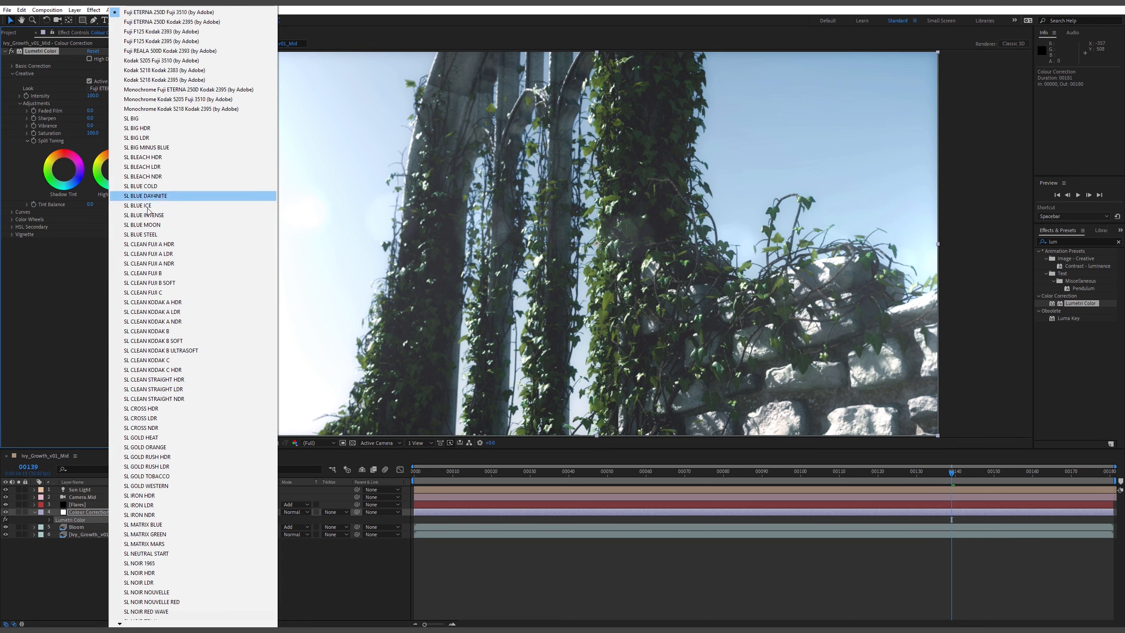
{"action": "left_click", "coordinate": [173, 450]}
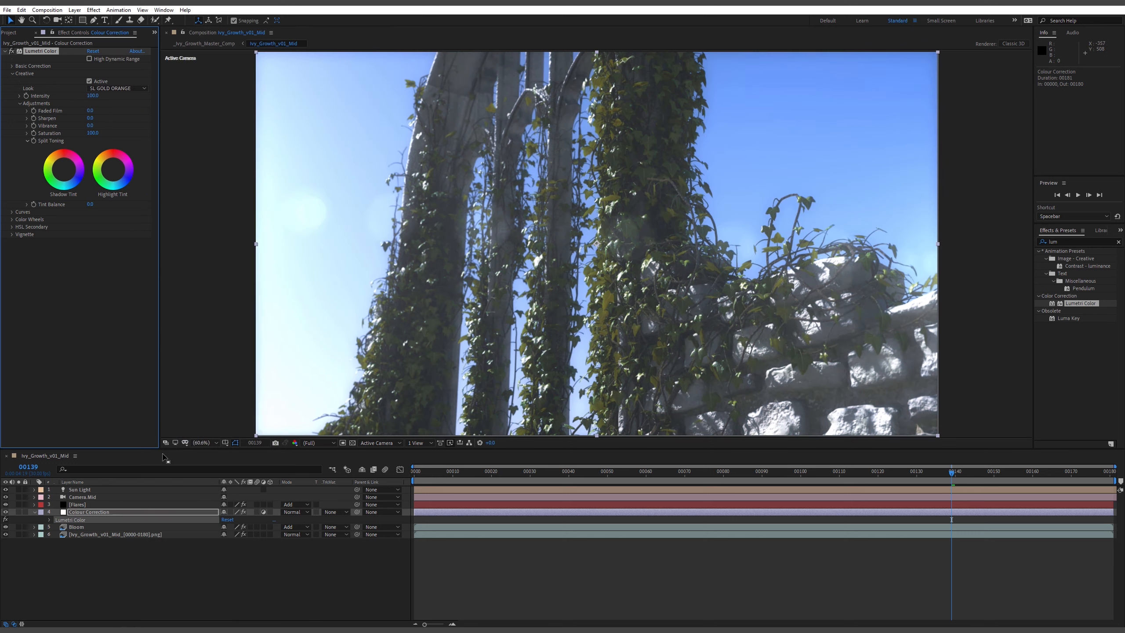
Set the Lumetri creative look to SL GOLD HEAT and reduce its intensity to 66
{"action": "left_click", "coordinate": [121, 91]}
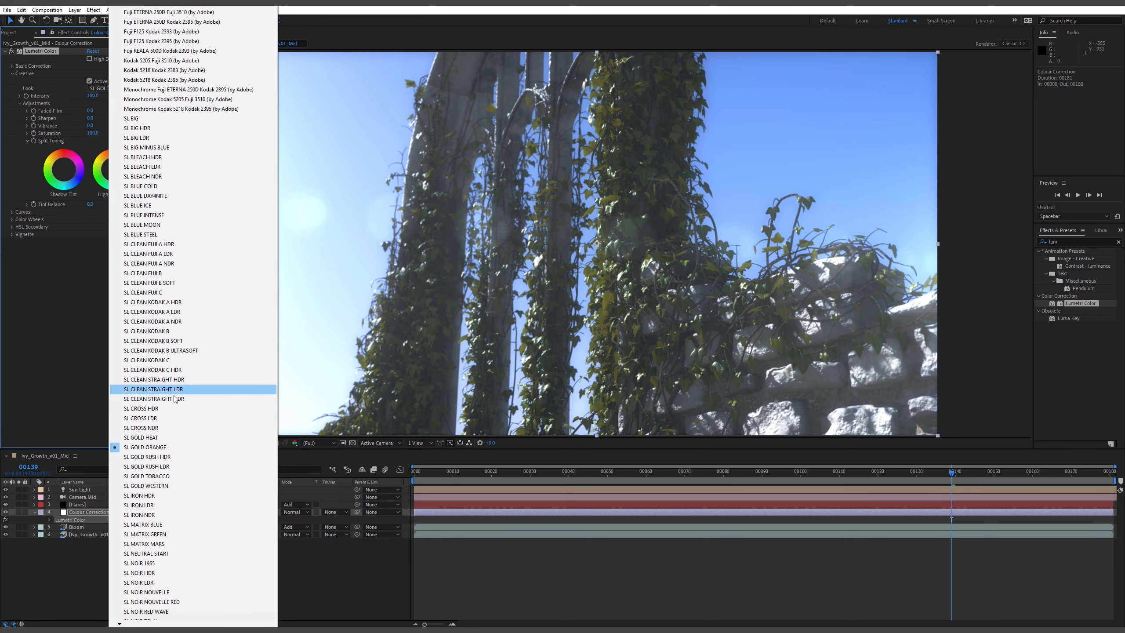
{"action": "left_click", "coordinate": [172, 437]}
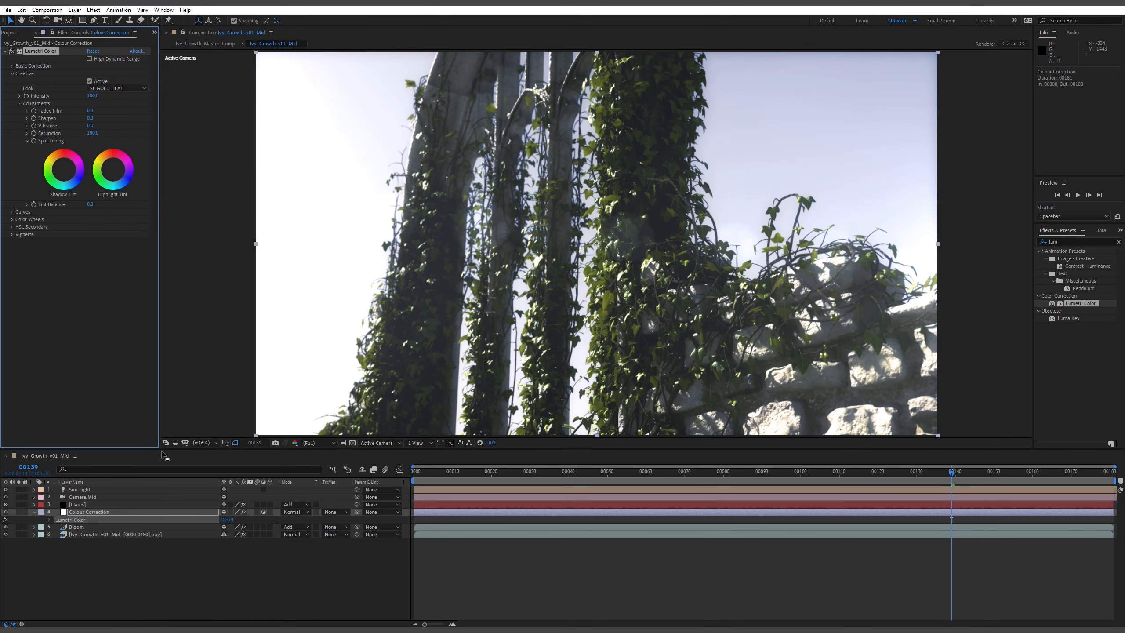
{"action": "left_click_drag", "start_coordinate": [79, 96], "coordinate": [77, 96]}
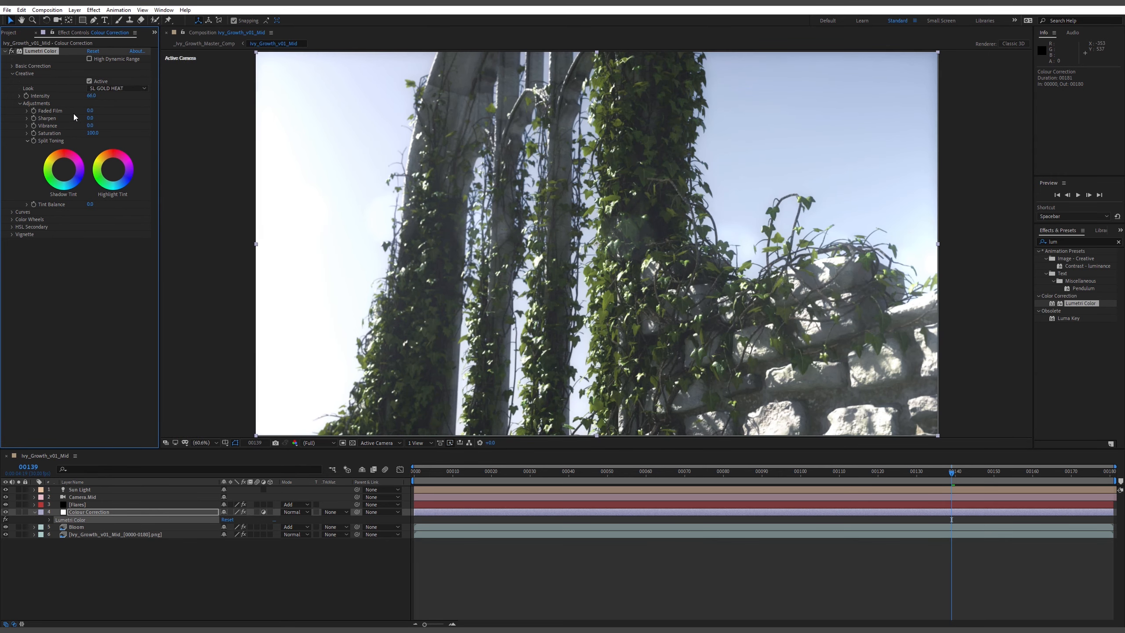
Preview the shot from the first frame and compare it with the Bloom layer hidden and shown
{"action": "key", "text": "Home"}
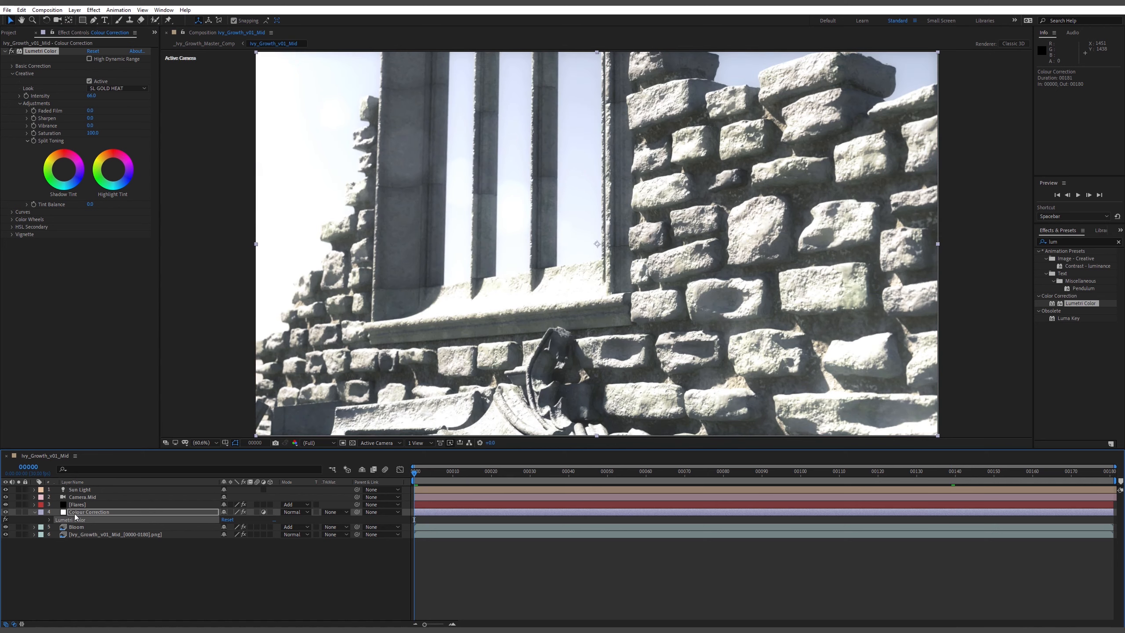
{"action": "key", "text": "space"}
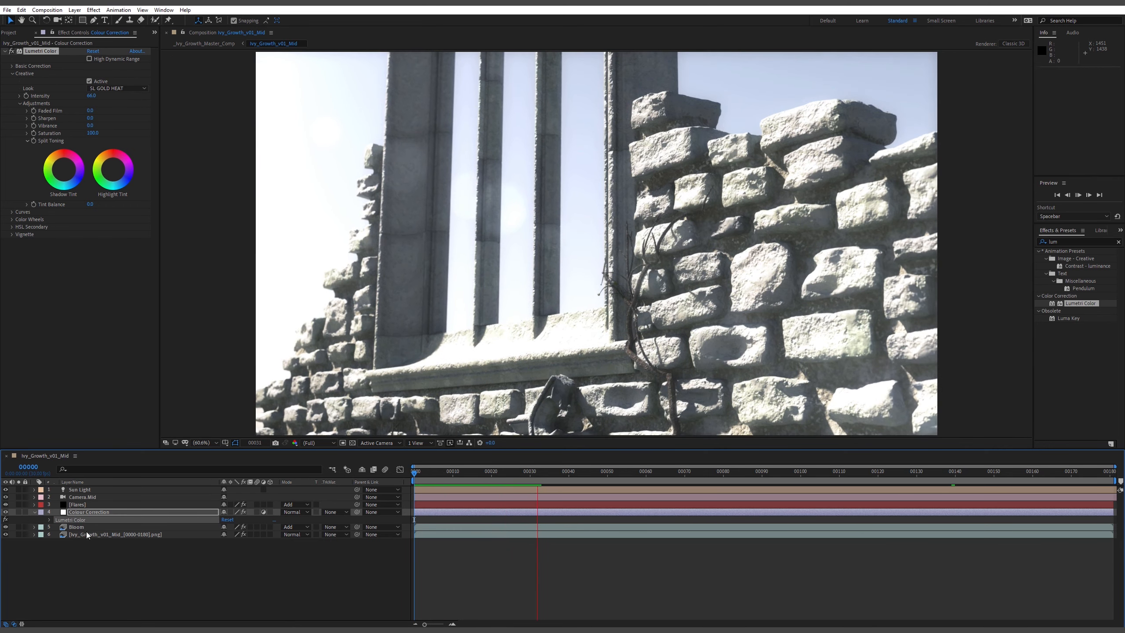
{"action": "left_click", "coordinate": [92, 534]}
{"action": "left_click", "coordinate": [82, 526]}
{"action": "left_click", "coordinate": [5, 526]}
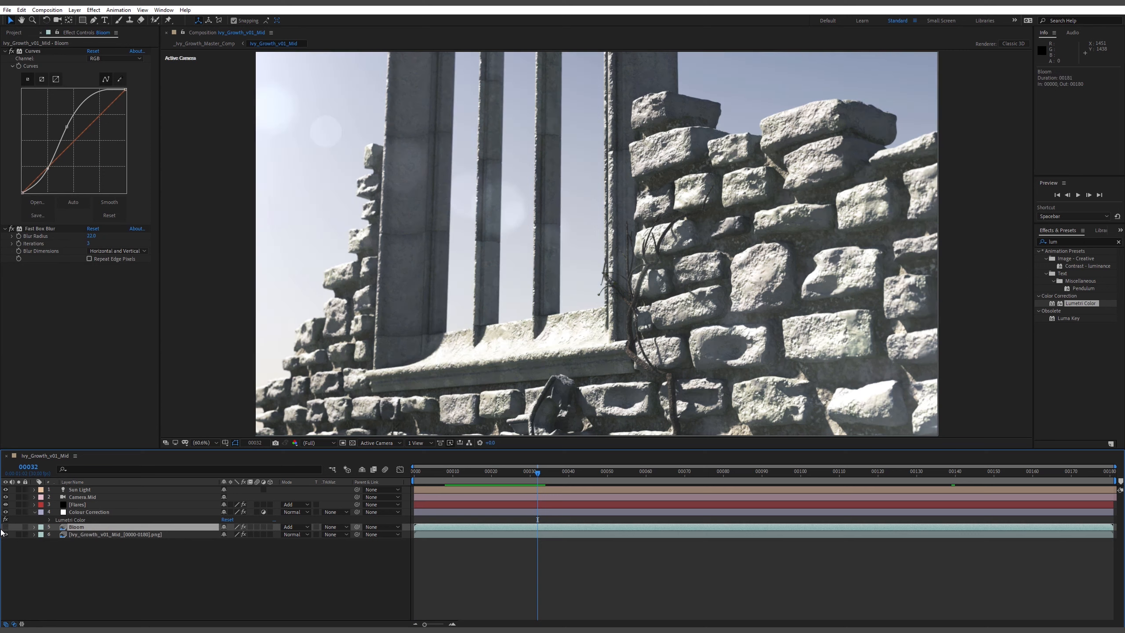
{"action": "left_click", "coordinate": [5, 527]}
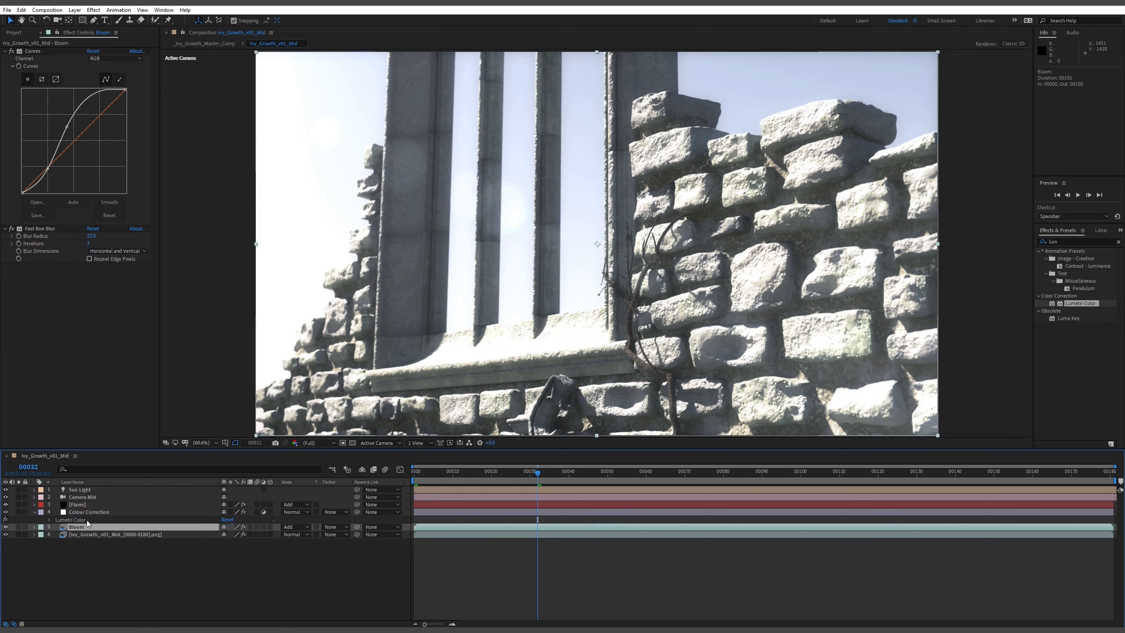
Set the Bloom layer's opacity to 10%
{"action": "key", "text": "t"}
{"action": "left_click", "coordinate": [224, 534]}
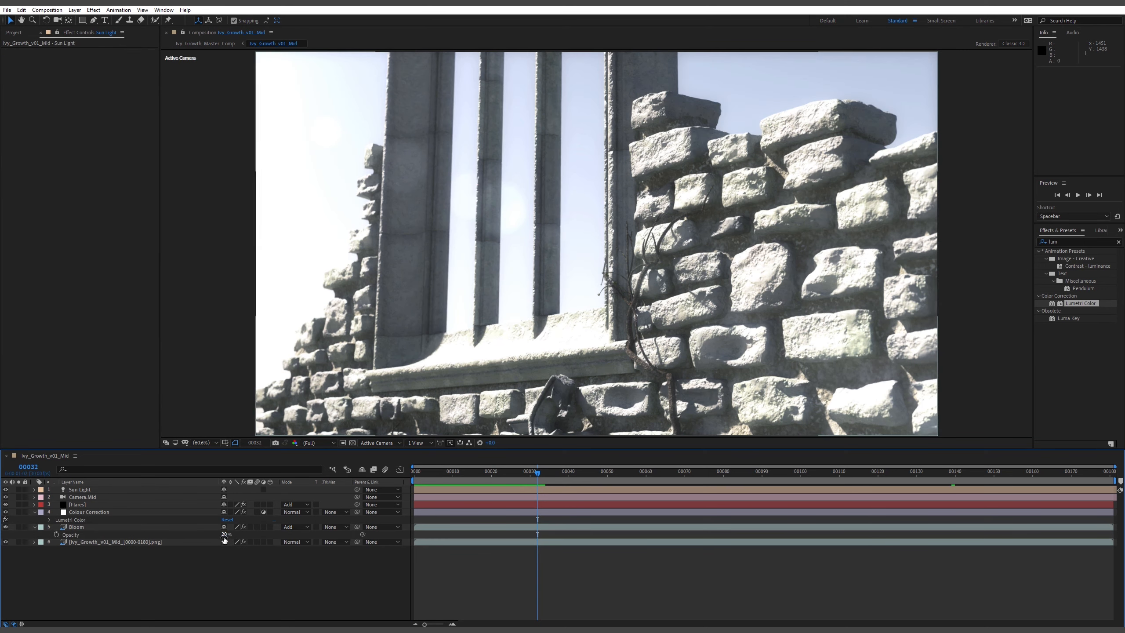
{"action": "type", "text": "10"}
{"action": "key", "text": "Return"}
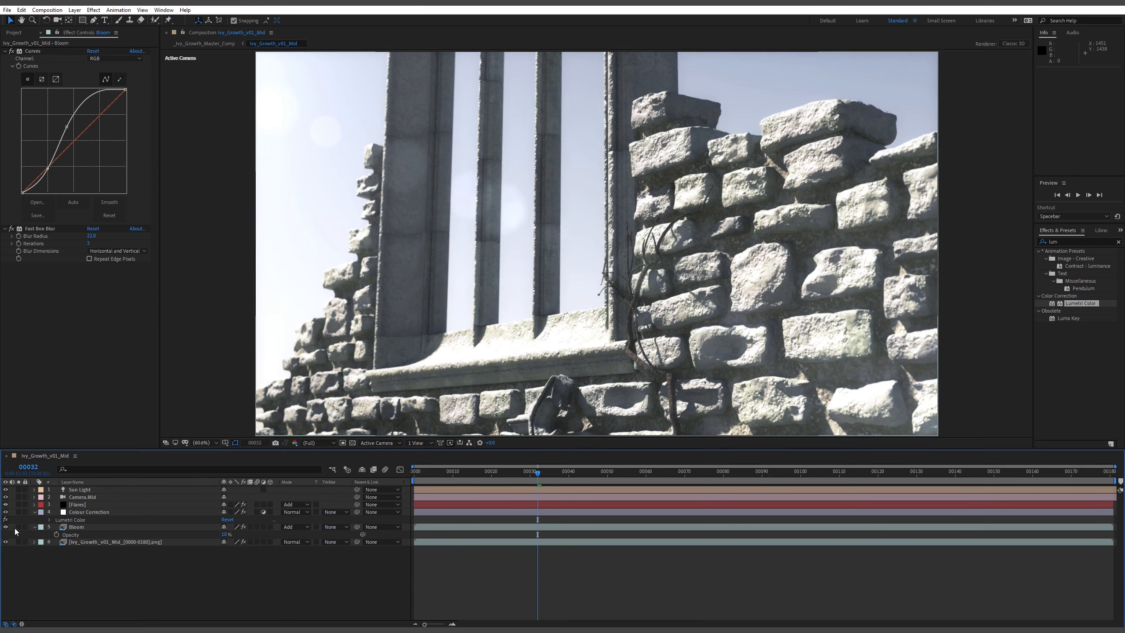
{"action": "left_click", "coordinate": [37, 527]}
At frame 41, adjust the RGB curve on the ivy image sequence layer with a point in the shadows
{"action": "mouse_move", "coordinate": [575, 474]}
{"action": "left_mouse_down"}
{"action": "mouse_move", "coordinate": [885, 494]}
{"action": "mouse_move", "coordinate": [1015, 478]}
{"action": "mouse_move", "coordinate": [573, 482]}
{"action": "left_mouse_up"}
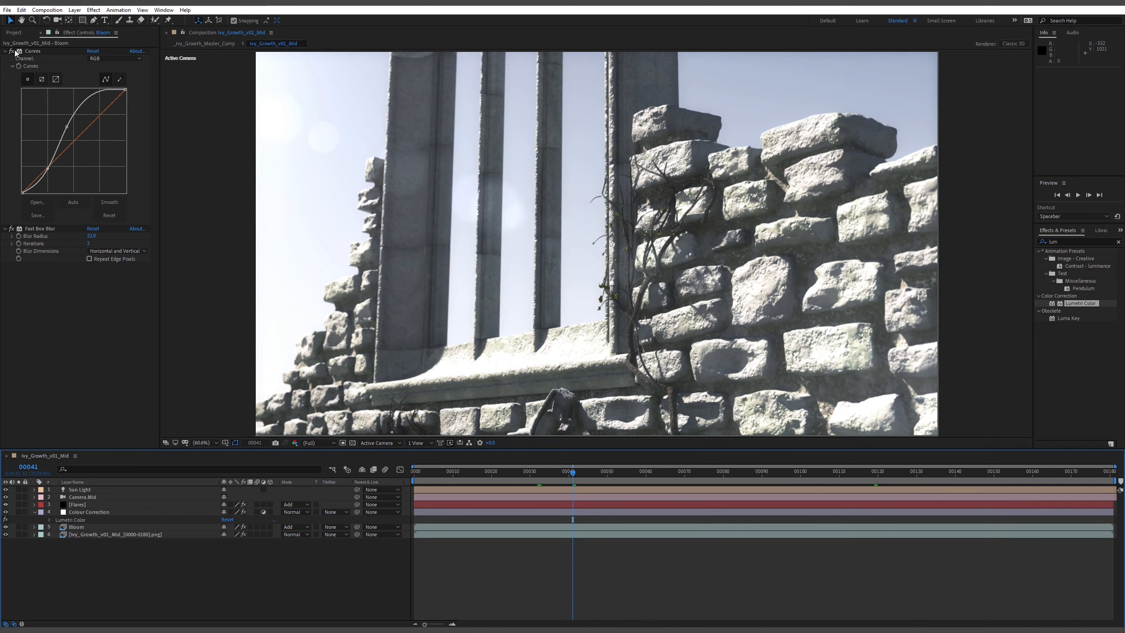
{"action": "left_click", "coordinate": [84, 536]}
{"action": "left_click_drag", "start_coordinate": [69, 137], "coordinate": [47, 168]}
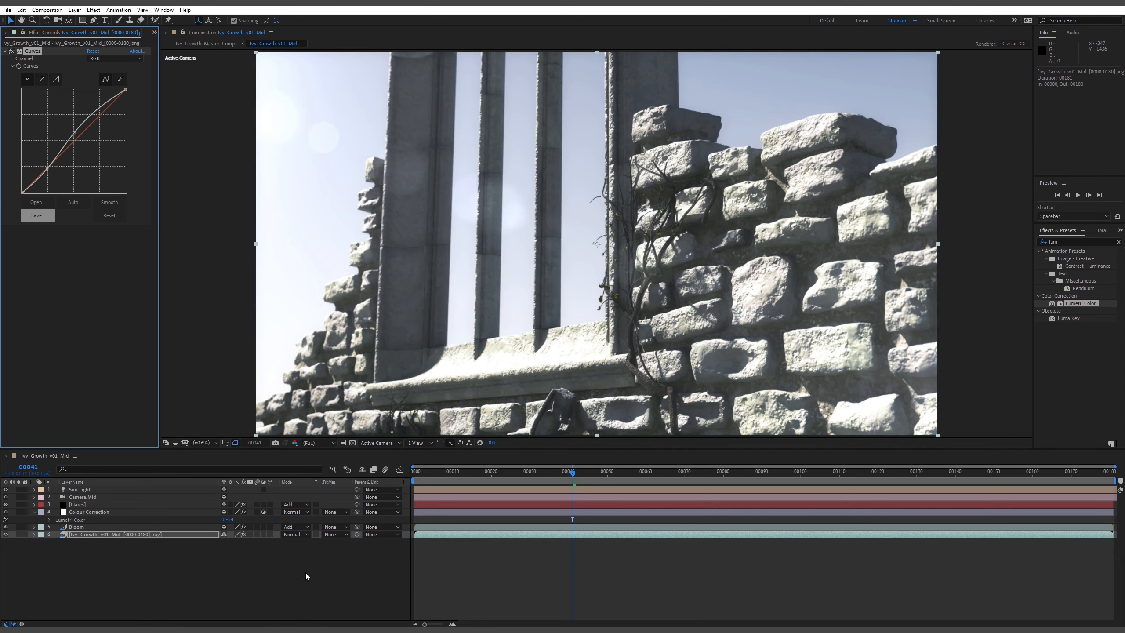
Play back the graded shot from the start and inspect the frame at 107
{"action": "left_click", "coordinate": [838, 479]}
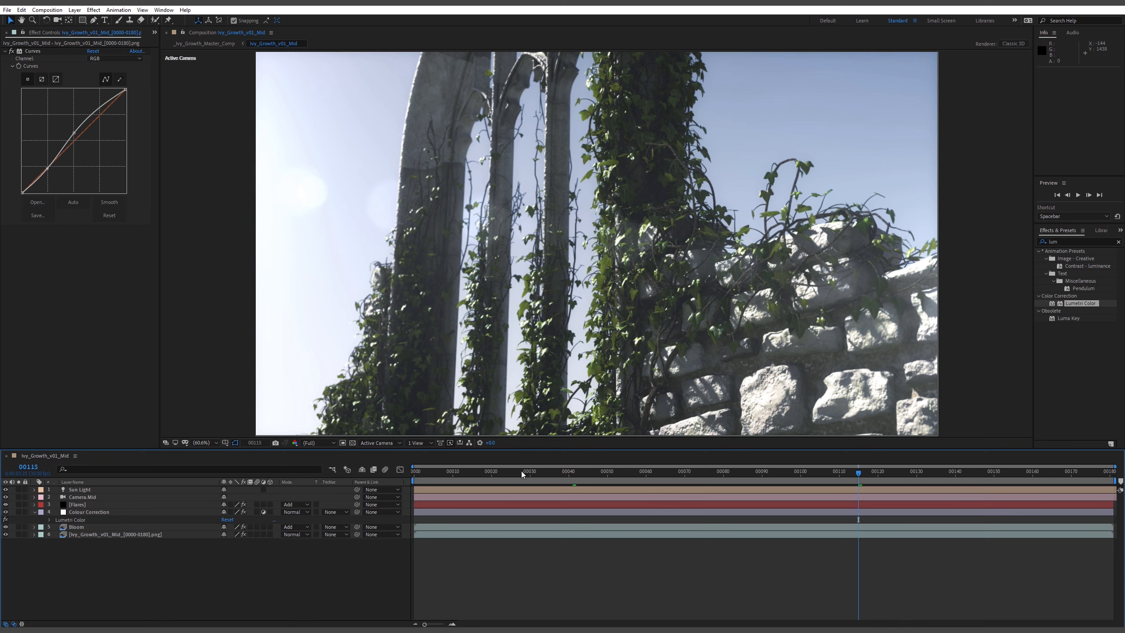
{"action": "key", "text": "space"}
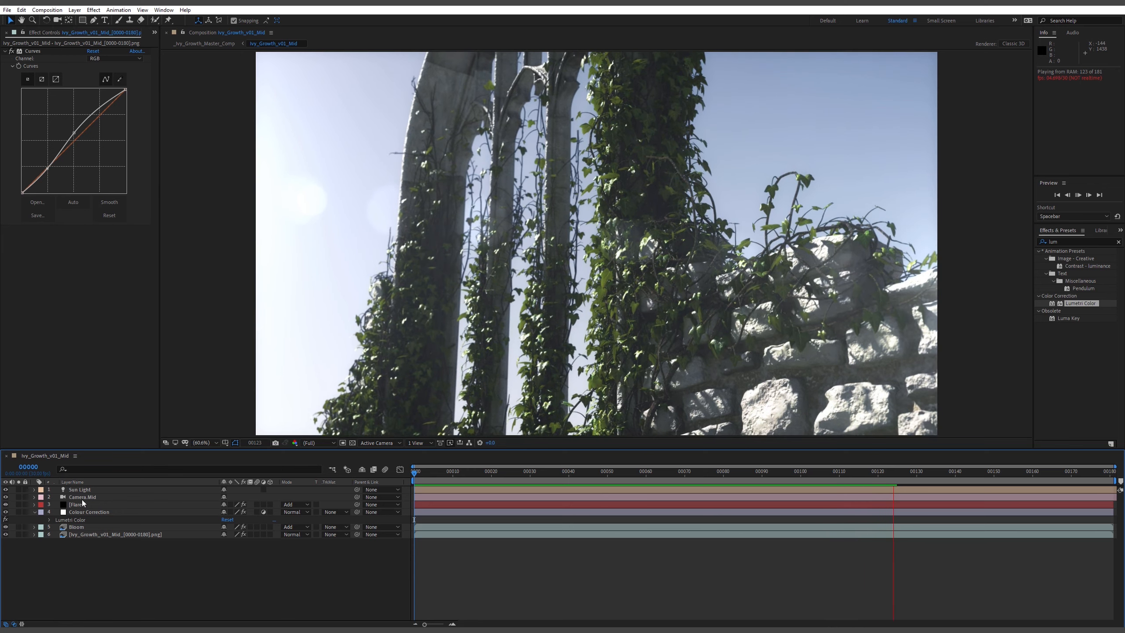
{"action": "key", "text": "space"}
{"action": "left_click_drag", "start_coordinate": [893, 475], "coordinate": [827, 473]}
Collapse the Colour Correction layer's properties and move the layer above Flares
{"action": "left_click", "coordinate": [120, 534]}
{"action": "left_click", "coordinate": [81, 512]}
{"action": "key", "text": "e"}
{"action": "left_click_drag", "start_coordinate": [84, 513], "coordinate": [90, 507]}
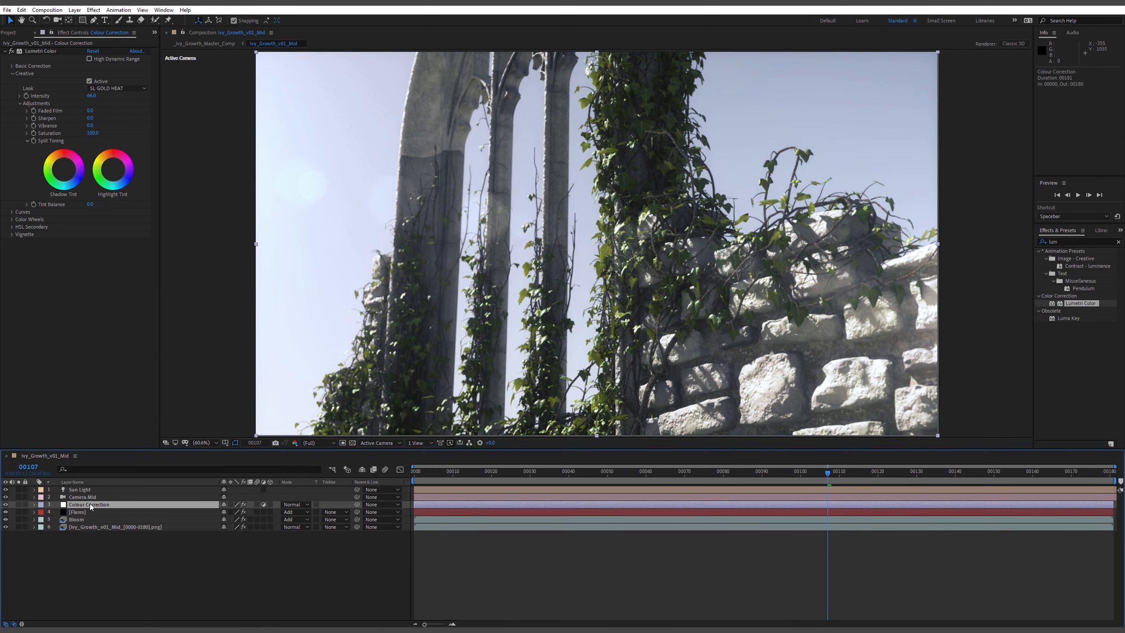
Reveal the Colour Correction layer's effects and set the Lumetri look's intensity to 100, checking the shot at frame 47
{"action": "key", "text": "e"}
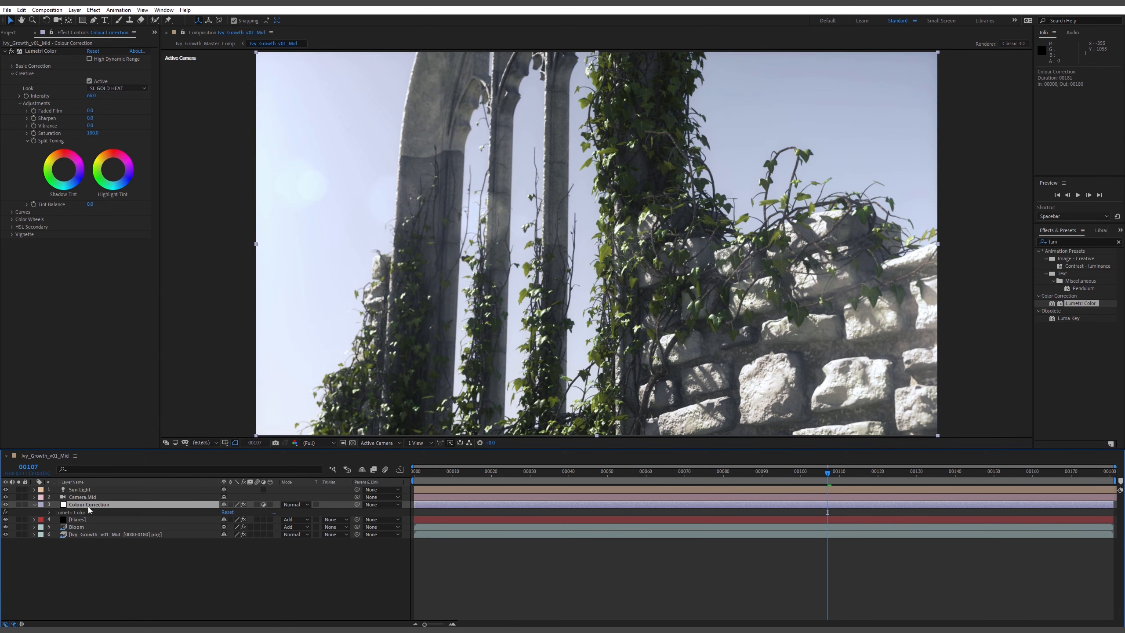
{"action": "mouse_move", "coordinate": [81, 496]}
{"action": "left_mouse_down"}
{"action": "mouse_move", "coordinate": [97, 507]}
{"action": "mouse_move", "coordinate": [96, 498]}
{"action": "left_mouse_up"}
{"action": "left_click", "coordinate": [88, 505]}
{"action": "left_click_drag", "start_coordinate": [94, 97], "coordinate": [259, 102]}
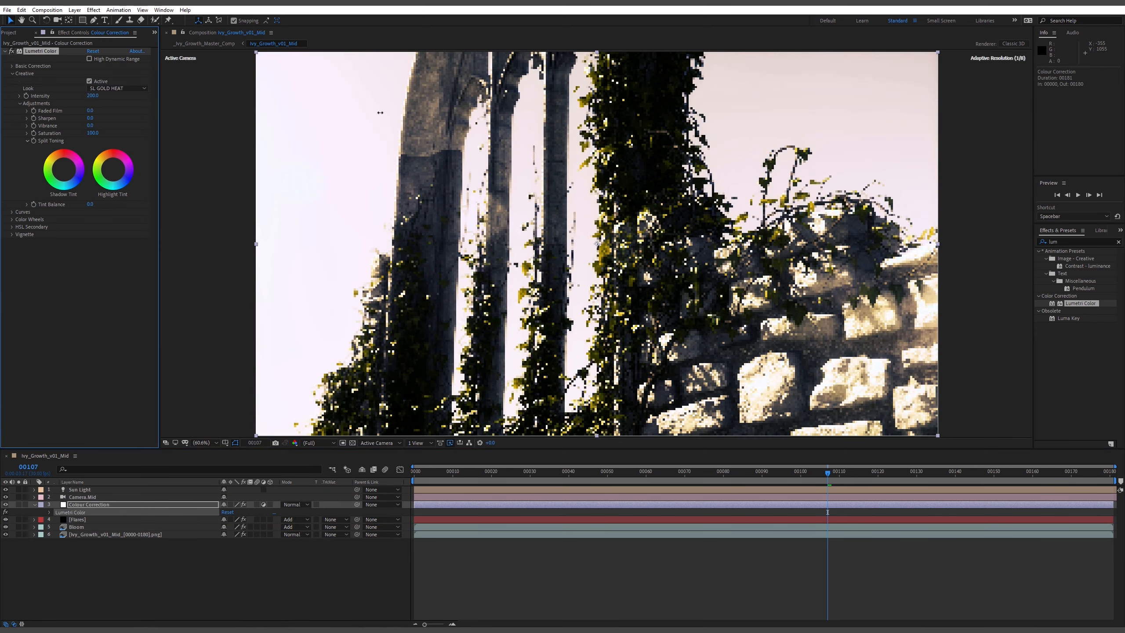
{"action": "left_click_drag", "start_coordinate": [379, 112], "coordinate": [380, 113]}
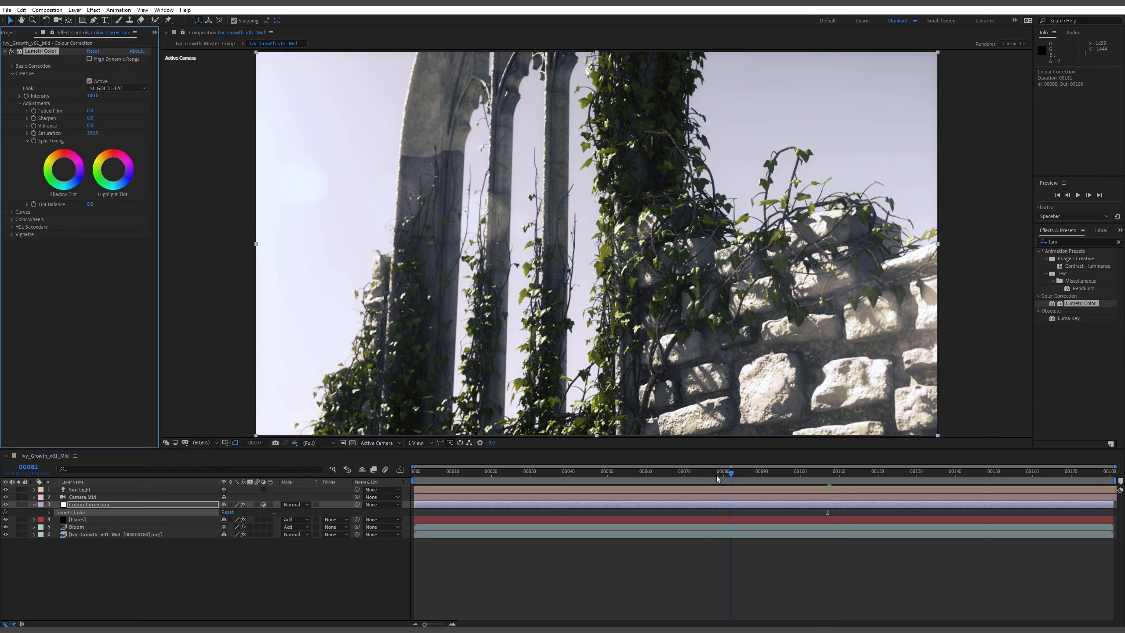
{"action": "left_click_drag", "start_coordinate": [716, 475], "coordinate": [598, 471]}
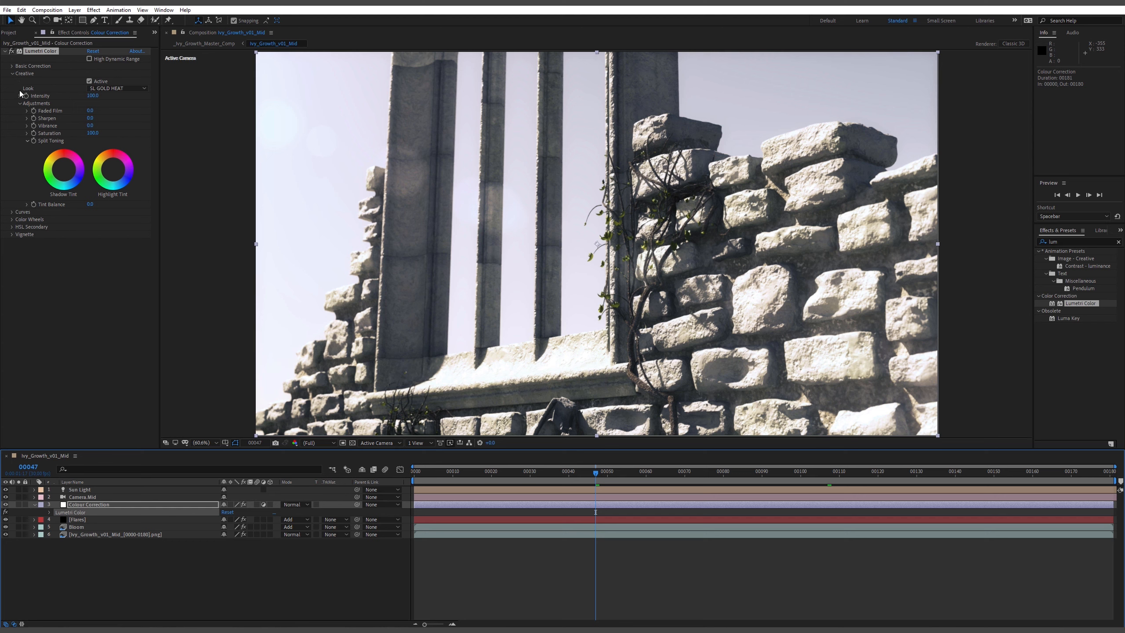
Try the SL IRON HDR and SL GOLD TOBACCO looks, checking up to frame 114, and restore SL GOLD HEAT
{"action": "left_click", "coordinate": [102, 89]}
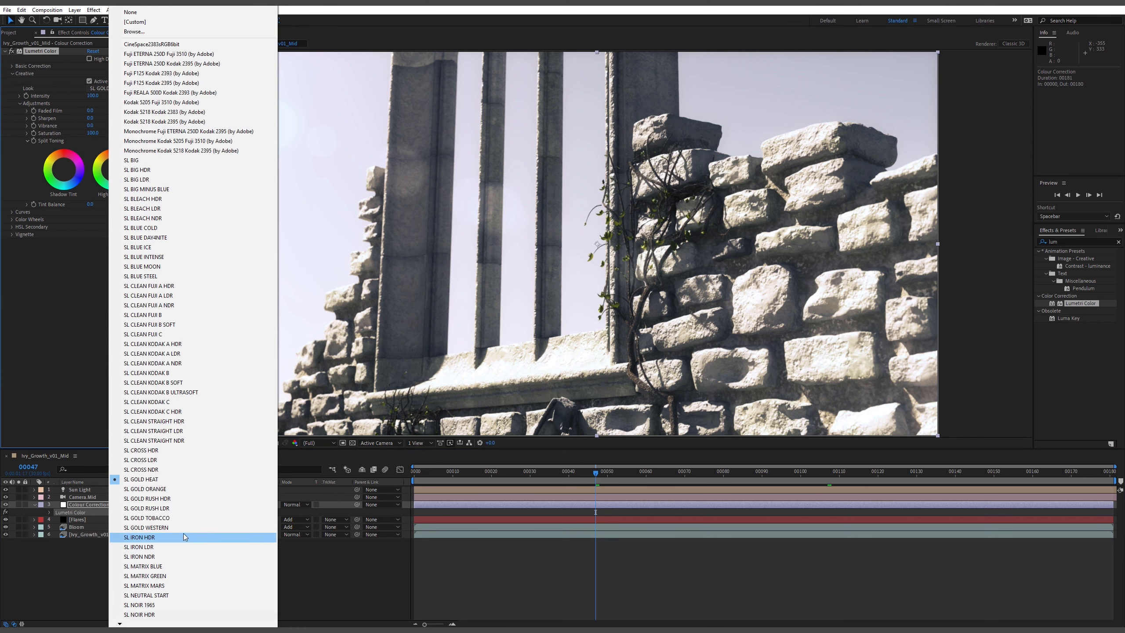
{"action": "left_click", "coordinate": [183, 535]}
{"action": "left_click", "coordinate": [117, 88]}
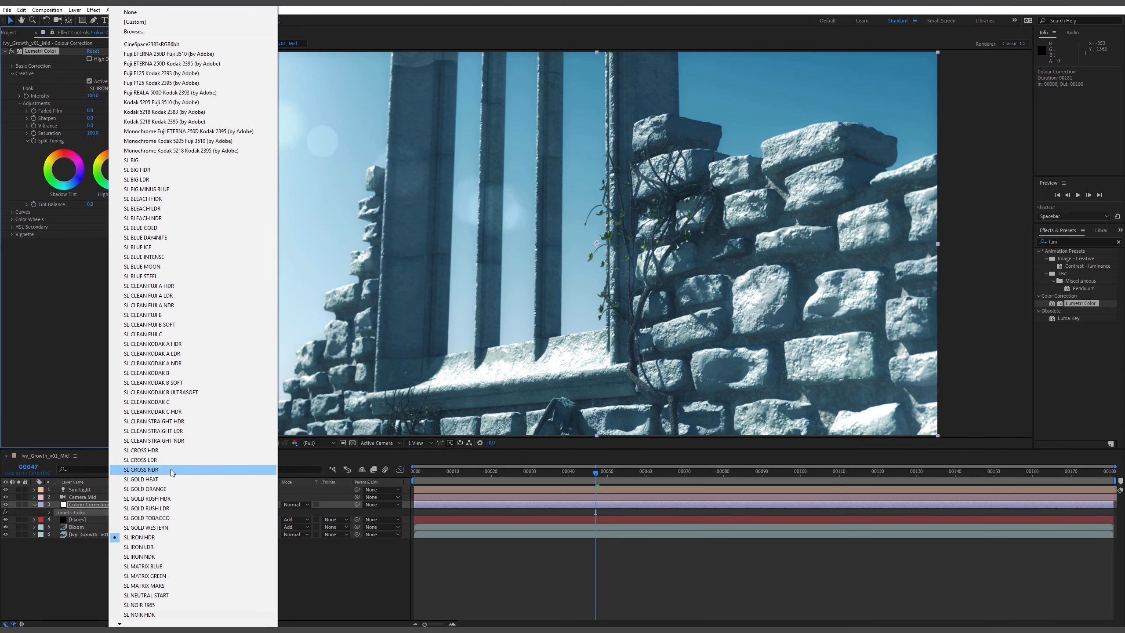
{"action": "left_click", "coordinate": [177, 518]}
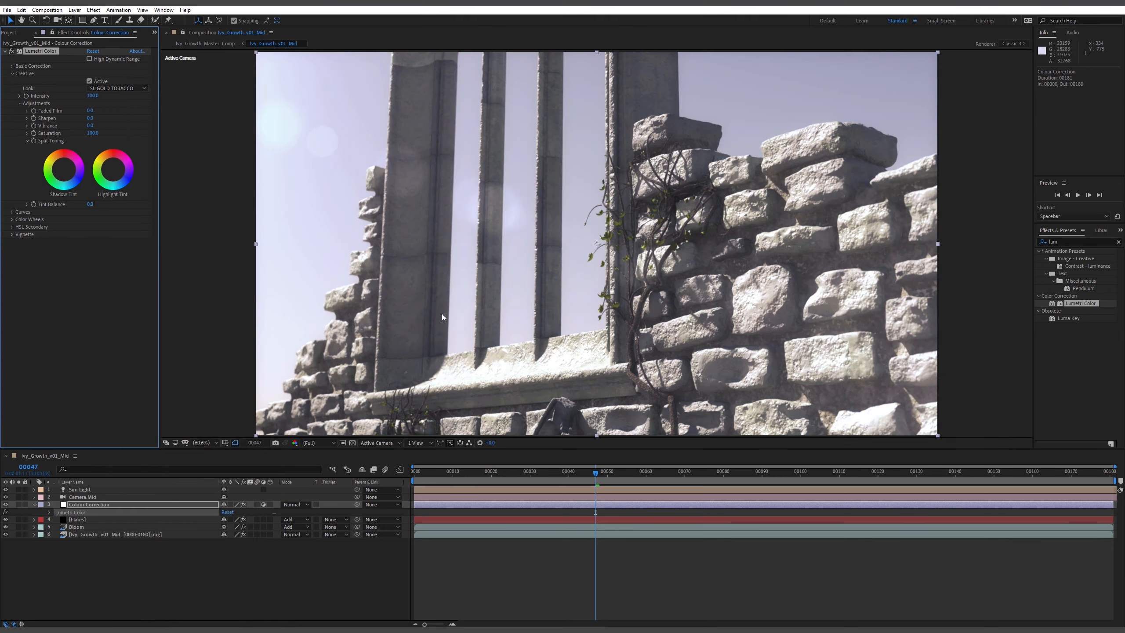
{"action": "left_click_drag", "start_coordinate": [527, 472], "coordinate": [829, 463]}
{"action": "left_click", "coordinate": [114, 89]}
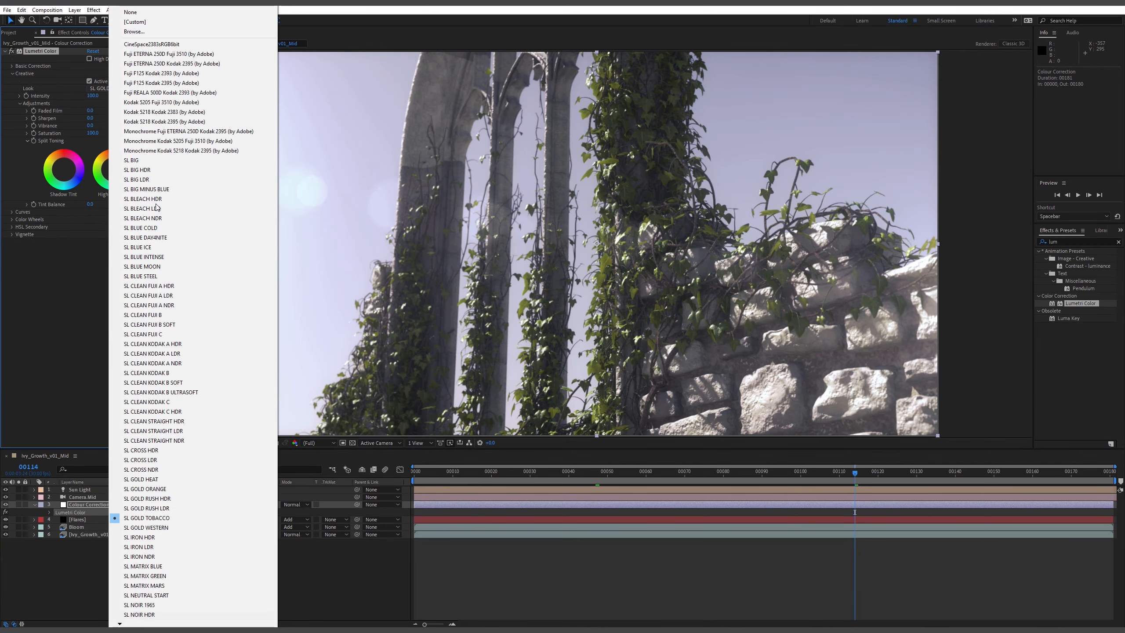
{"action": "left_click", "coordinate": [179, 479]}
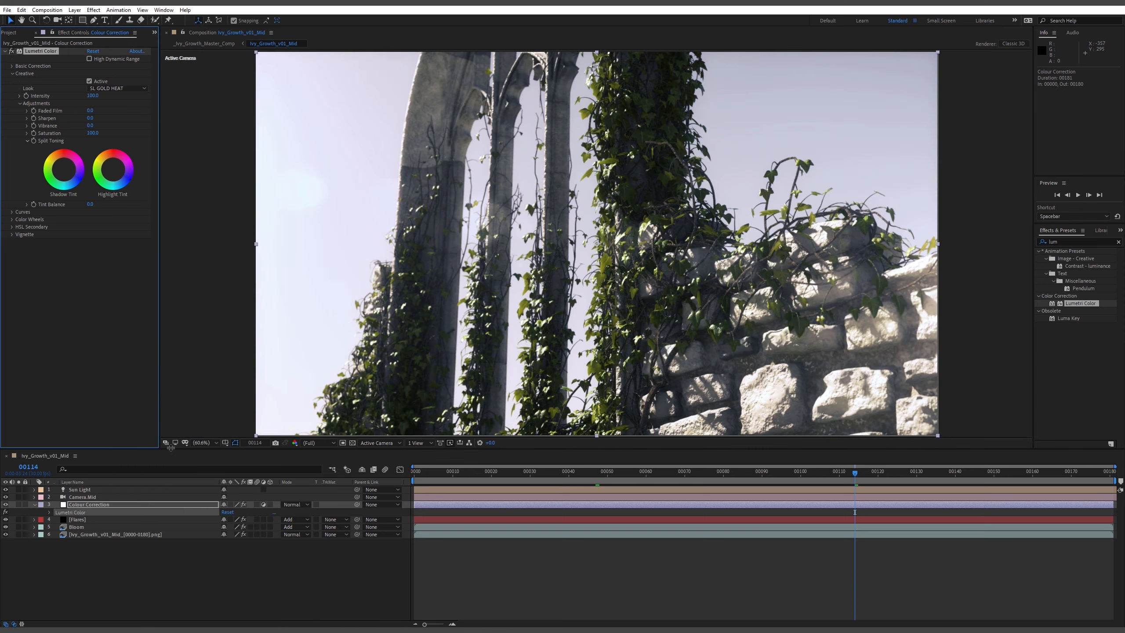
At frame 84, set the intensity of the Lumetri SL GOLD HEAT look to 70
{"action": "left_click_drag", "start_coordinate": [922, 477], "coordinate": [738, 475]}
{"action": "left_click", "coordinate": [92, 96]}
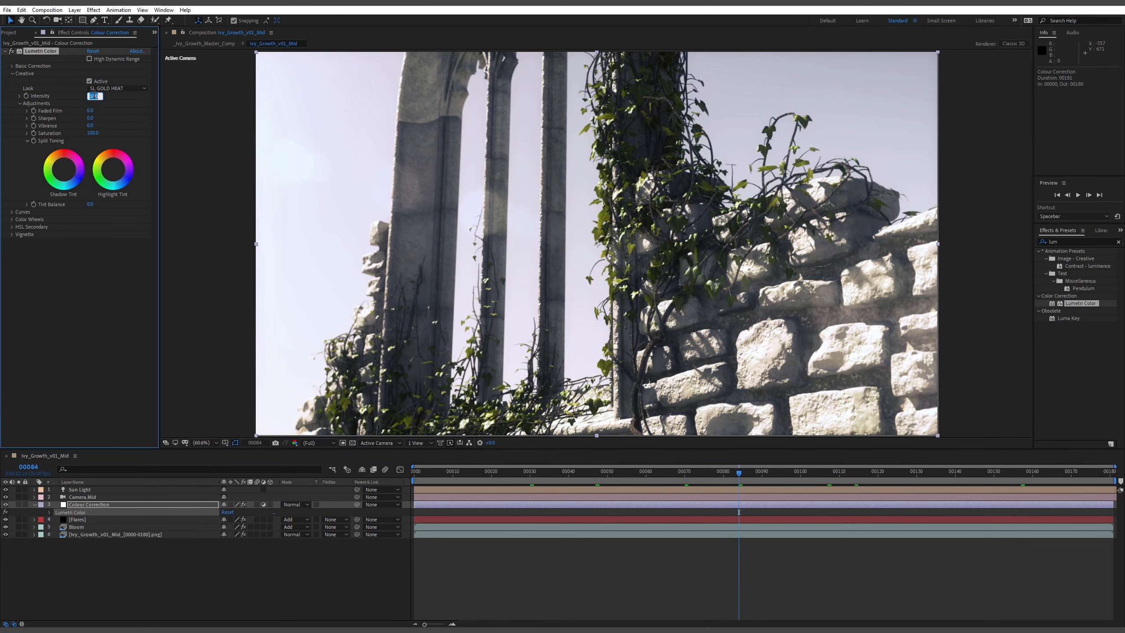
{"action": "type", "text": "70"}
{"action": "key", "text": "Return"}
{"action": "left_click", "coordinate": [96, 100]}
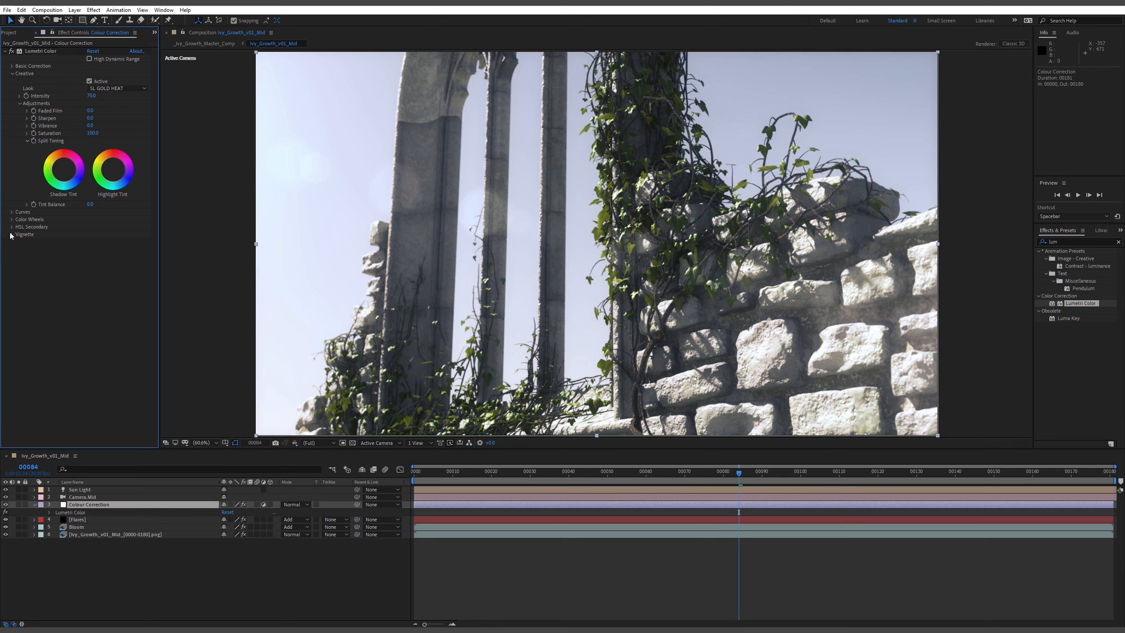
Add a Lumetri vignette with an amount of -1, keeping the Colour Correction layer above Flares after comparing the layer order
{"action": "left_click_drag", "start_coordinate": [91, 251], "coordinate": [88, 250]}
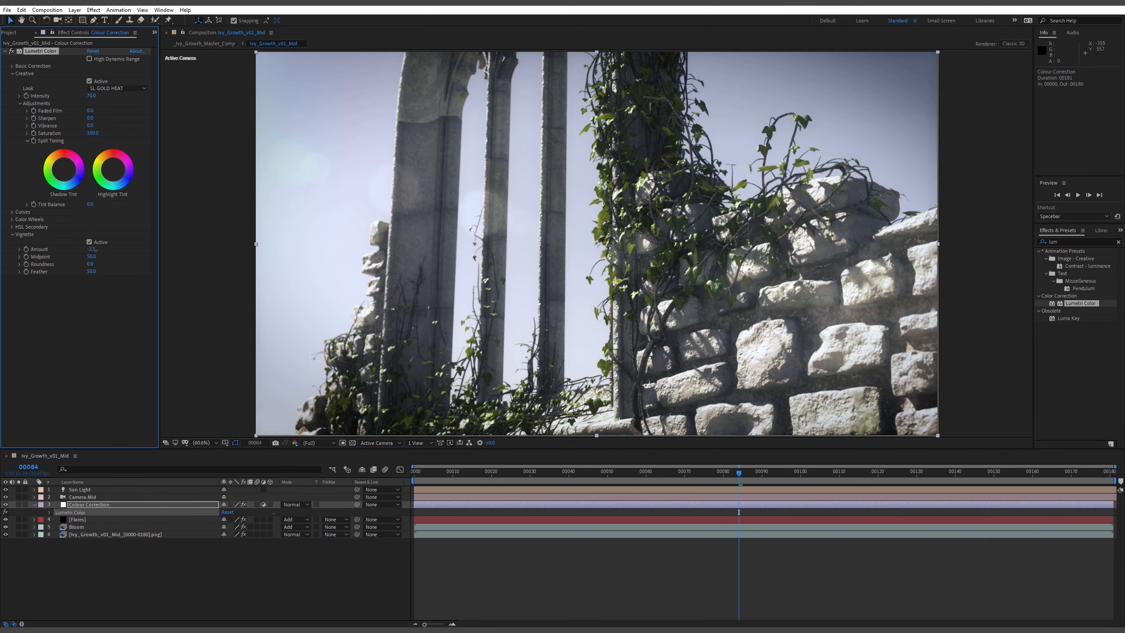
{"action": "left_click_drag", "start_coordinate": [105, 509], "coordinate": [94, 535]}
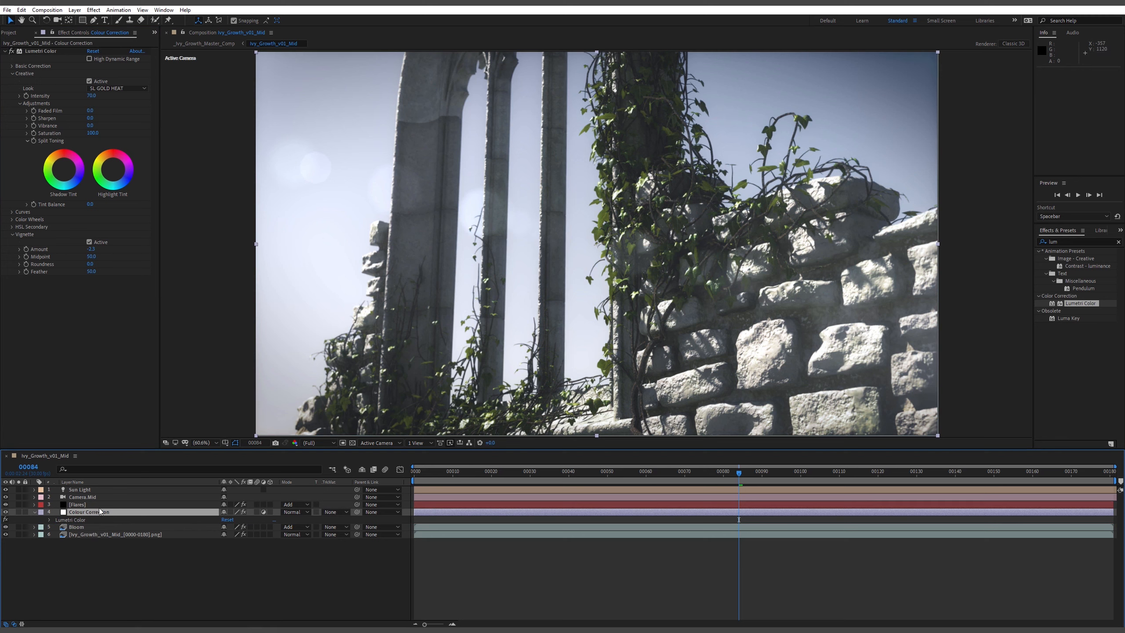
{"action": "left_click_drag", "start_coordinate": [81, 508], "coordinate": [86, 506]}
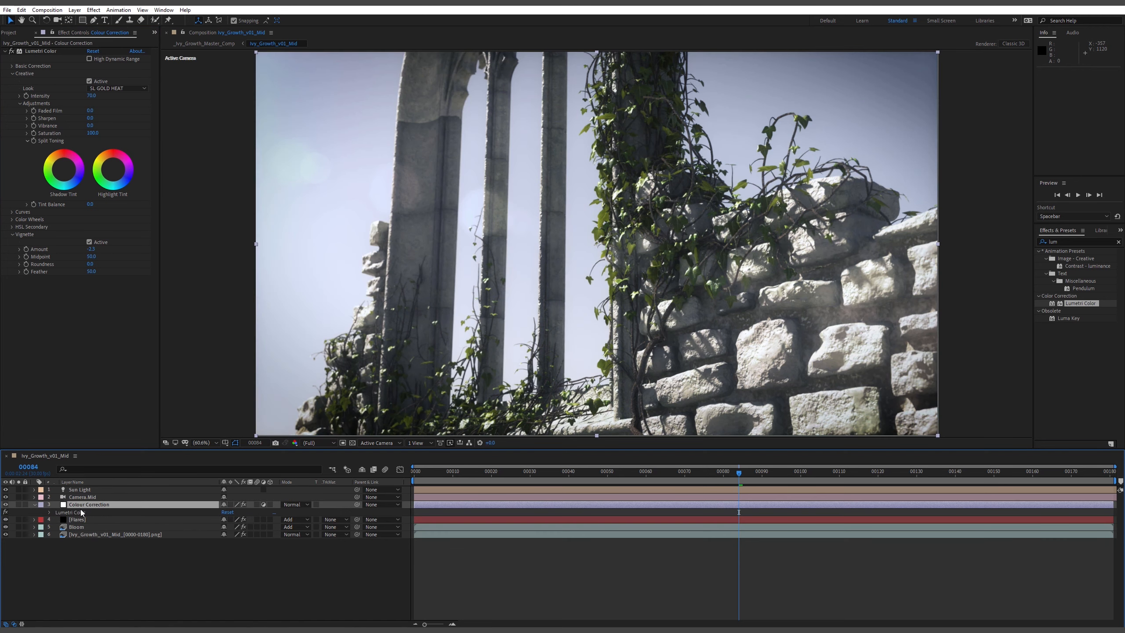
{"action": "left_click", "coordinate": [99, 250]}
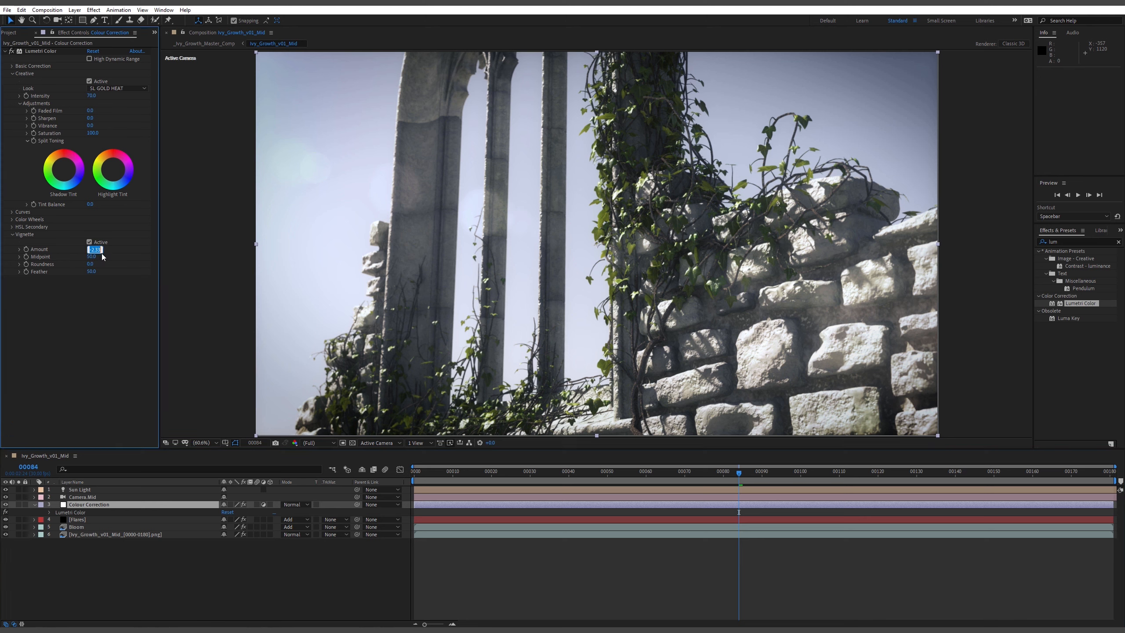
{"action": "key", "text": "Return"}
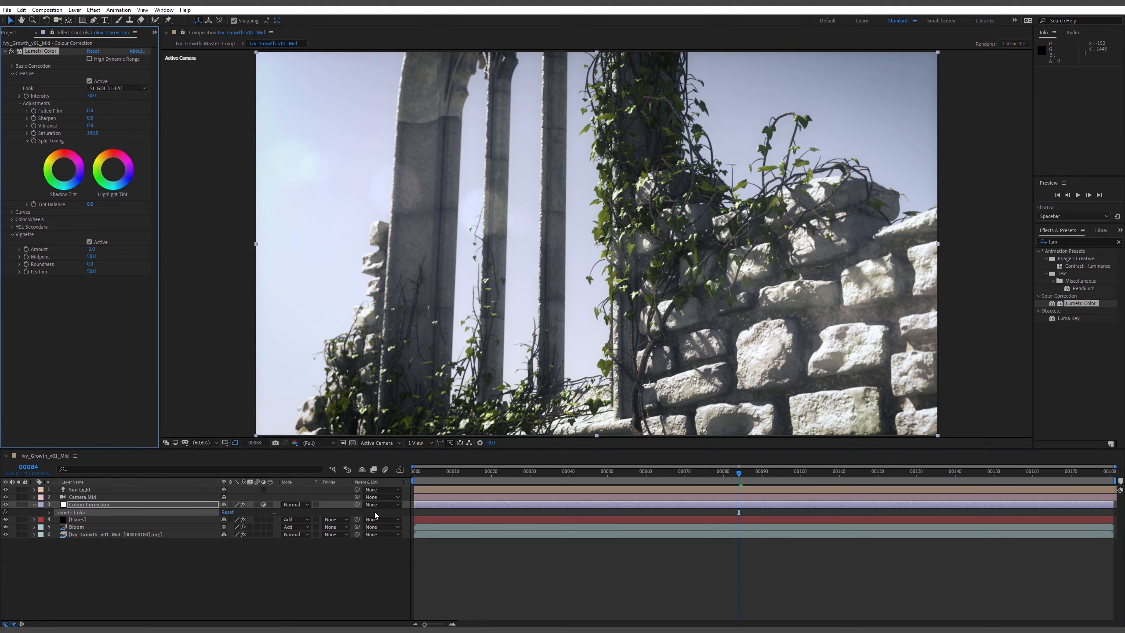
Play back the graded mid shot from the start and inspect it at frame 151
{"action": "left_click", "coordinate": [573, 514]}
{"action": "key", "text": "space"}
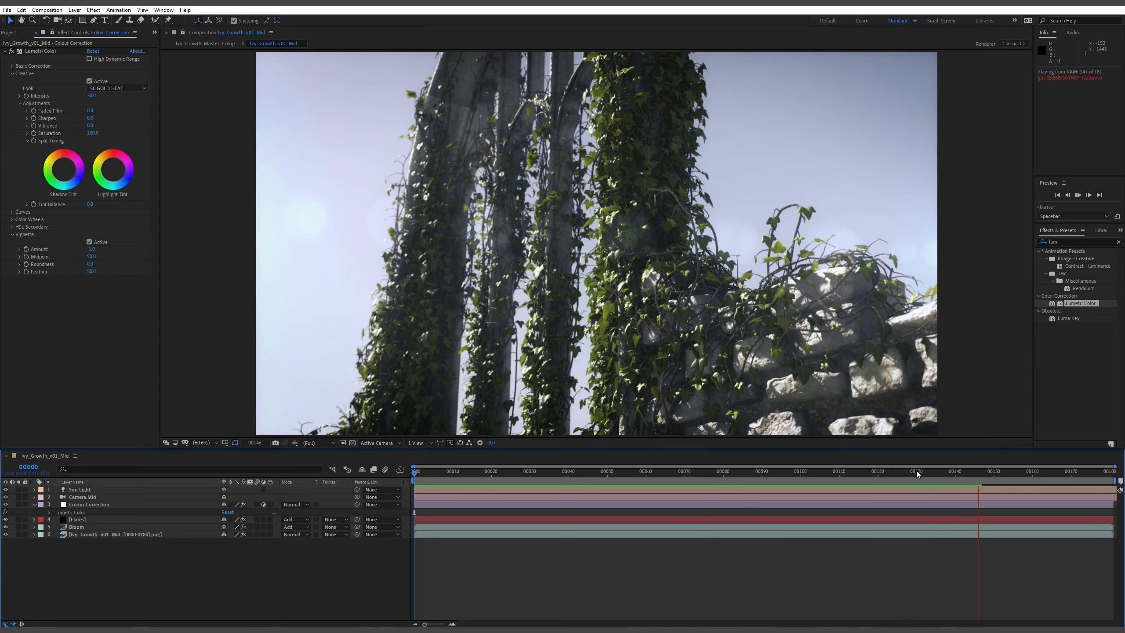
{"action": "key", "text": "space"}
{"action": "key", "text": "space"}
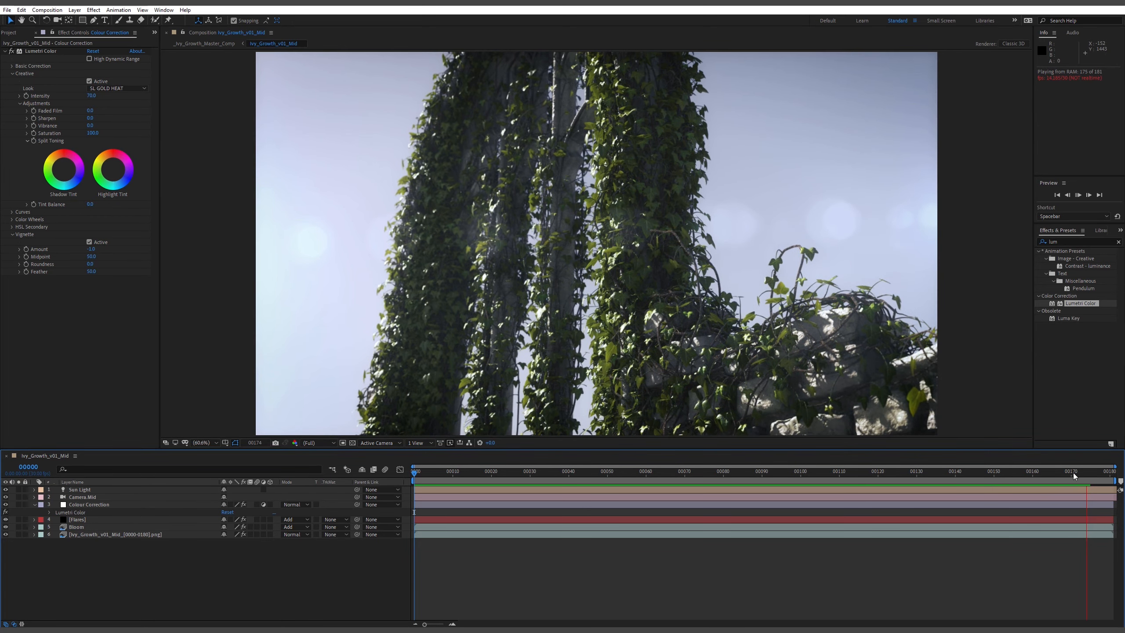
{"action": "key", "text": "space"}
{"action": "left_click_drag", "start_coordinate": [420, 482], "coordinate": [997, 506]}
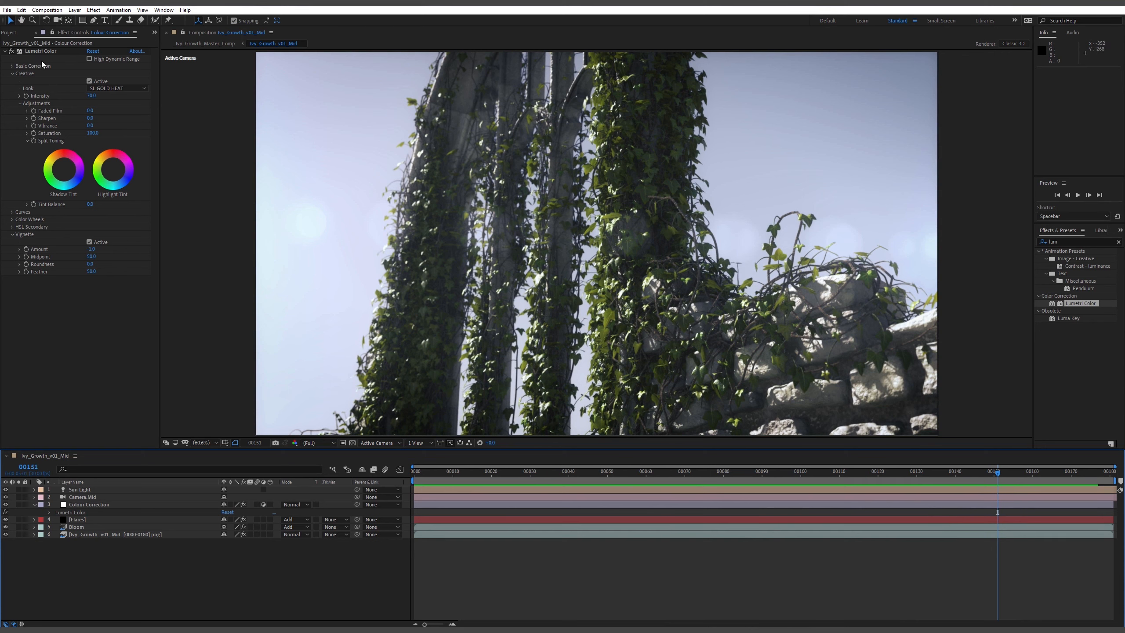
Preview the close, mid and wide precomps in the project and open the Ivy_Growth_v01_Close composition
{"action": "left_click", "coordinate": [11, 34]}
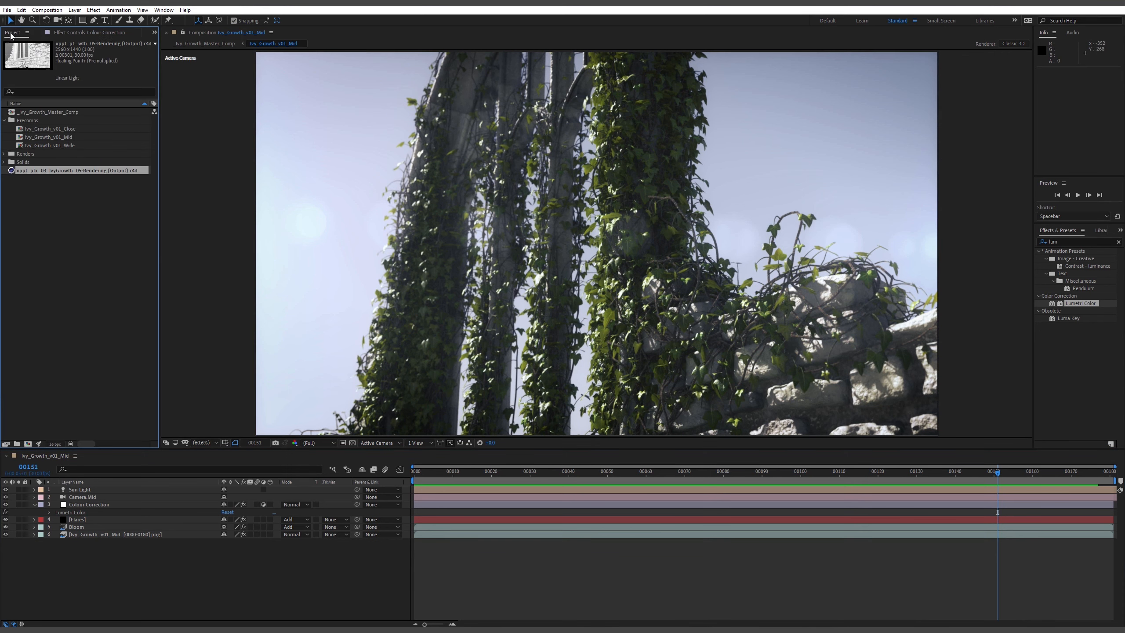
{"action": "left_click", "coordinate": [69, 129]}
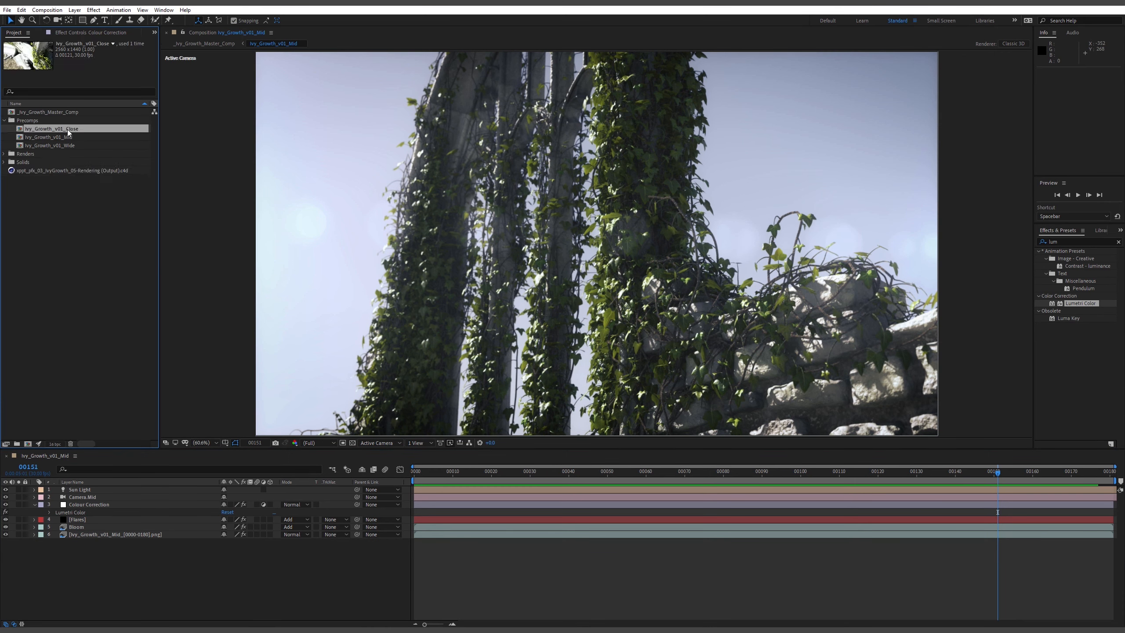
{"action": "left_click", "coordinate": [68, 138]}
{"action": "left_click", "coordinate": [66, 146]}
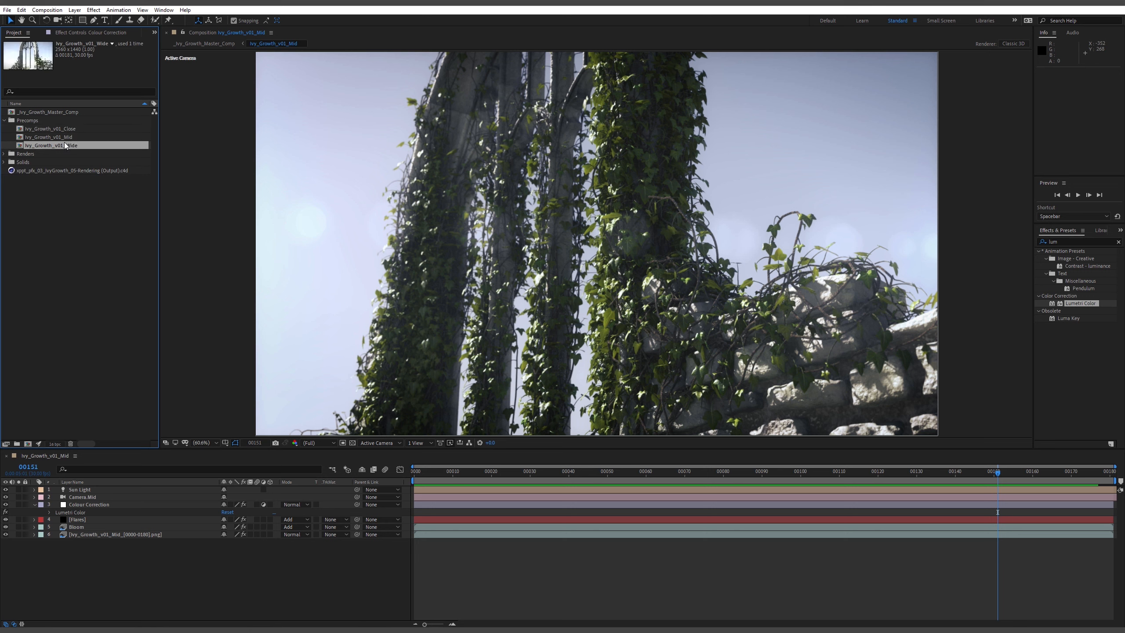
{"action": "left_click", "coordinate": [71, 129]}
{"action": "left_click", "coordinate": [66, 138]}
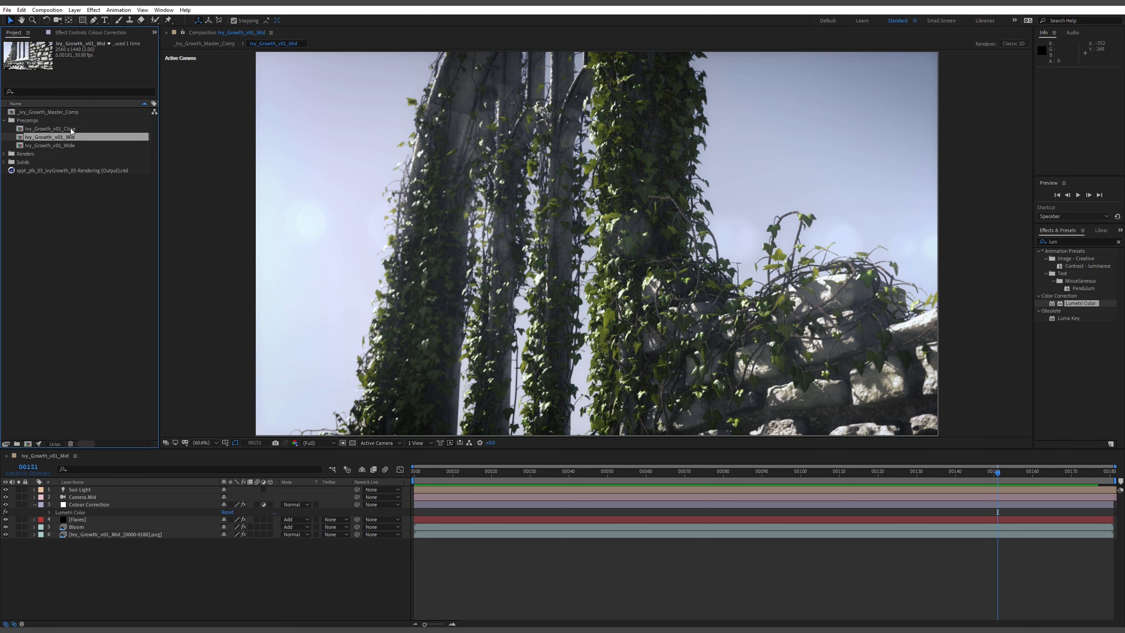
{"action": "left_click", "coordinate": [70, 130]}
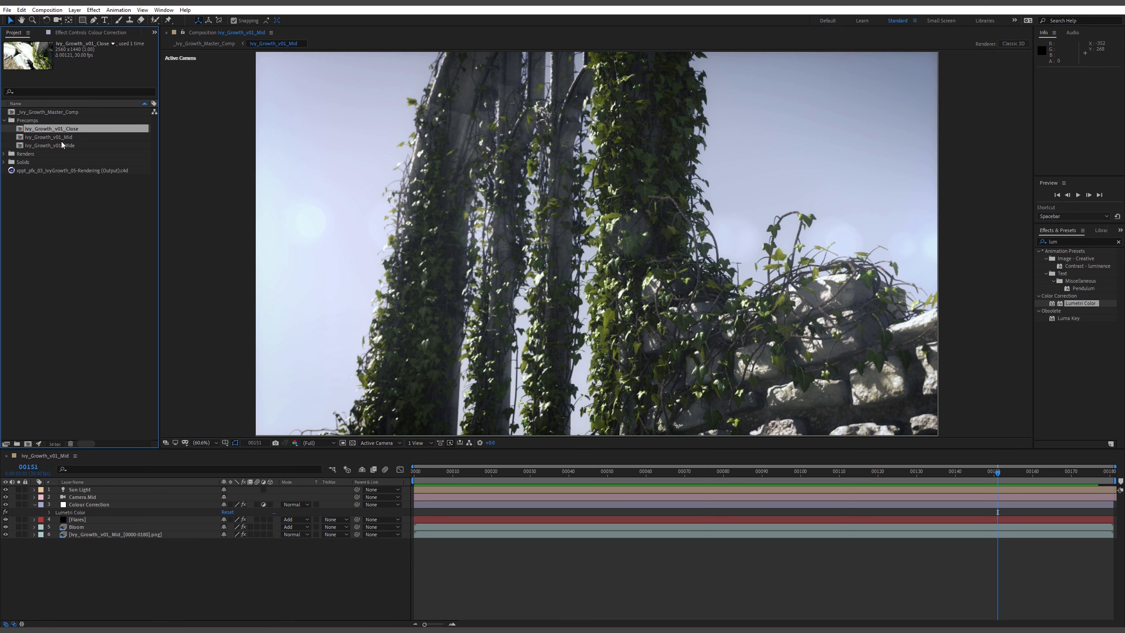
{"action": "double_click", "coordinate": [70, 129]}
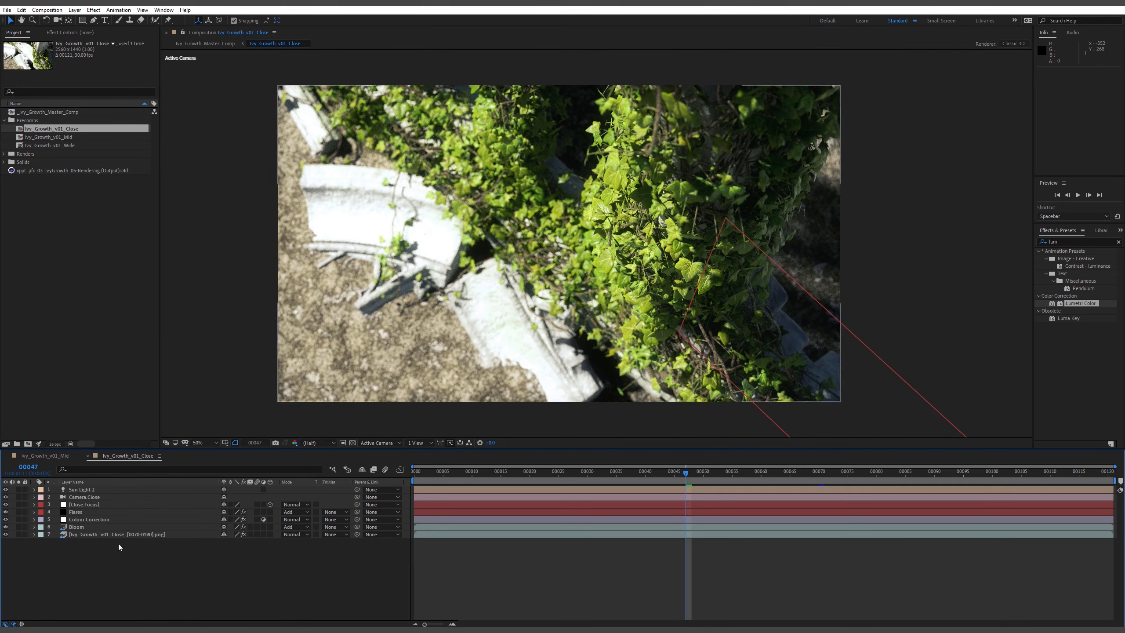
Play back the close shot from the start and compare its look at frames 48 and 89
{"action": "left_click", "coordinate": [86, 512]}
{"action": "left_click", "coordinate": [93, 520]}
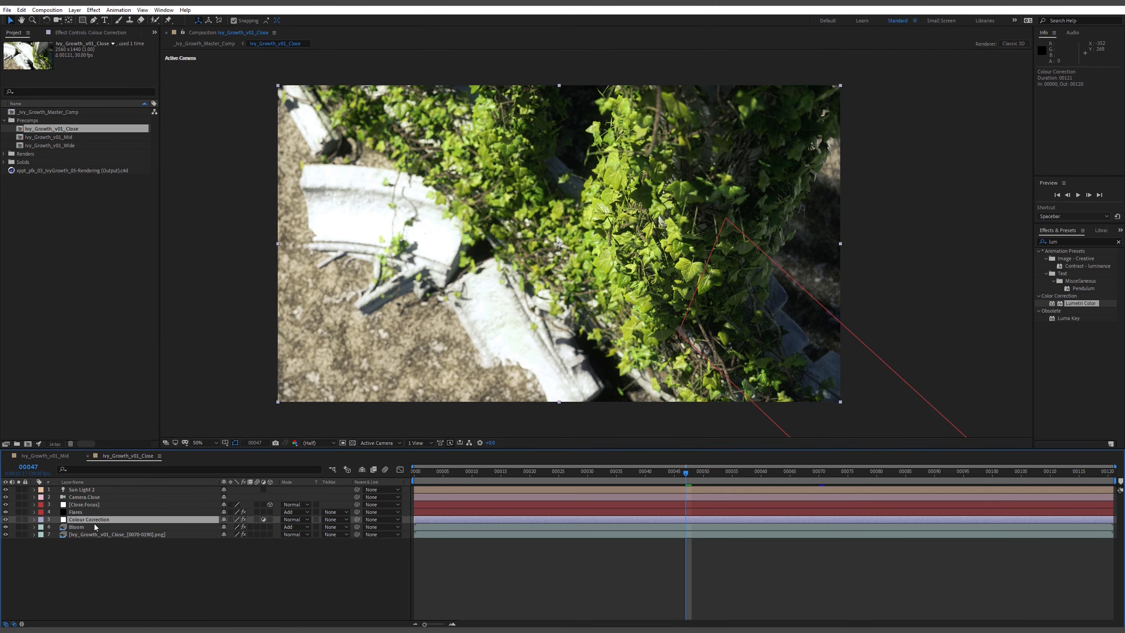
{"action": "left_click_drag", "start_coordinate": [519, 473], "coordinate": [406, 478]}
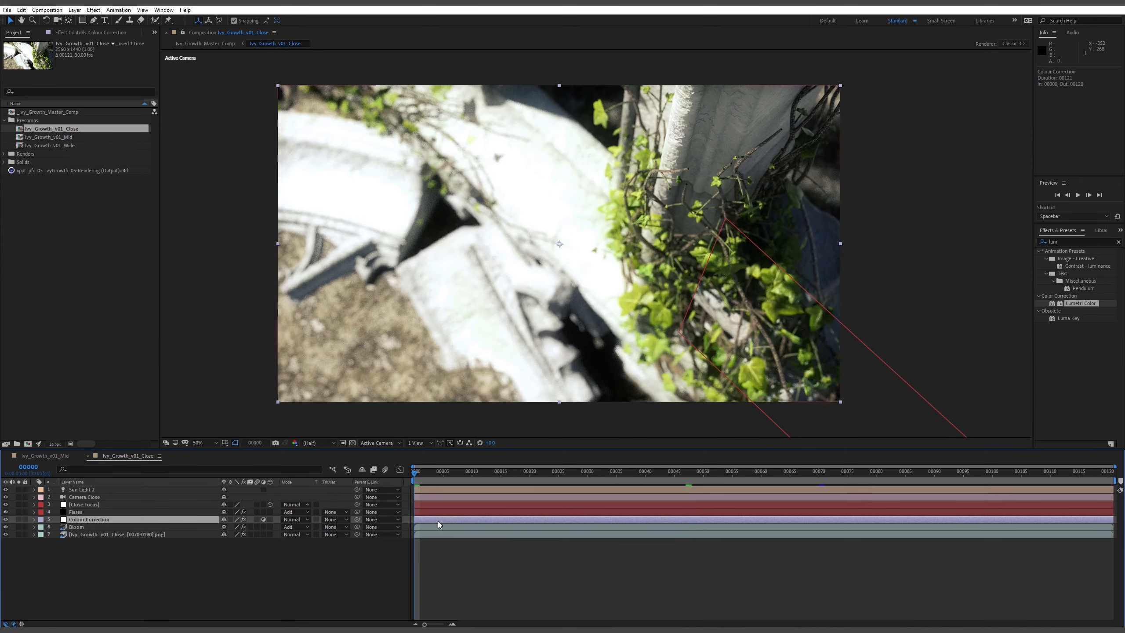
{"action": "key", "text": "space"}
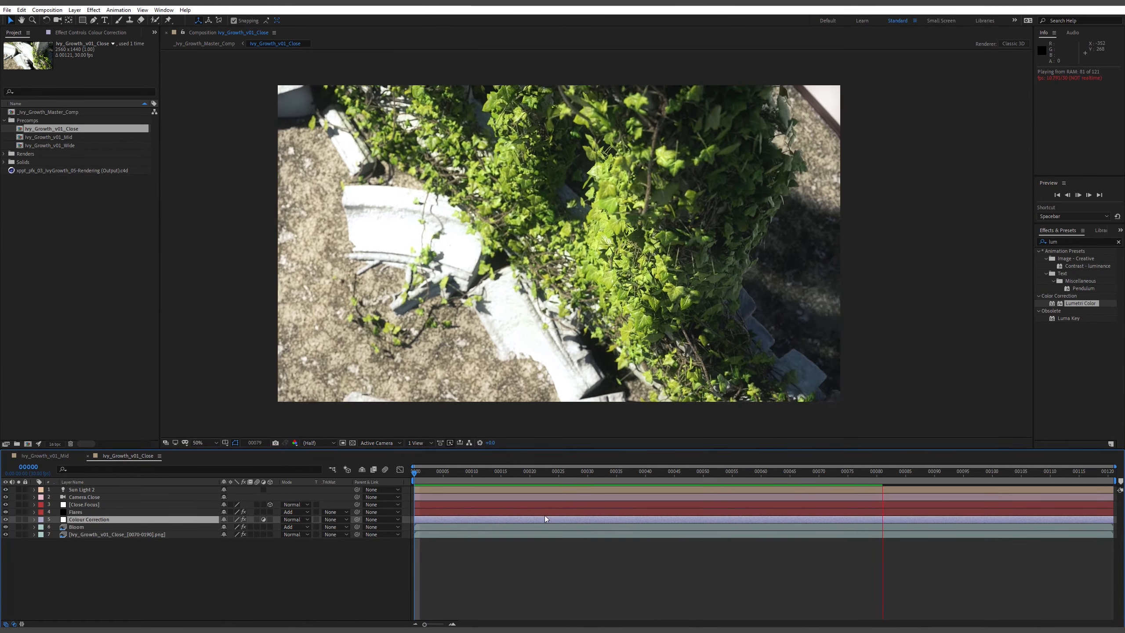
{"action": "key", "text": "space"}
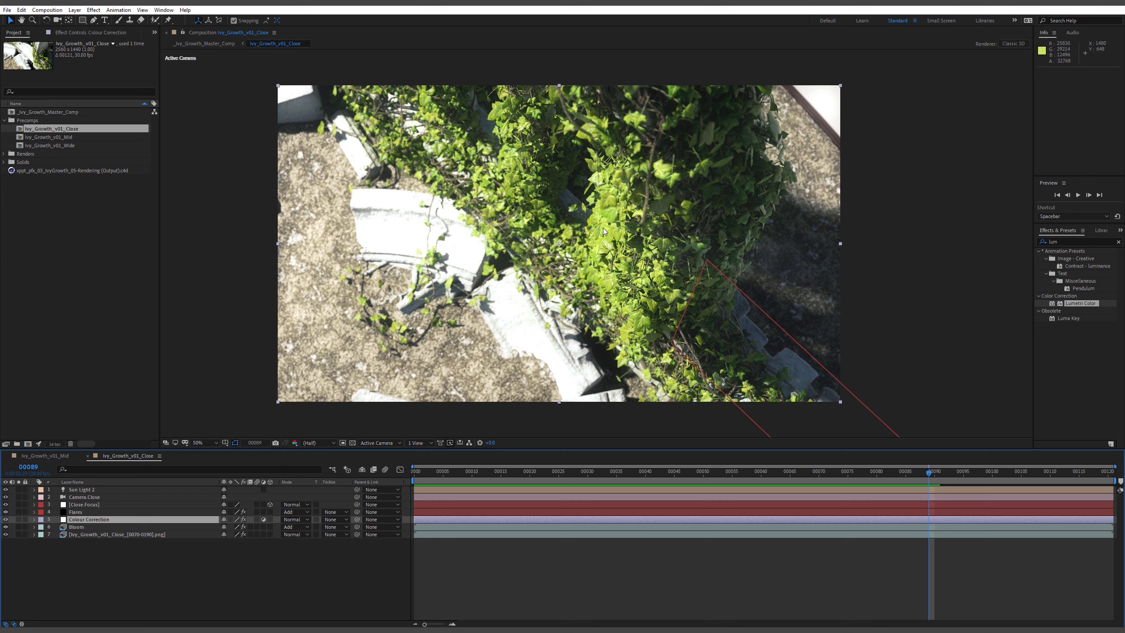
{"action": "left_click_drag", "start_coordinate": [949, 474], "coordinate": [693, 472]}
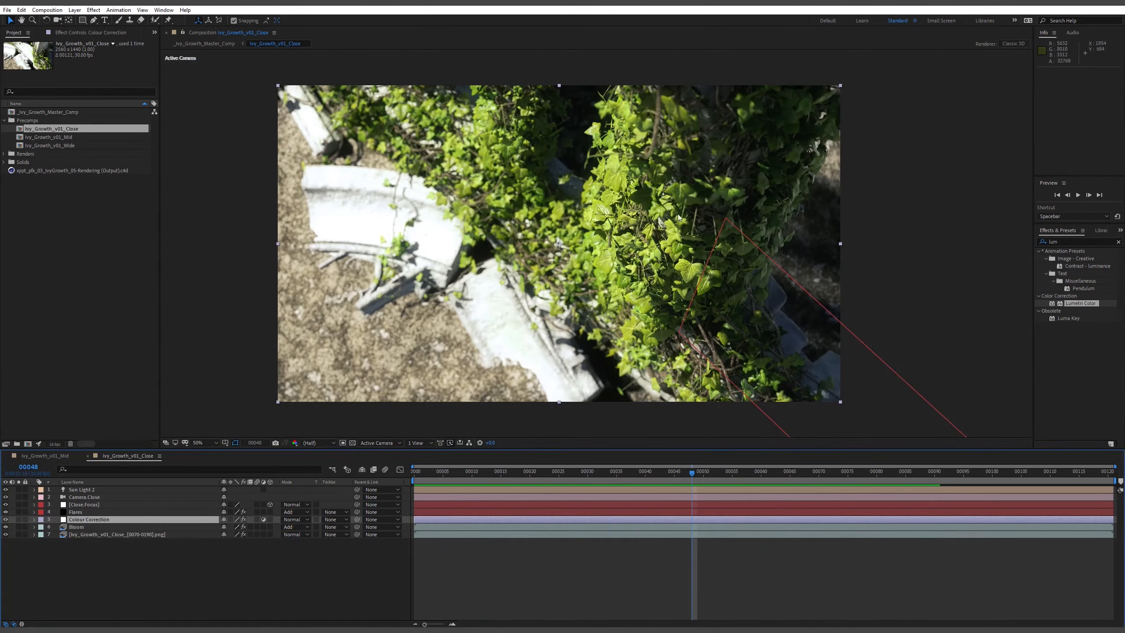
{"action": "left_click_drag", "start_coordinate": [794, 473], "coordinate": [929, 482]}
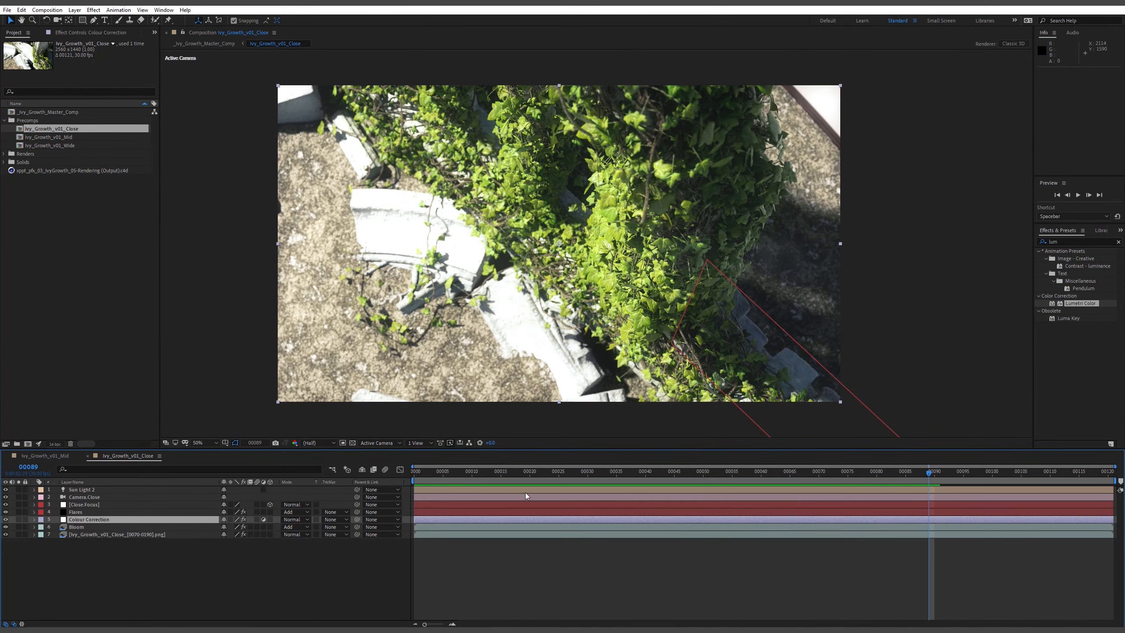
Toggle the visibility of the Colour Correction and Bloom layers off and on to compare the close shot at frame 89
{"action": "left_click", "coordinate": [5, 519]}
{"action": "left_click", "coordinate": [5, 519]}
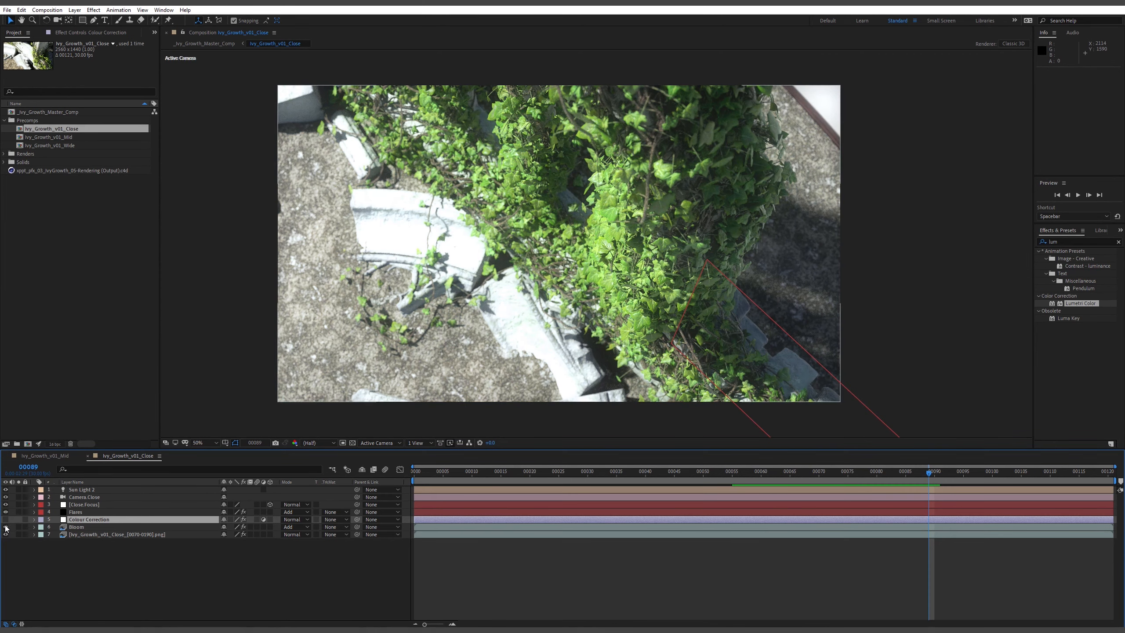
{"action": "left_click", "coordinate": [5, 521]}
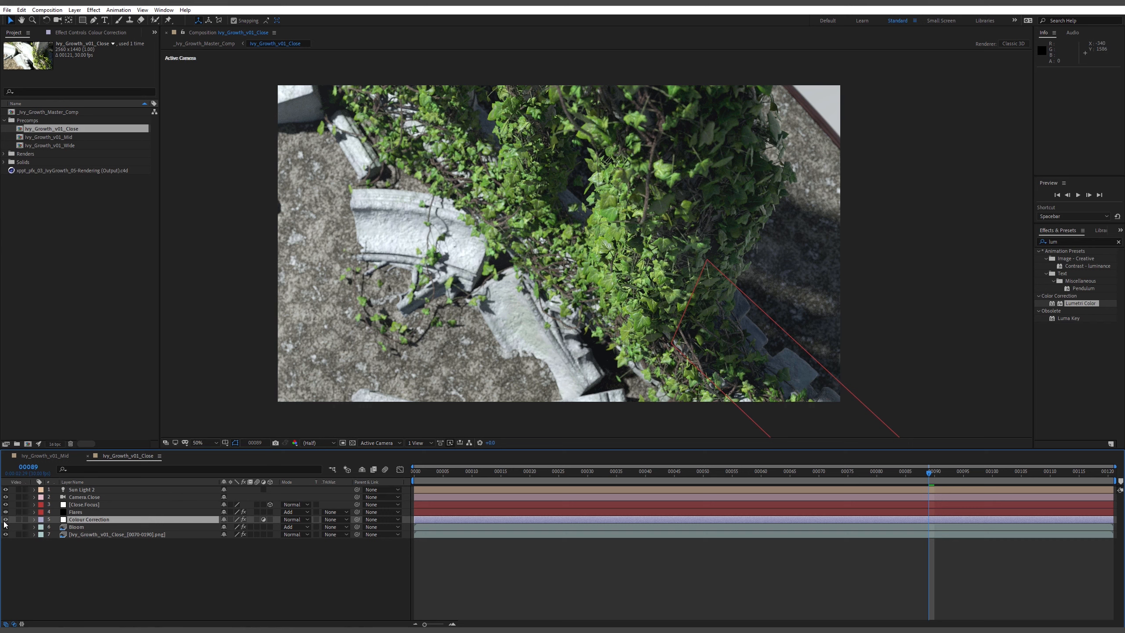
{"action": "left_click", "coordinate": [5, 519]}
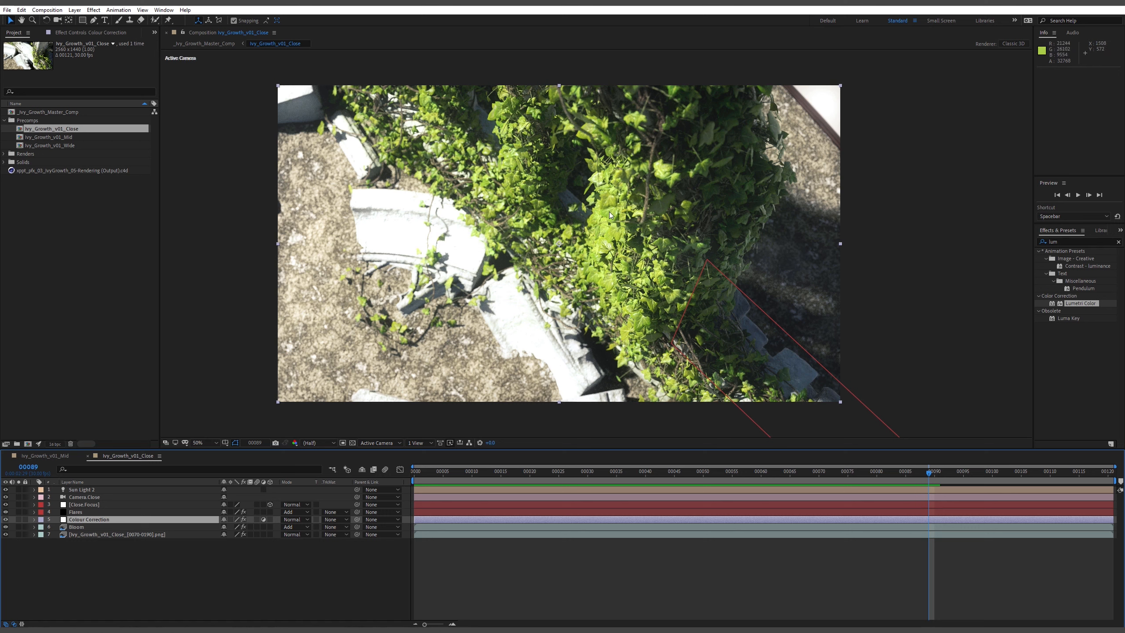
Add the Cryptomatte EXR sequence from the Close renders folder to the close shot composition above all other layers
{"action": "left_click", "coordinate": [5, 154]}
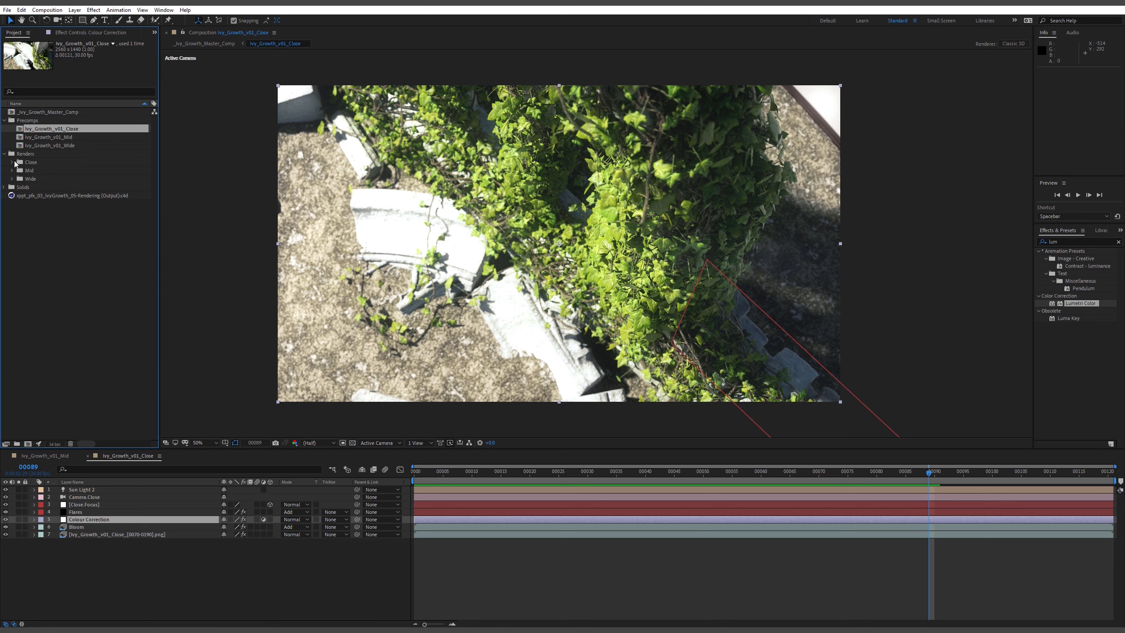
{"action": "left_click", "coordinate": [12, 162]}
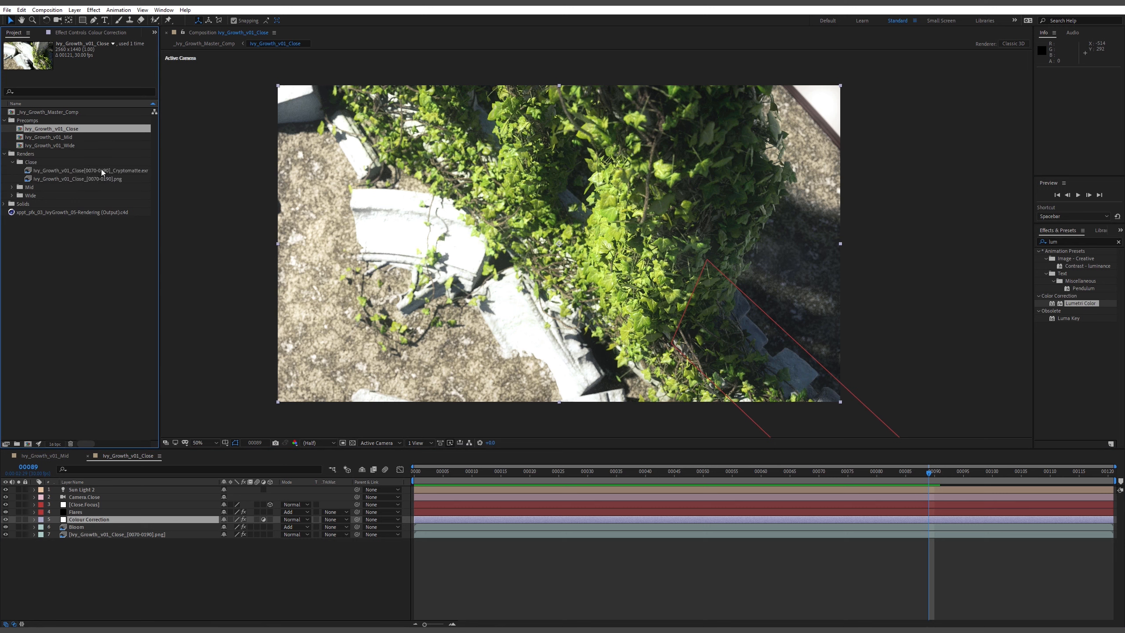
{"action": "left_click_drag", "start_coordinate": [102, 172], "coordinate": [151, 487]}
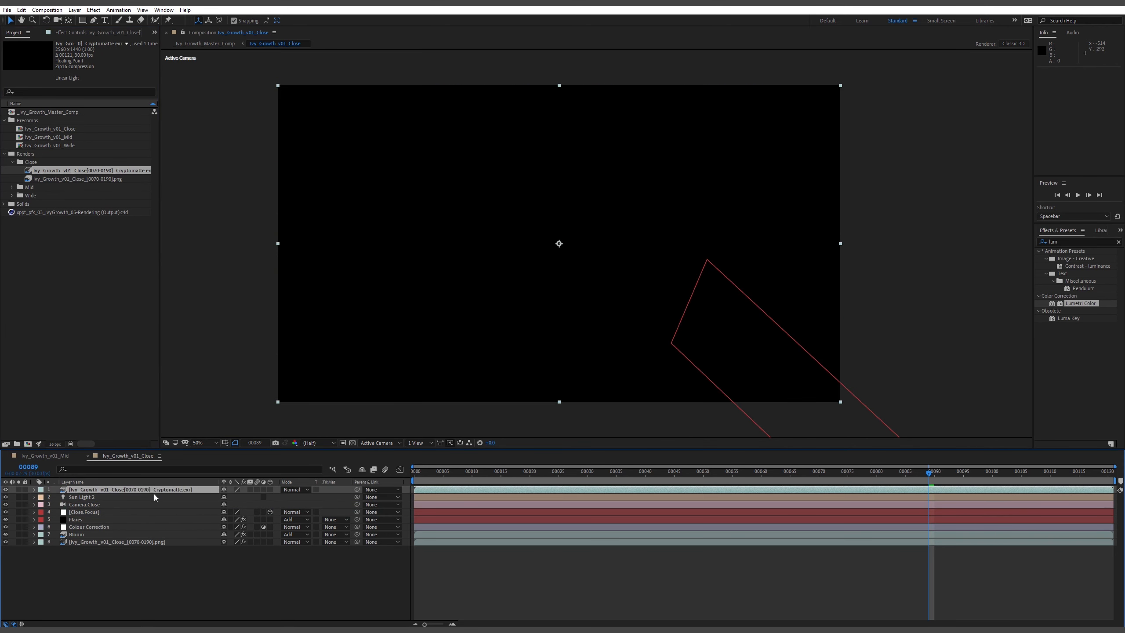
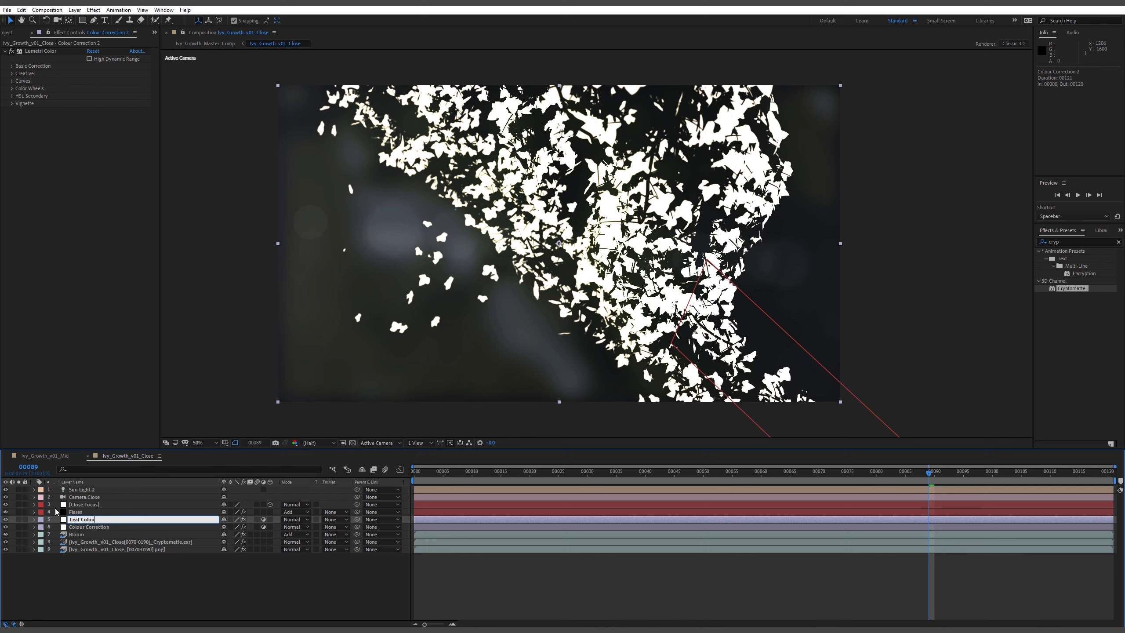
Finish renaming the duplicated adjustment layer as Leaf Colour Correction and move it directly below the Cryptomatte layer
{"action": "type", "text": "rection"}
{"action": "key", "text": "Return"}
{"action": "left_click_drag", "start_coordinate": [116, 519], "coordinate": [106, 545]}
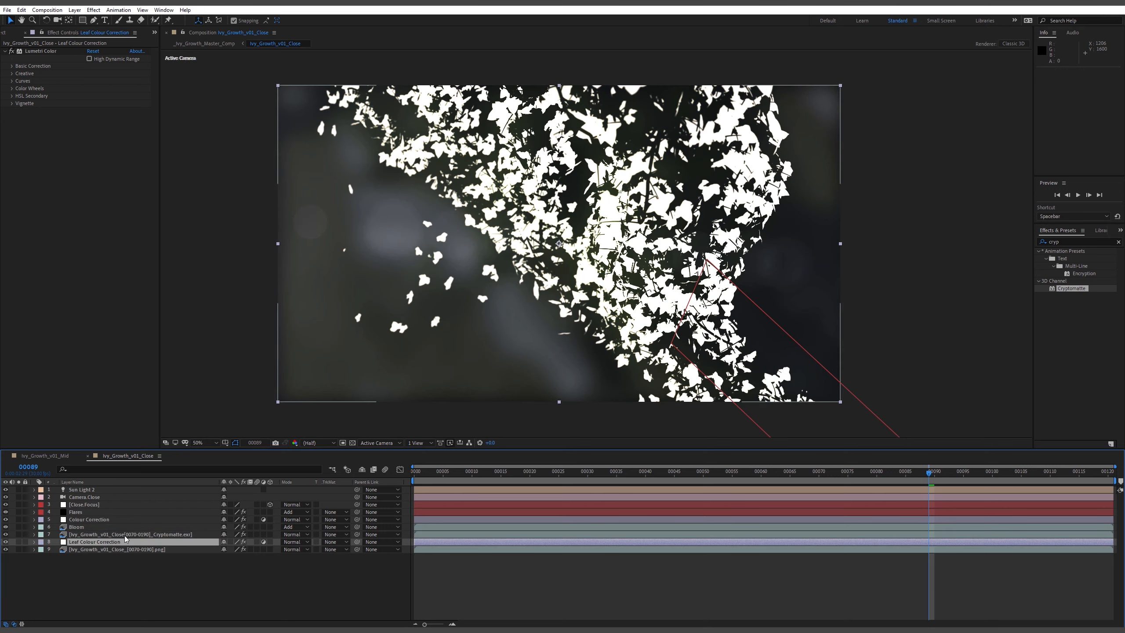
Rename the Cryptomatte EXR layer as Cryptomatte_Leaf_ID
{"action": "left_click", "coordinate": [127, 534]}
{"action": "right_click", "coordinate": [150, 538]}
{"action": "left_click", "coordinate": [172, 526]}
{"action": "type", "text": "Cr"}
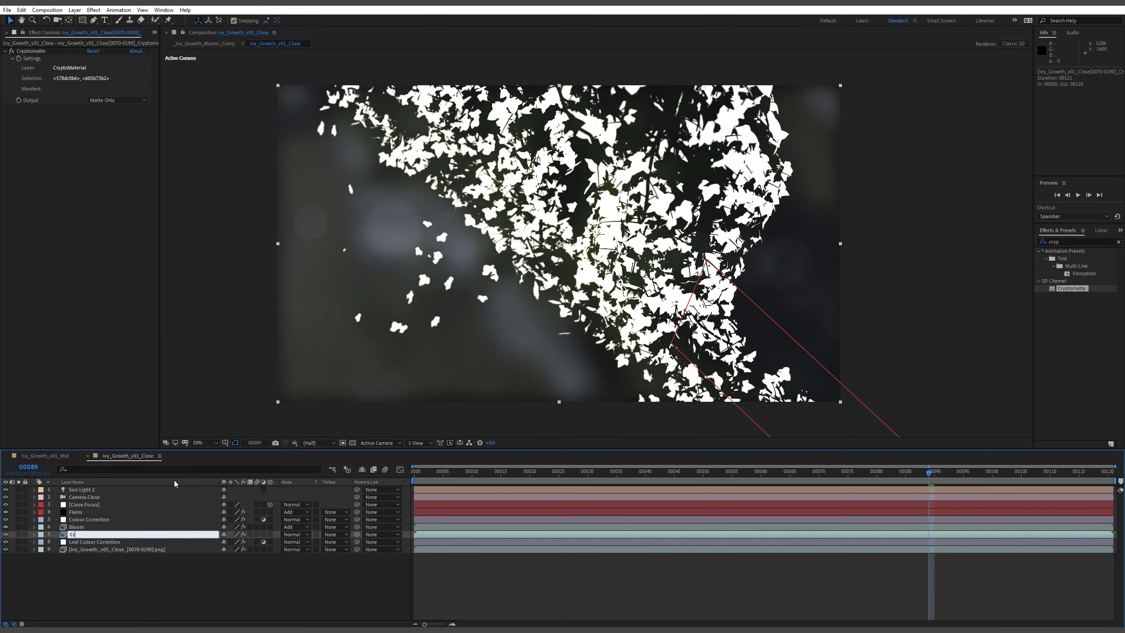
{"action": "type", "text": "yptomatte_Leaf"}
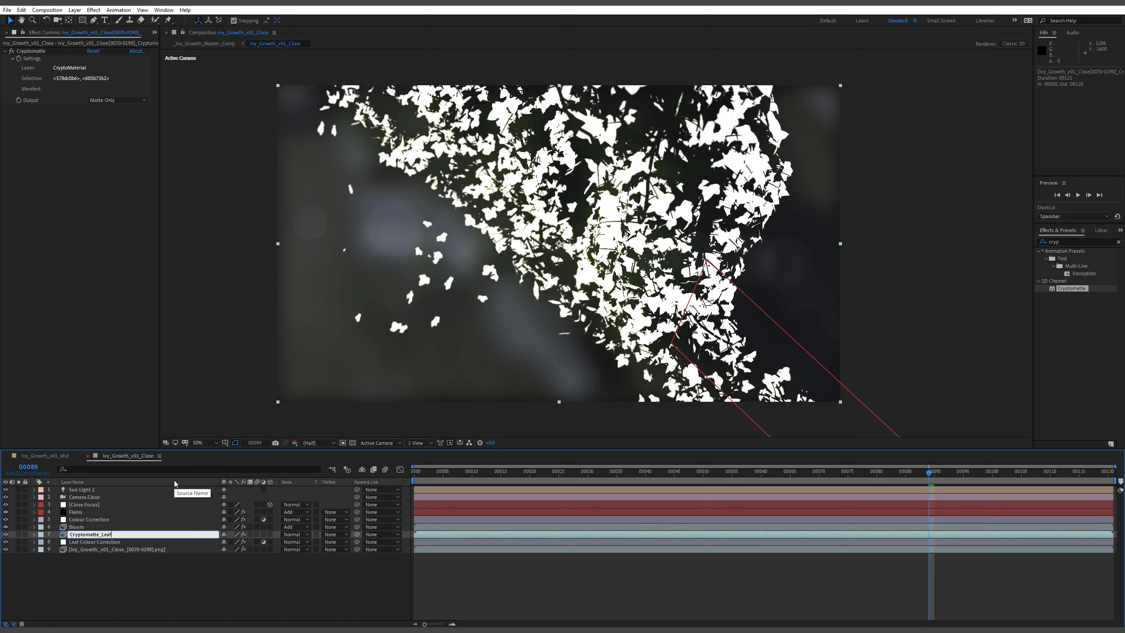
{"action": "type", "text": "_ID"}
{"action": "key", "text": "Return"}
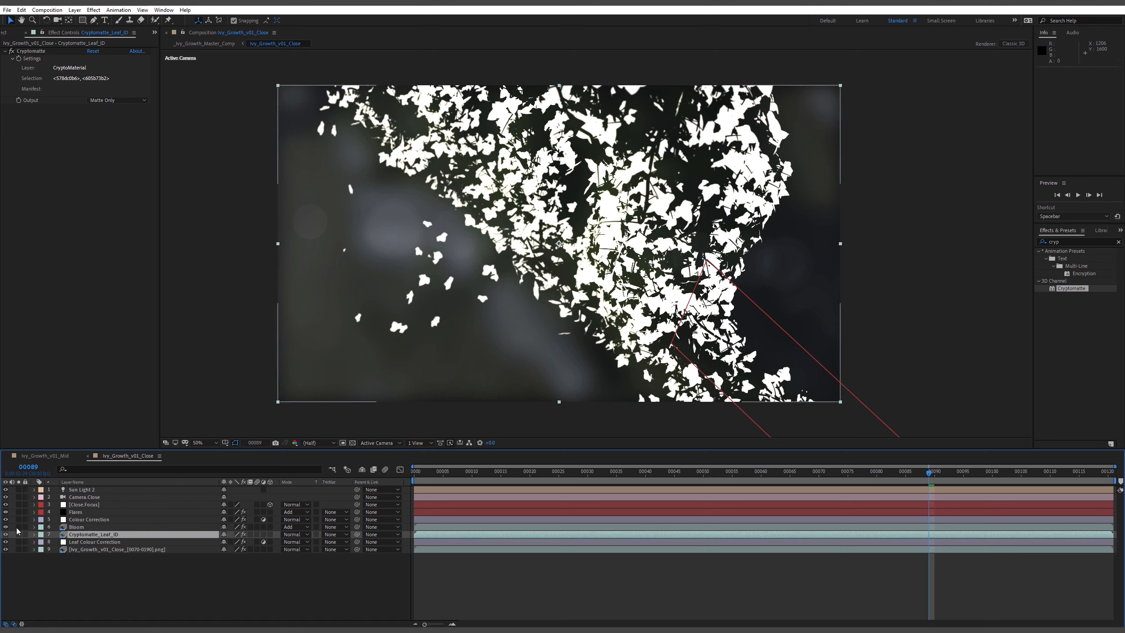
Hide the Cryptomatte_Leaf_ID layer and set it as the luma track matte of Leaf Colour Correction
{"action": "left_click", "coordinate": [5, 533]}
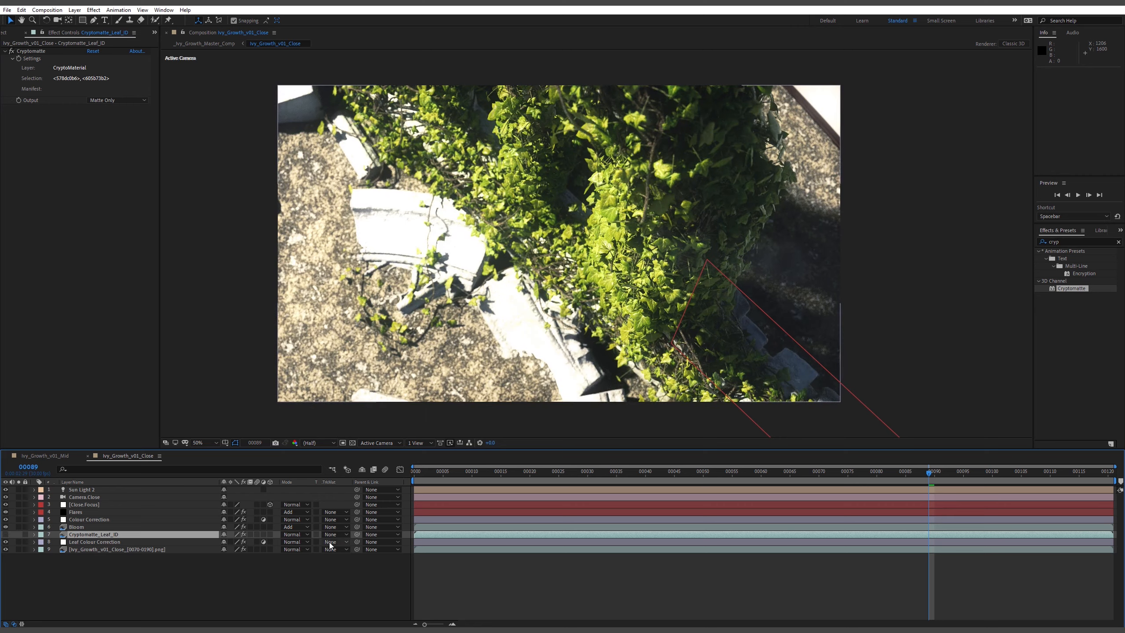
{"action": "left_click", "coordinate": [165, 542]}
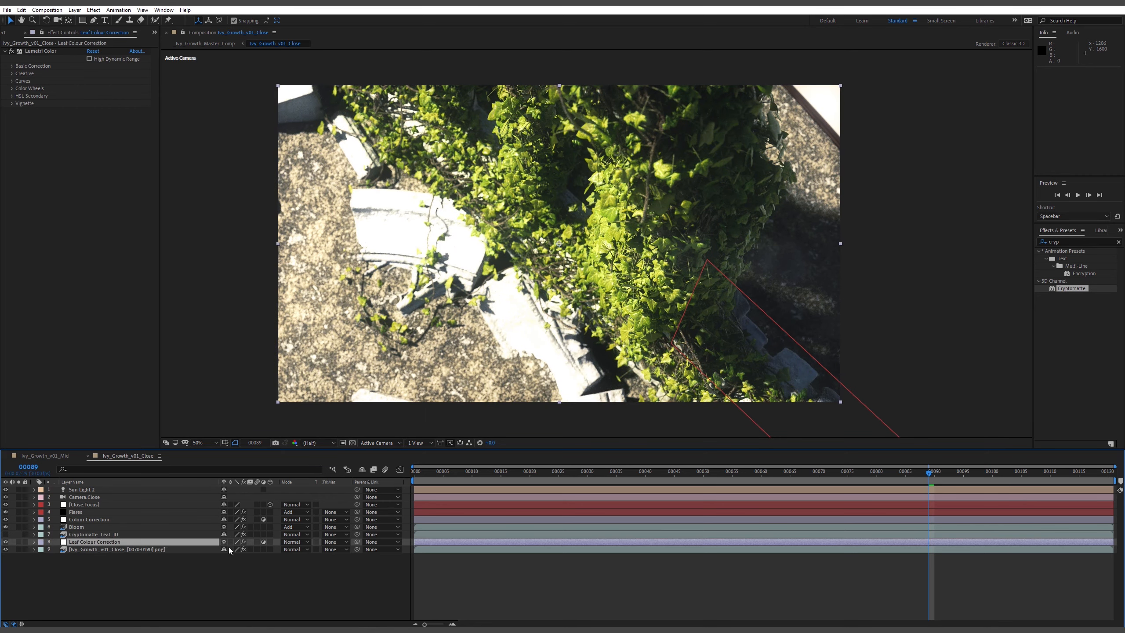
{"action": "left_click", "coordinate": [332, 541]}
{"action": "left_click", "coordinate": [354, 590]}
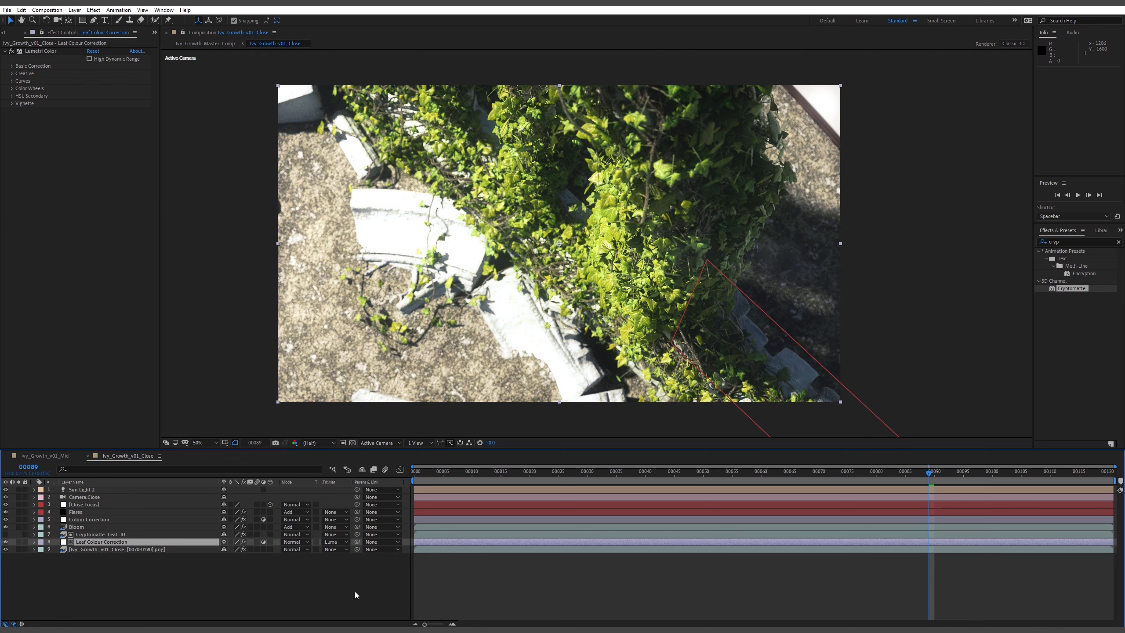
Lower the Lumetri Basic Correction temperature on Leaf Colour Correction strongly to cool the leaves
{"action": "key", "text": "e"}
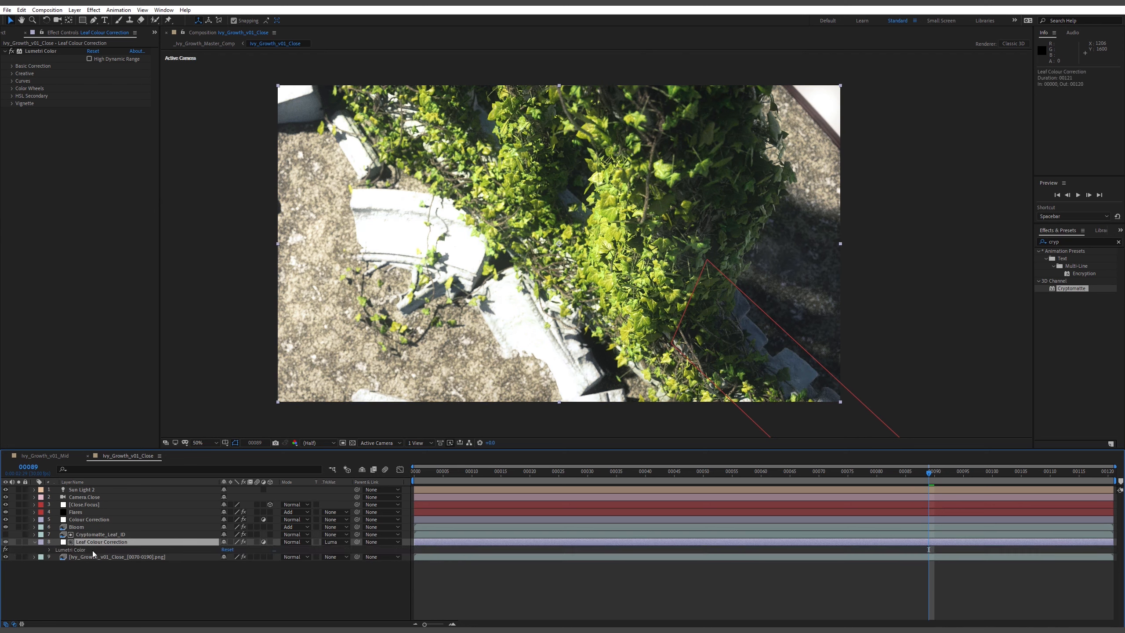
{"action": "left_click", "coordinate": [100, 549]}
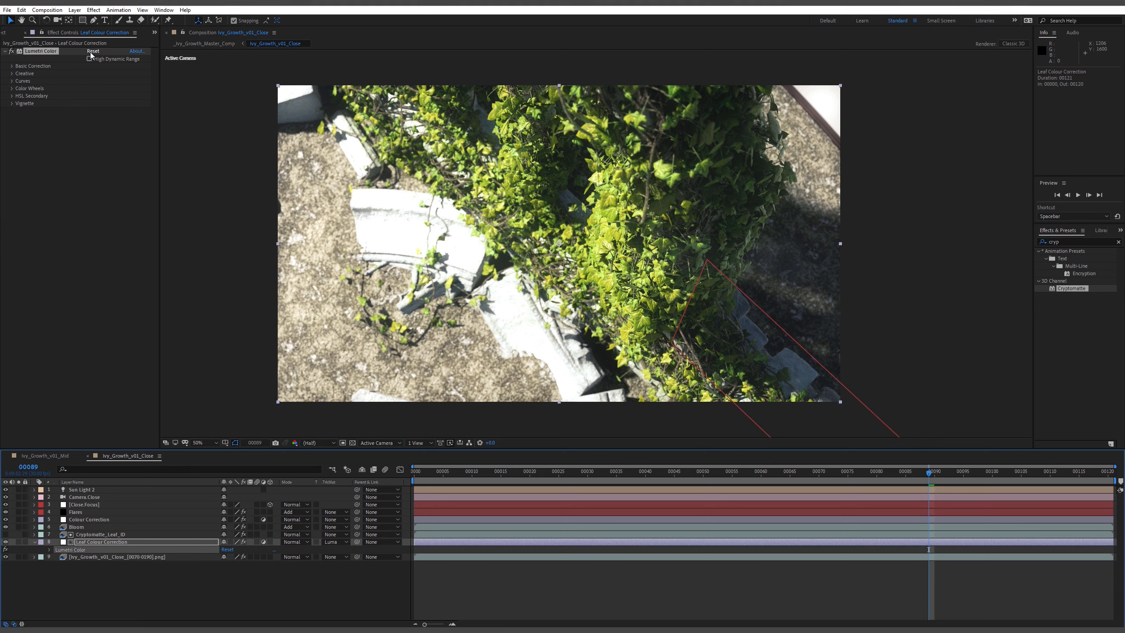
{"action": "left_click", "coordinate": [21, 91]}
{"action": "left_click", "coordinate": [12, 73]}
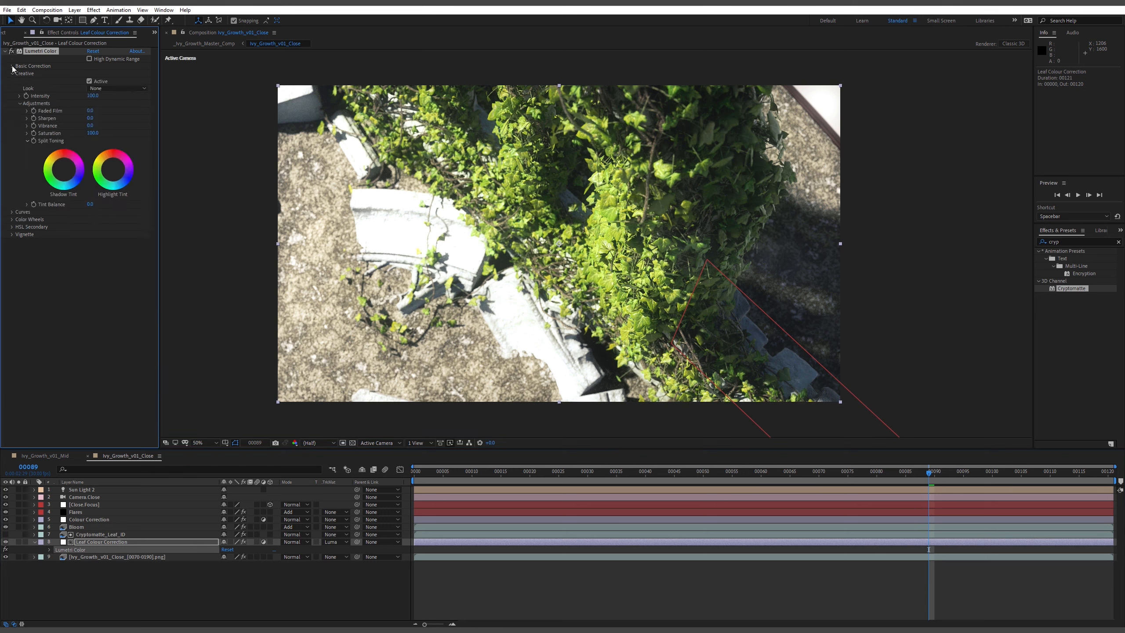
{"action": "left_click", "coordinate": [12, 66]}
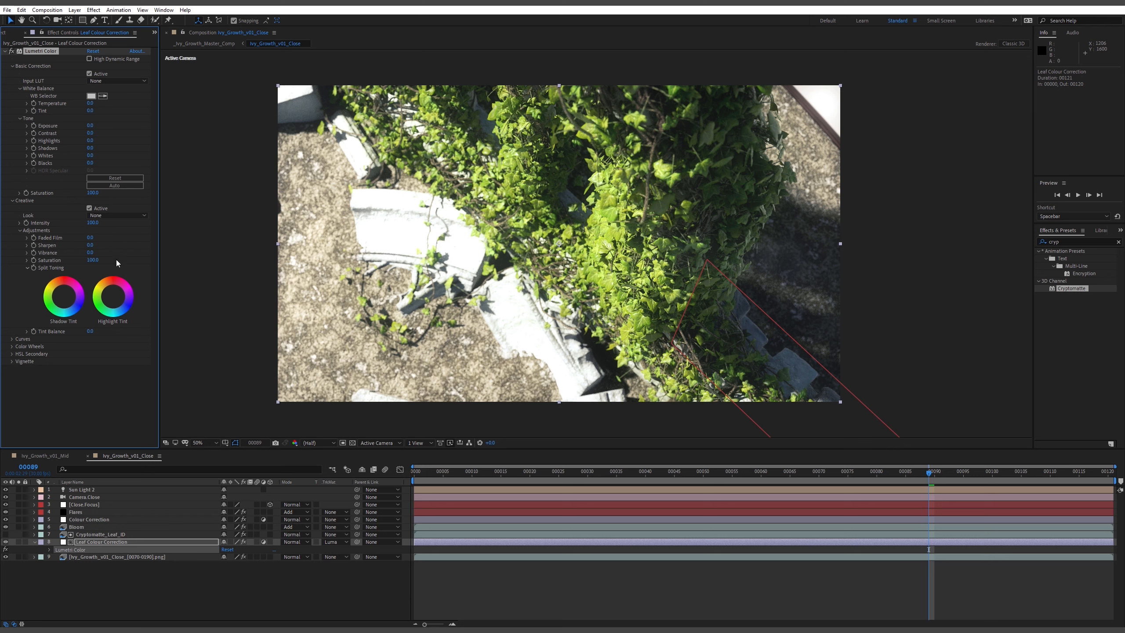
{"action": "left_click", "coordinate": [12, 200]}
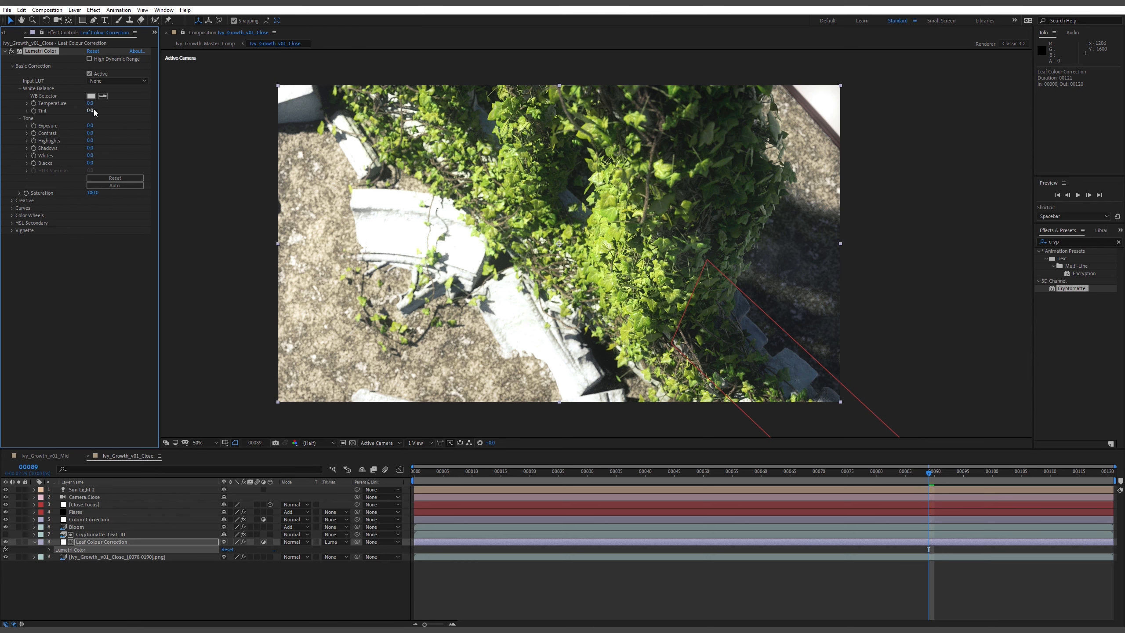
{"action": "left_click_drag", "start_coordinate": [91, 103], "coordinate": [115, 106]}
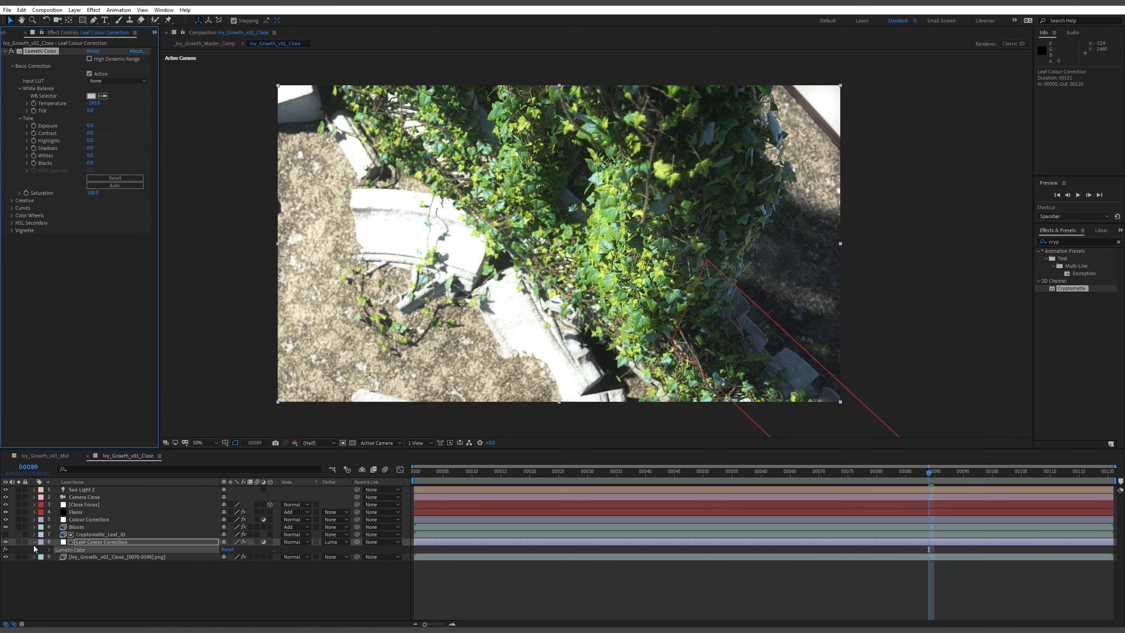
Toggle the visibility of Leaf Colour Correction off and on to compare the leaves at frame 89
{"action": "left_click", "coordinate": [4, 542]}
{"action": "left_click", "coordinate": [5, 542]}
{"action": "left_click", "coordinate": [4, 542]}
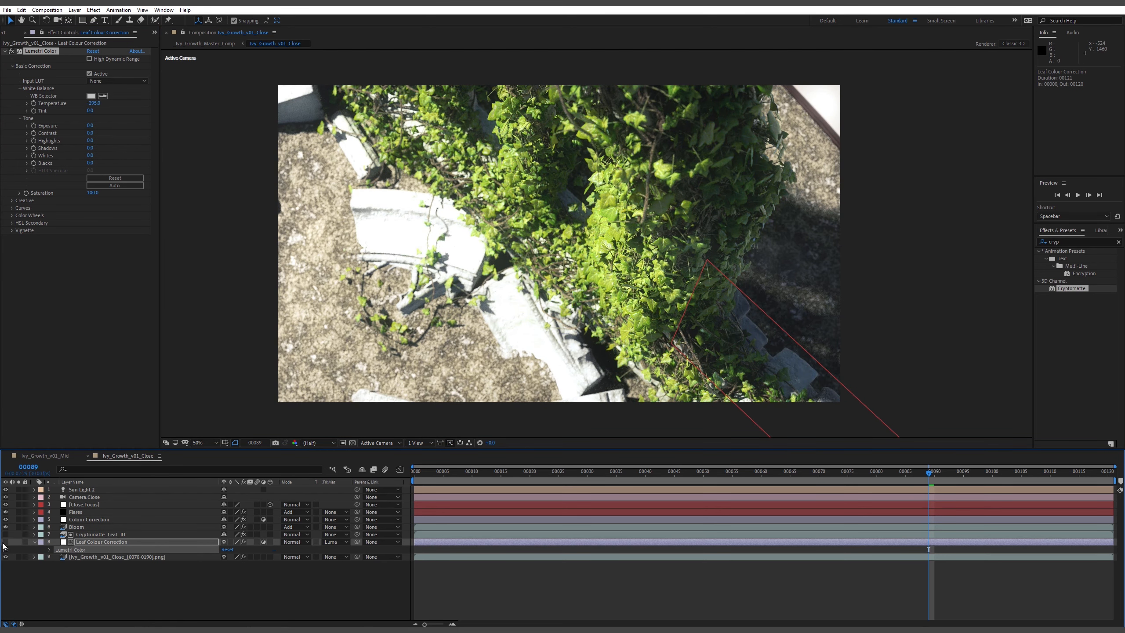
{"action": "left_click", "coordinate": [4, 542]}
{"action": "left_click", "coordinate": [28, 581]}
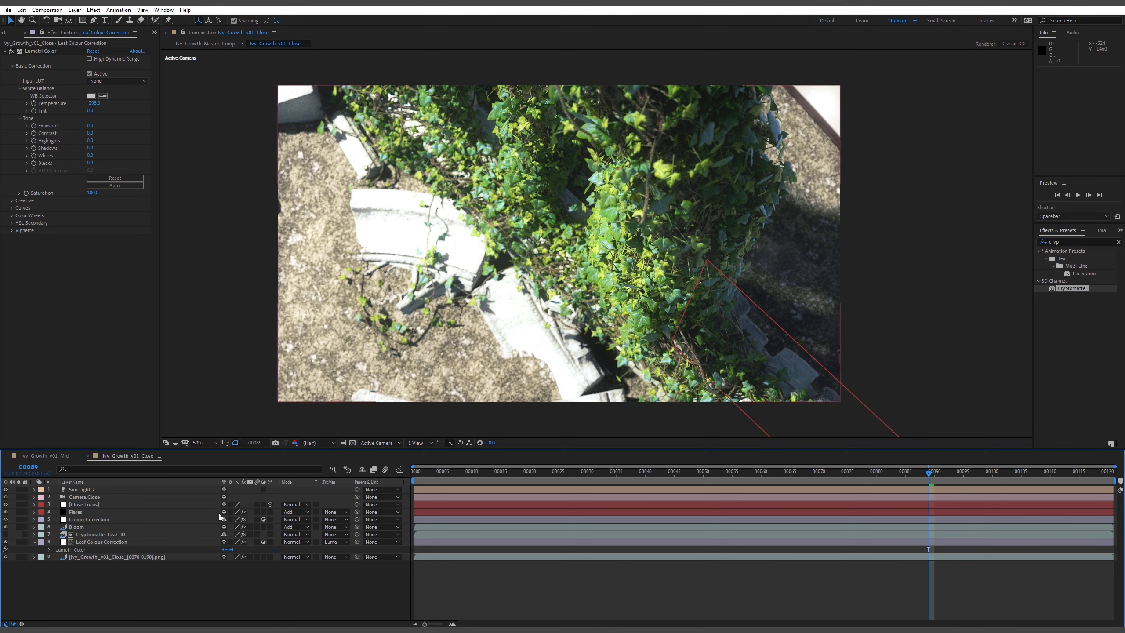
Show the Cryptomatte_Leaf_ID matte briefly to inspect the leaf mask, hide it again and collapse the Leaf Colour Correction properties
{"action": "left_click", "coordinate": [100, 534]}
{"action": "left_click", "coordinate": [6, 535]}
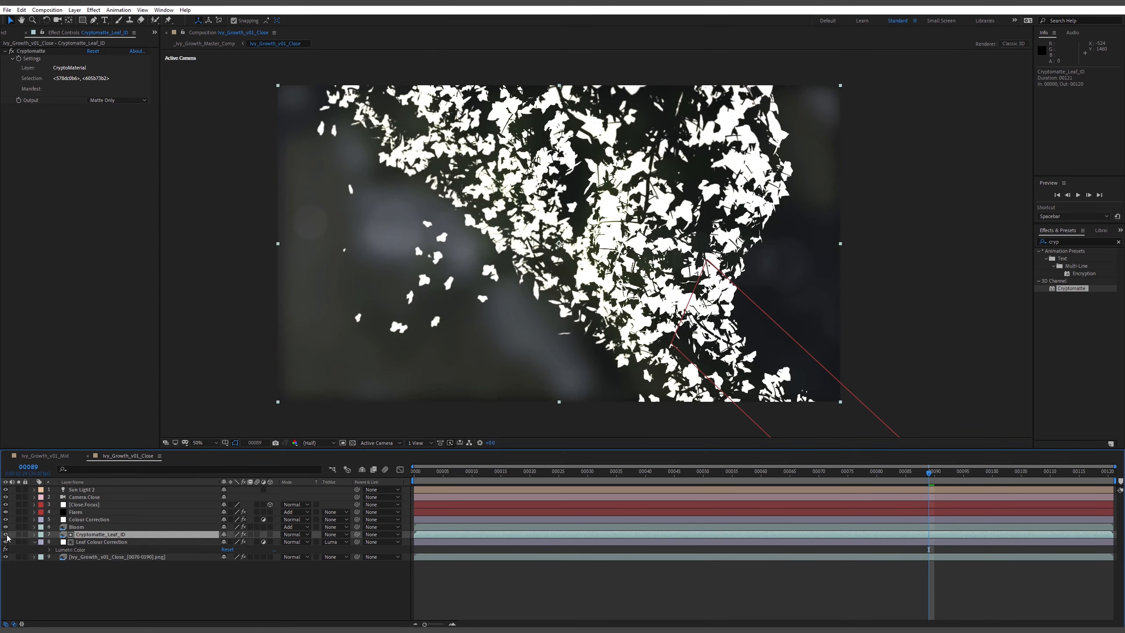
{"action": "left_click", "coordinate": [5, 534]}
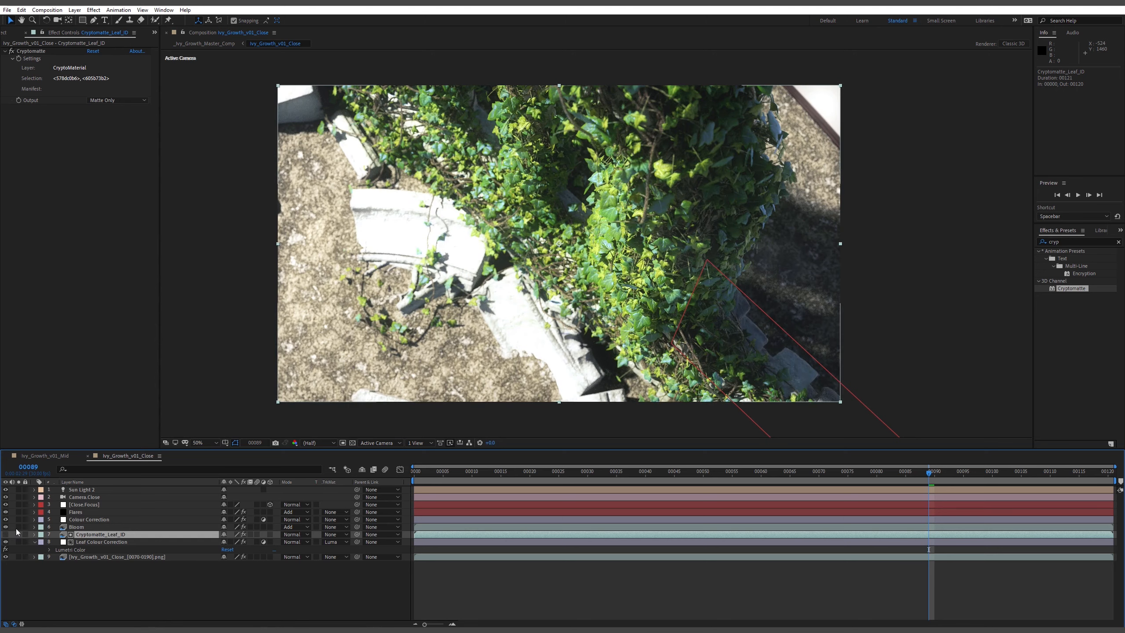
{"action": "left_click", "coordinate": [35, 541]}
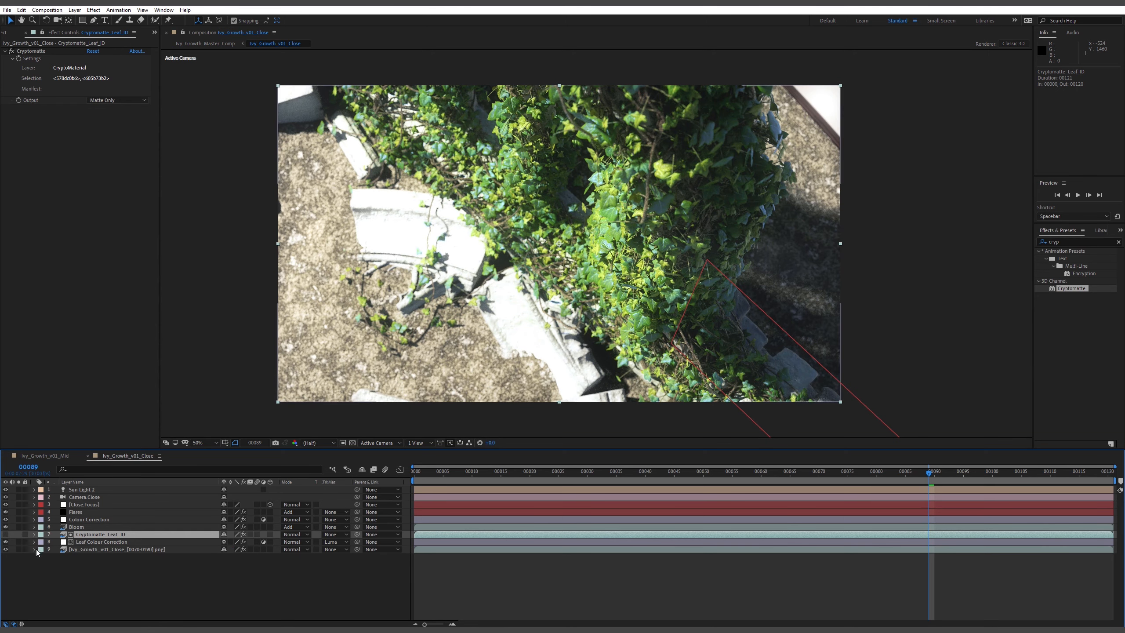
{"action": "left_click", "coordinate": [52, 569]}
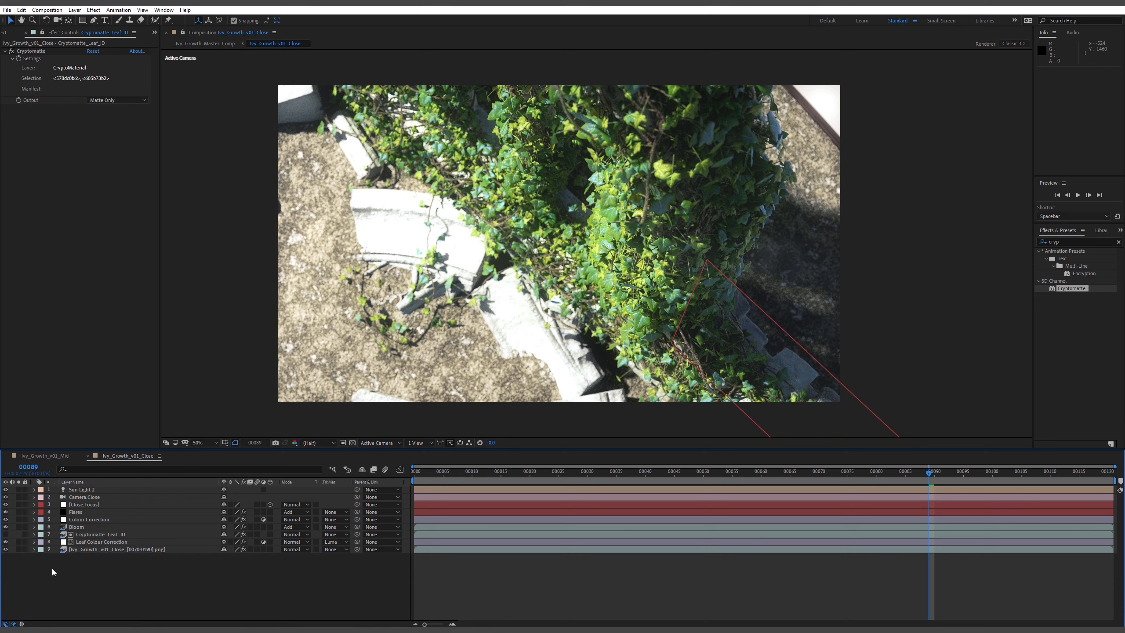
Inspect the cooler leaf correction at frames 108, 31 and 56
{"action": "left_click", "coordinate": [102, 541]}
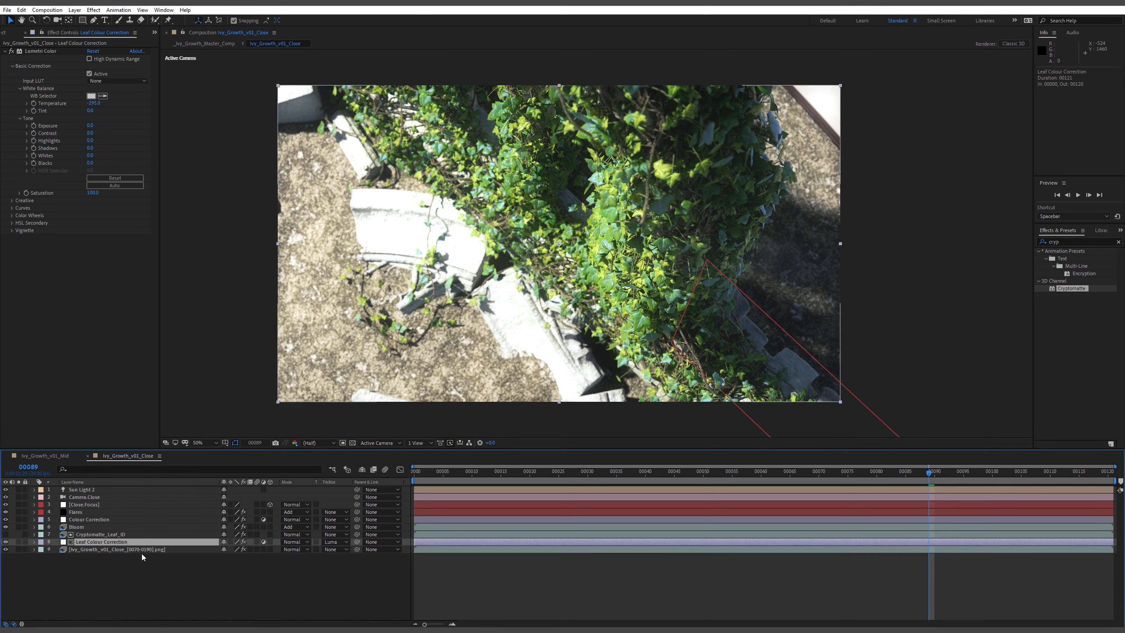
{"action": "left_click_drag", "start_coordinate": [921, 468], "coordinate": [1041, 474]}
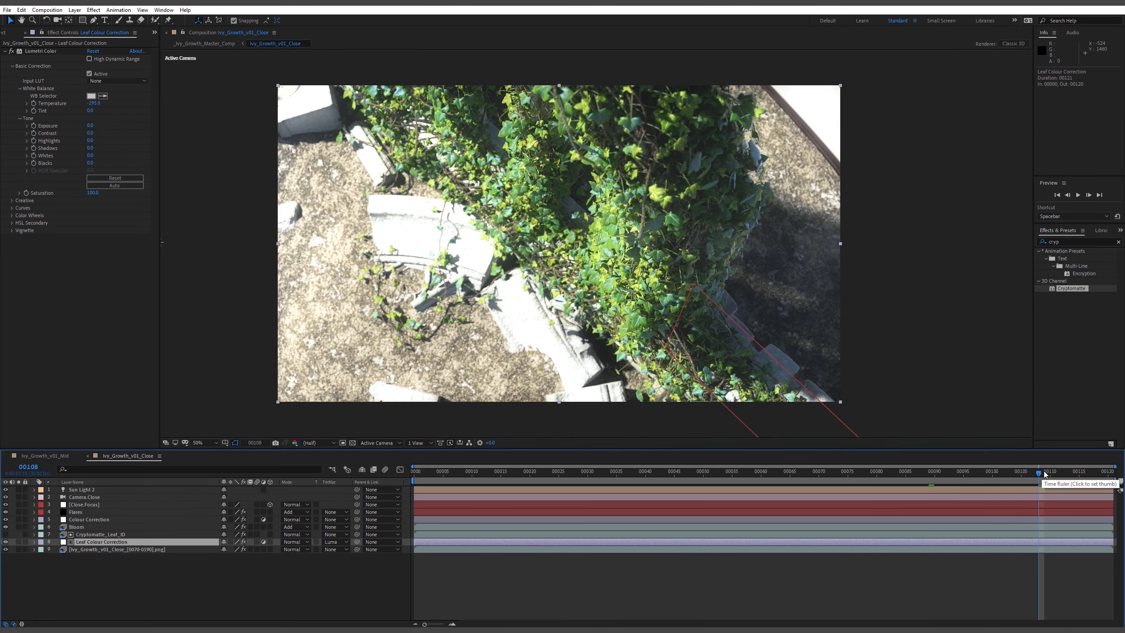
{"action": "left_click", "coordinate": [596, 474]}
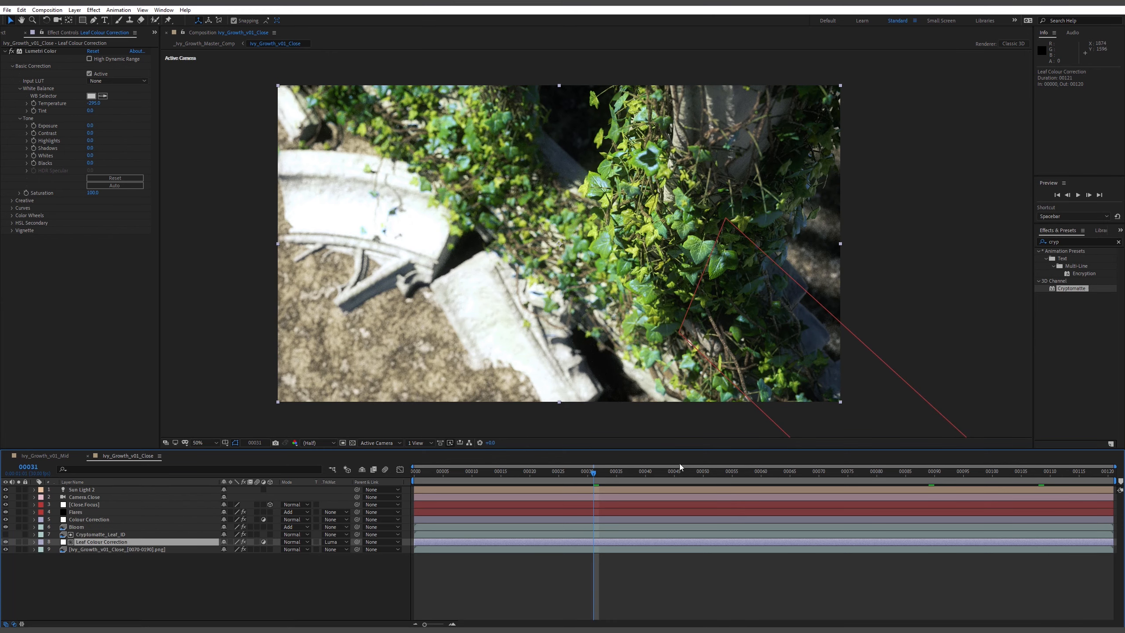
{"action": "left_click_drag", "start_coordinate": [732, 472], "coordinate": [738, 473]}
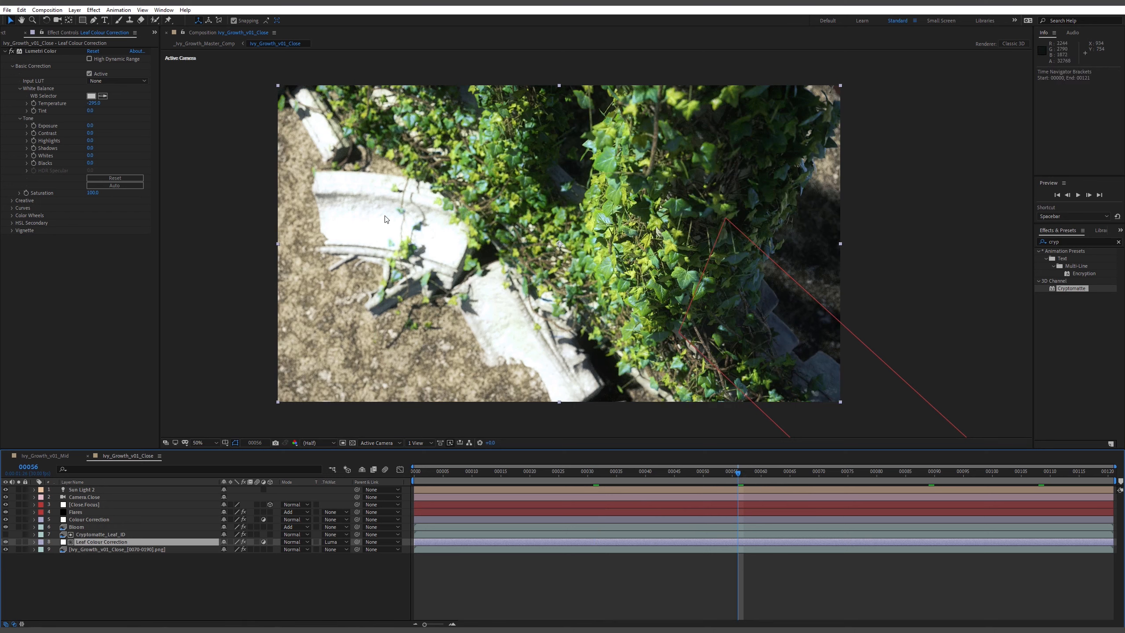
Raise the leaf correction's temperature slightly to soften the blue cast, and go to frame 78
{"action": "key", "text": "Return"}
{"action": "left_click_drag", "start_coordinate": [83, 102], "coordinate": [116, 106]}
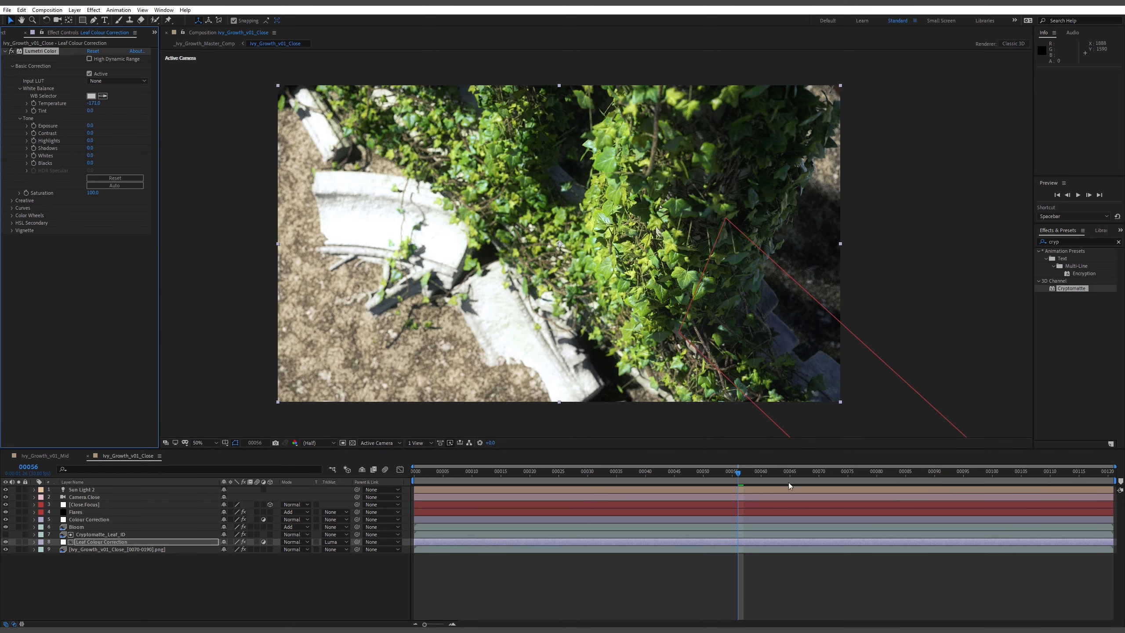
{"action": "left_click", "coordinate": [866, 472]}
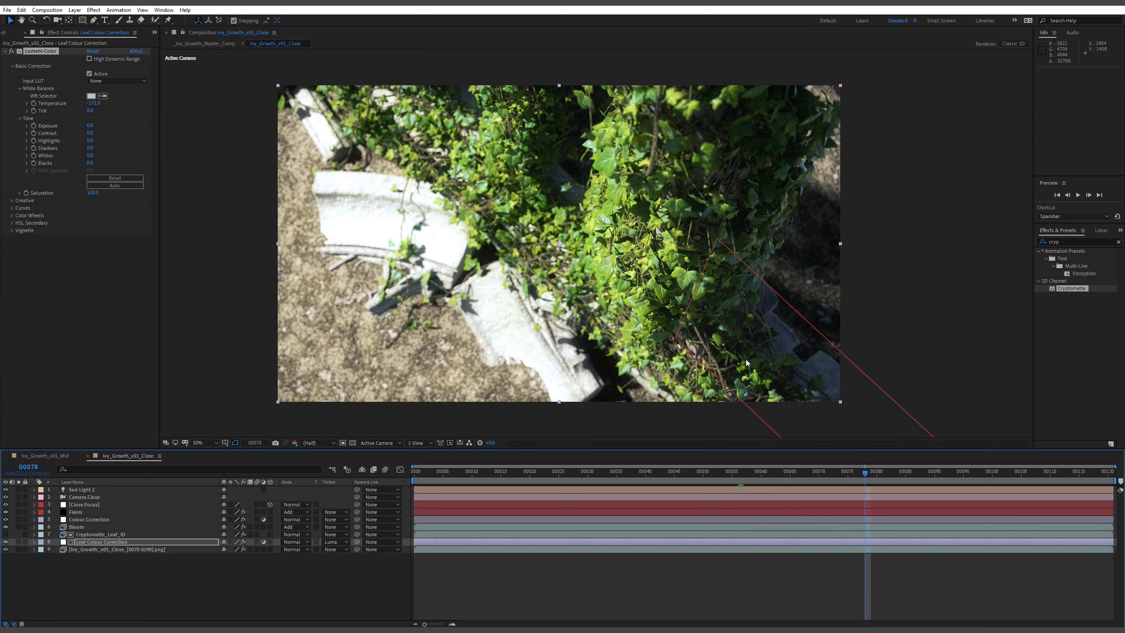
Try exposure values such as 7 and -7 on the leaf correction, and reset exposure to 0
{"action": "left_click_drag", "start_coordinate": [90, 126], "coordinate": [115, 126]}
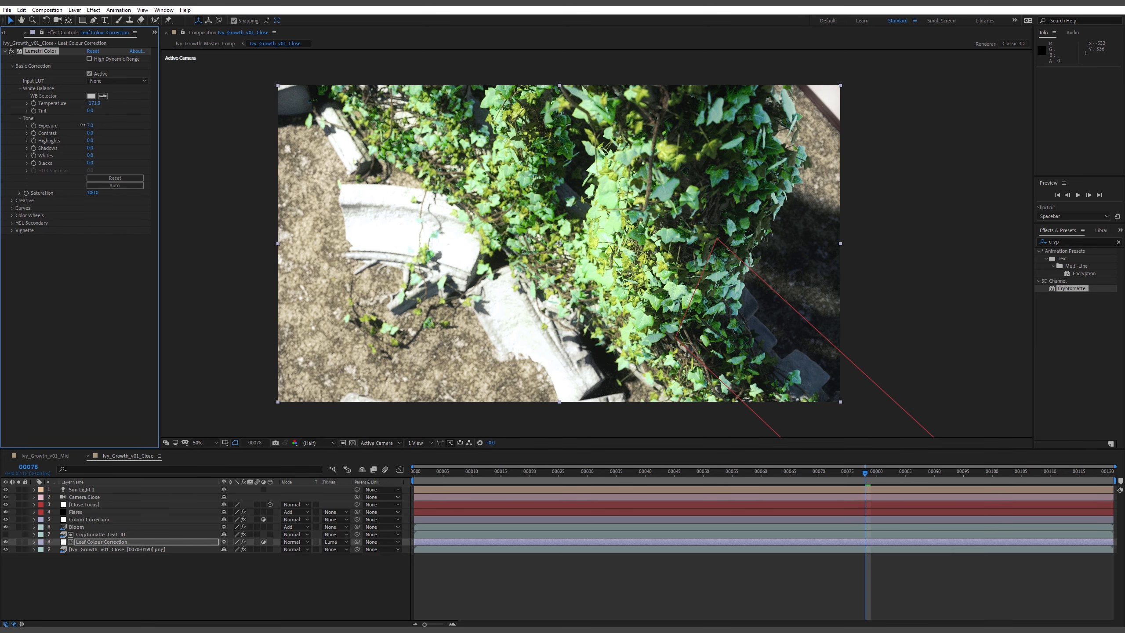
{"action": "left_click_drag", "start_coordinate": [82, 126], "coordinate": [77, 141]}
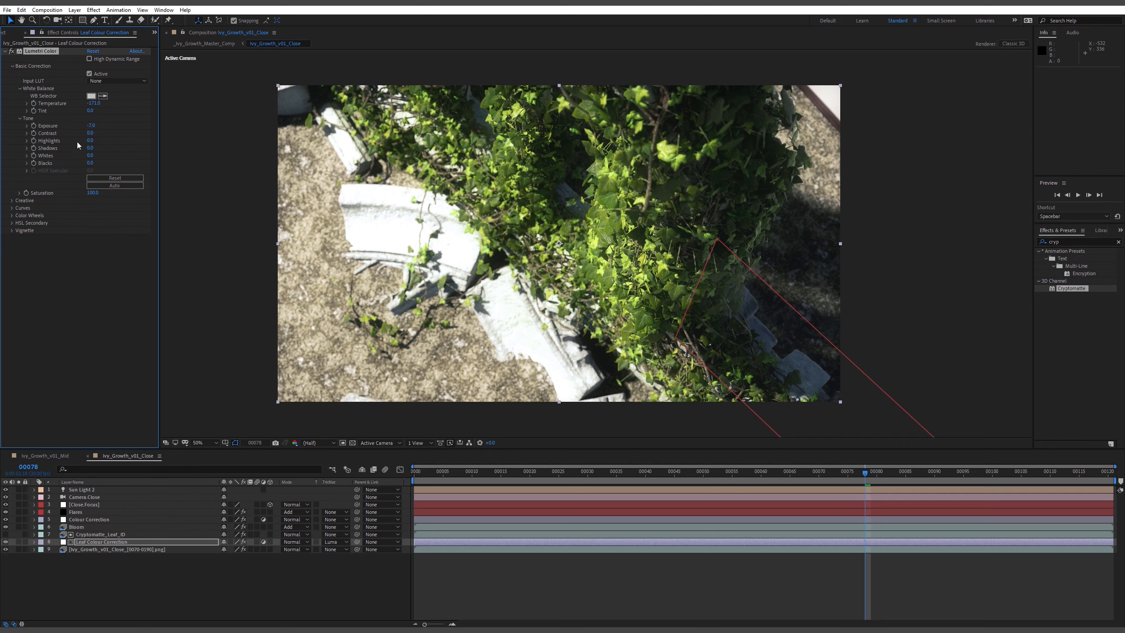
{"action": "left_click", "coordinate": [91, 126]}
{"action": "type", "text": "0"}
{"action": "key", "text": "Return"}
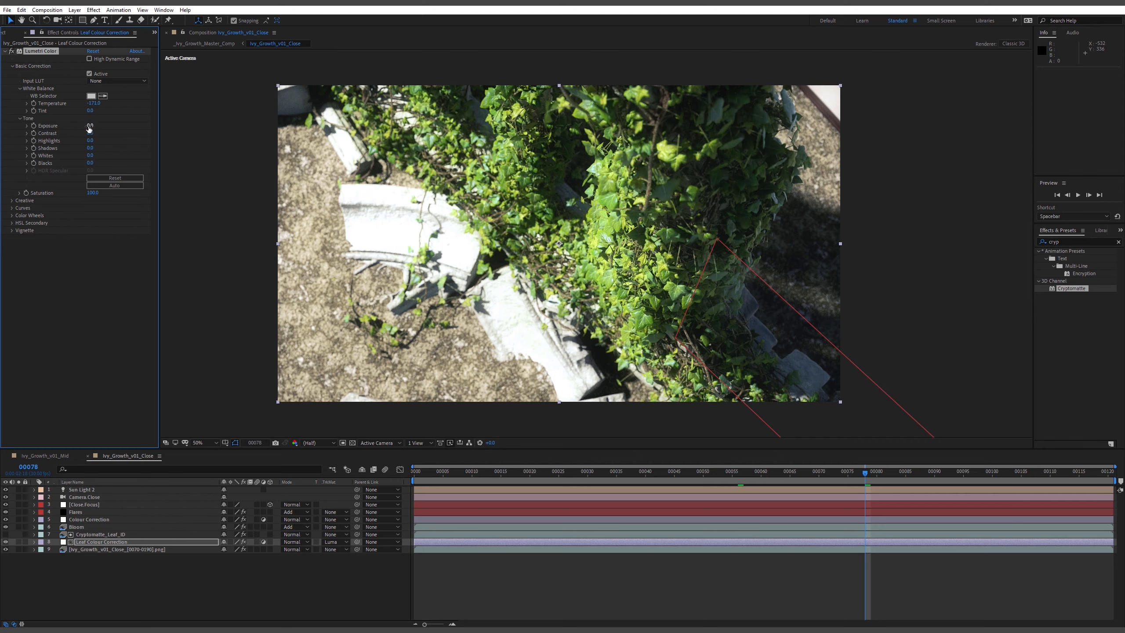
{"action": "left_click_drag", "start_coordinate": [89, 125], "coordinate": [74, 124]}
{"action": "left_click", "coordinate": [91, 125]}
{"action": "type", "text": "0"}
{"action": "key", "text": "Return"}
Try strong positive and negative tint values on the leaf correction, and reset tint to 0
{"action": "left_click_drag", "start_coordinate": [90, 110], "coordinate": [73, 109]}
{"action": "left_click_drag", "start_coordinate": [142, 110], "coordinate": [270, 116]}
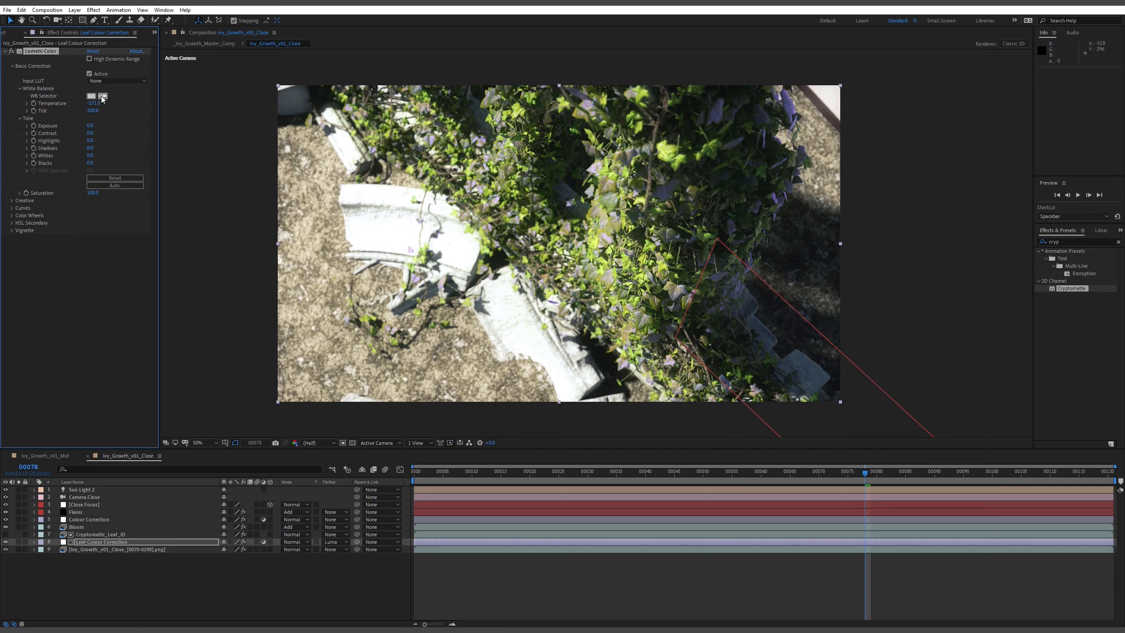
{"action": "left_click_drag", "start_coordinate": [85, 111], "coordinate": [1, 114]}
{"action": "left_click_drag", "start_coordinate": [92, 111], "coordinate": [1, 126]}
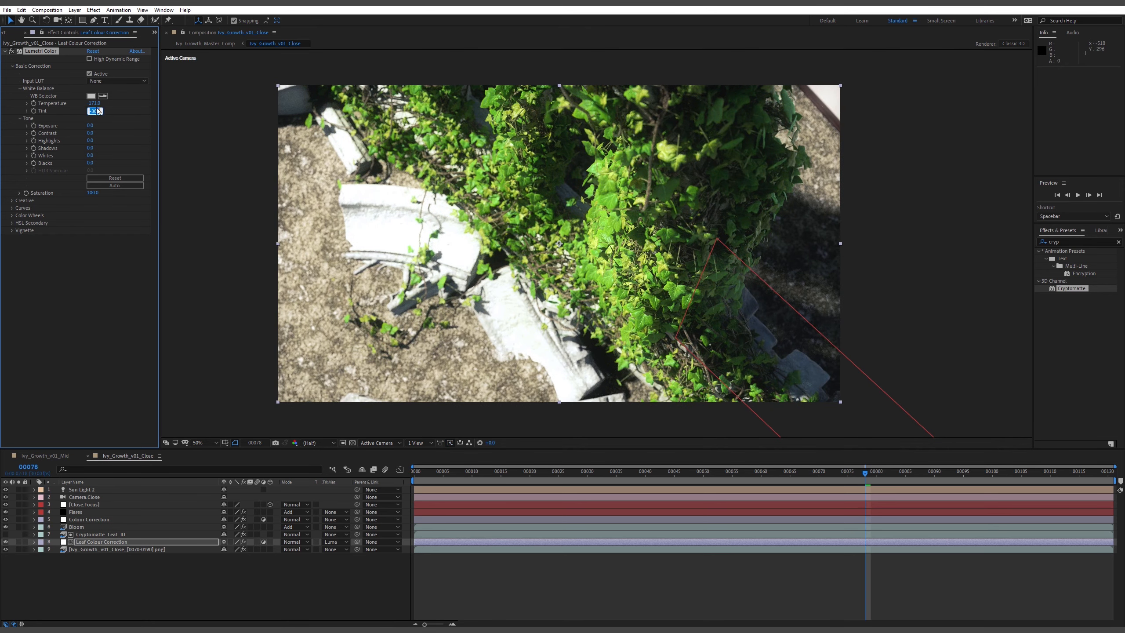
{"action": "type", "text": "0"}
{"action": "key", "text": "Return"}
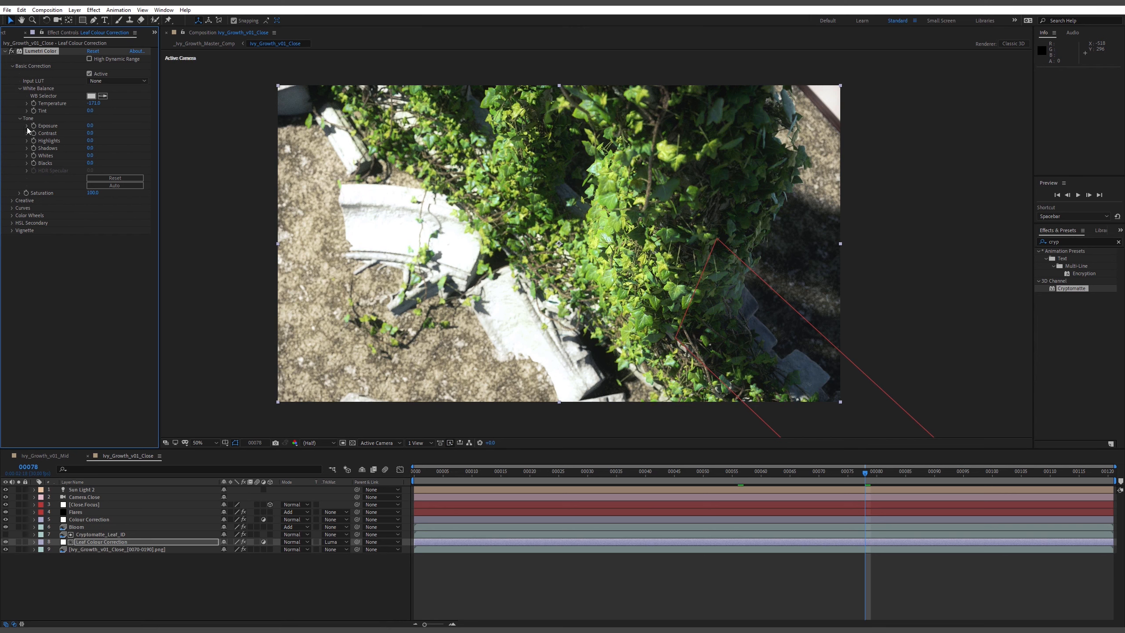
{"action": "left_click", "coordinate": [11, 200]}
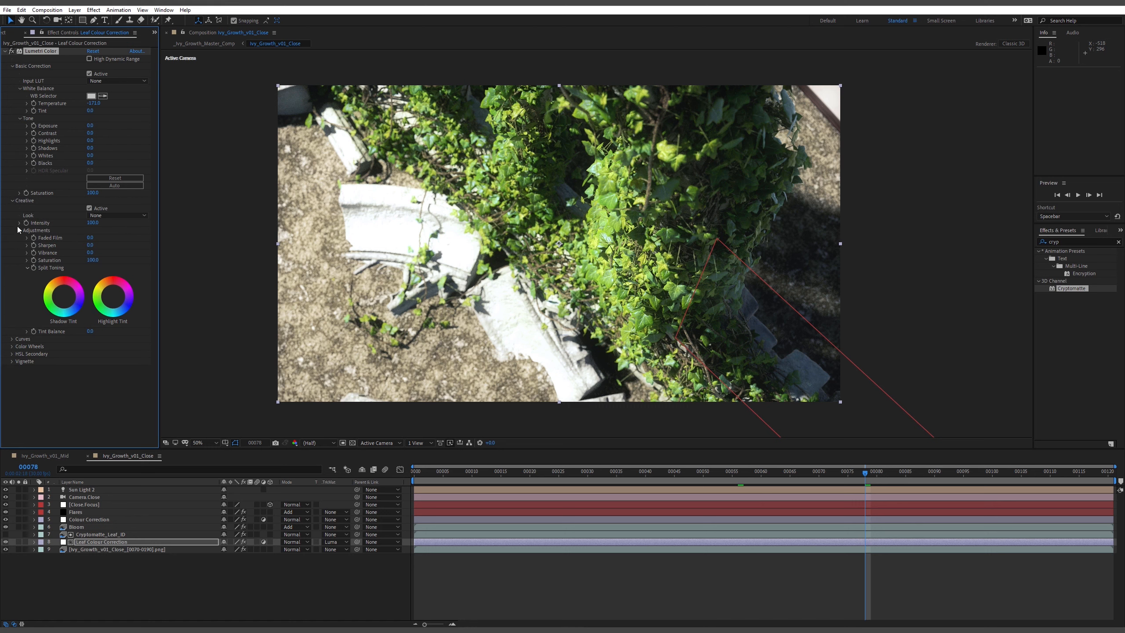
{"action": "left_click", "coordinate": [11, 201]}
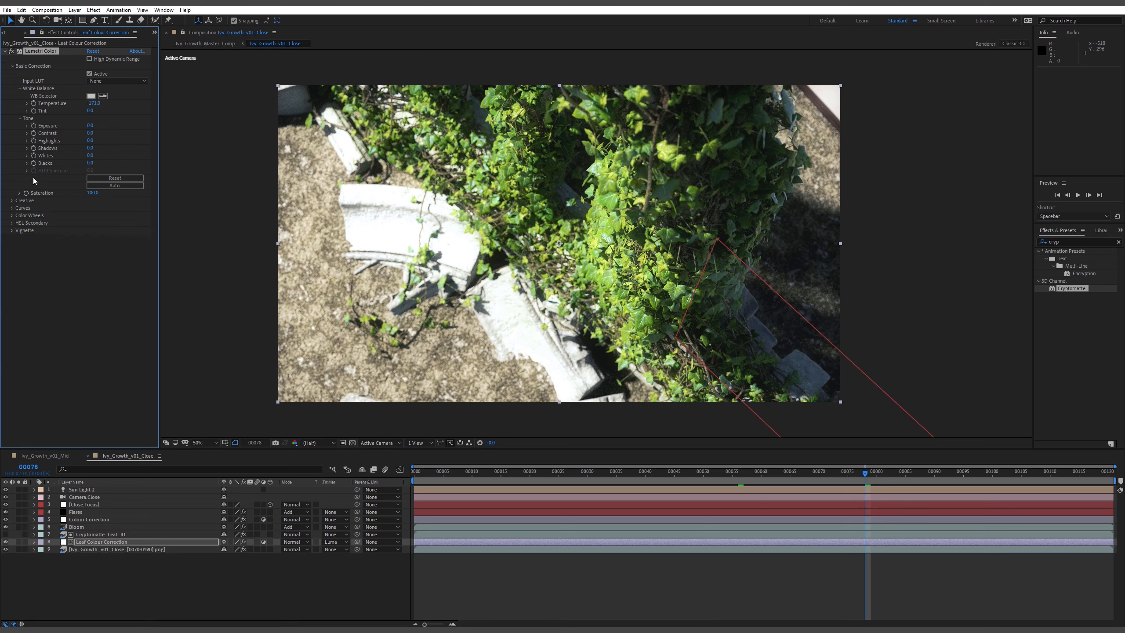
{"action": "left_click", "coordinate": [11, 230]}
{"action": "left_click", "coordinate": [12, 231]}
Lower the leaf correction's temperature slightly and preview the close shot from frame 0
{"action": "left_click_drag", "start_coordinate": [92, 102], "coordinate": [71, 104]}
{"action": "left_click", "coordinate": [546, 475]}
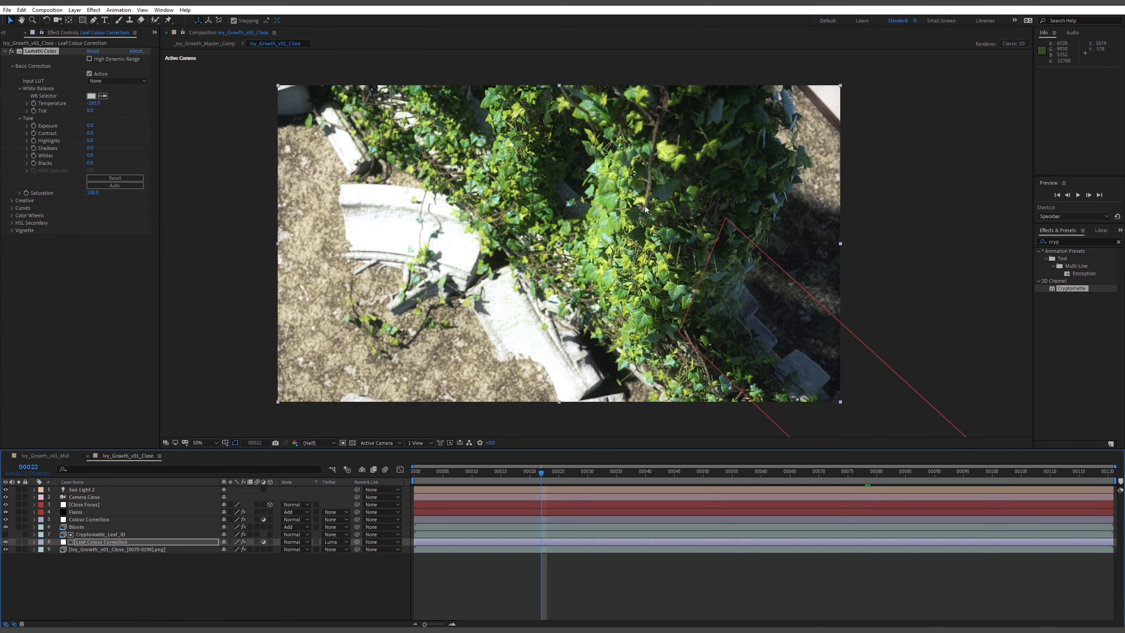
{"action": "left_click_drag", "start_coordinate": [516, 472], "coordinate": [429, 492]}
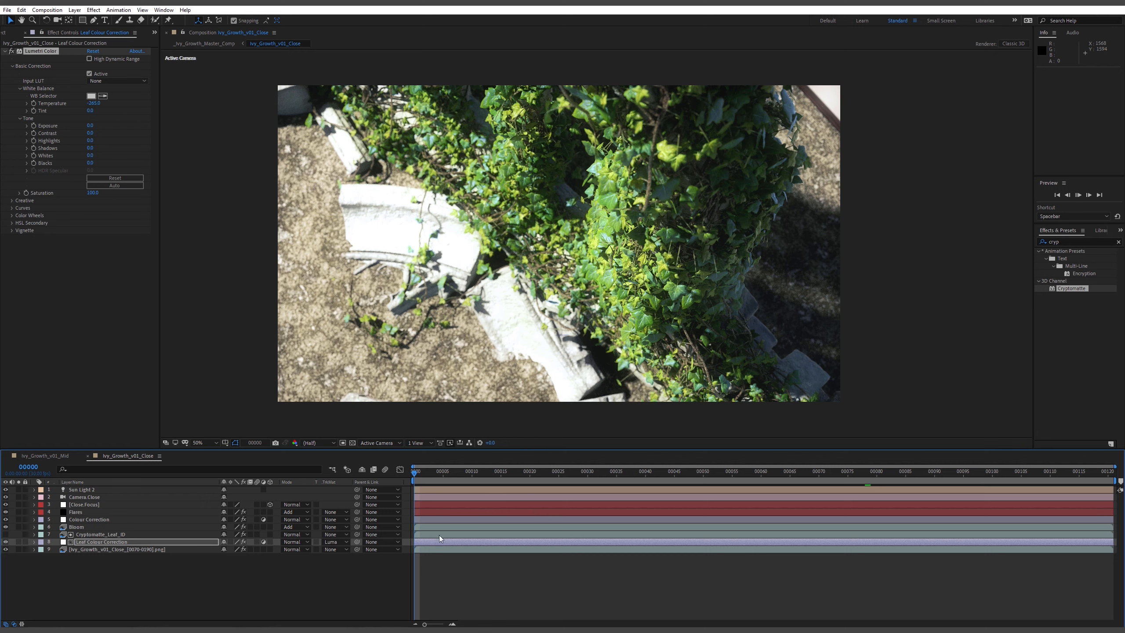
{"action": "key", "text": "space"}
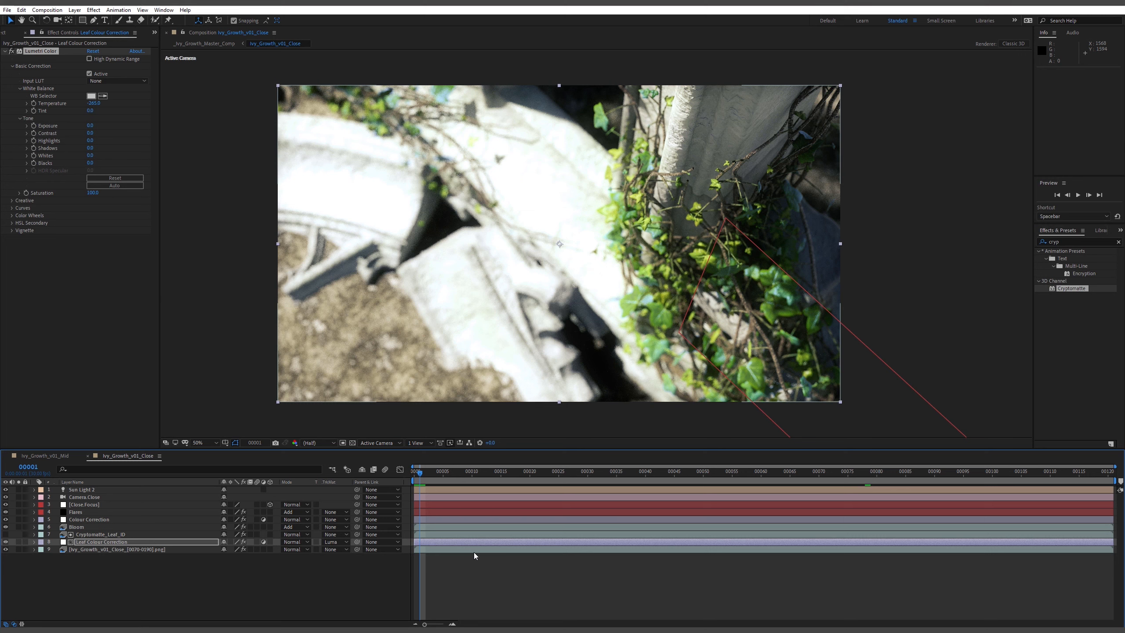
{"action": "left_click", "coordinate": [497, 584]}
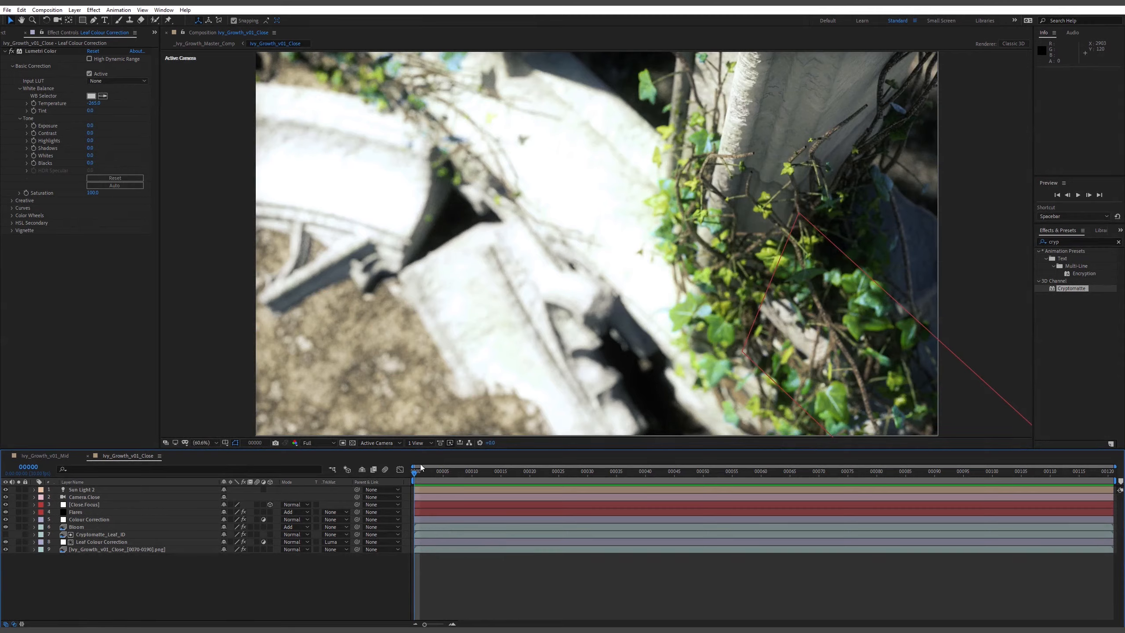
Play the graded close shot from its first frame, replay it, and stop at frame 112
{"action": "left_click_drag", "start_coordinate": [419, 471], "coordinate": [394, 494]}
{"action": "key", "text": "space"}
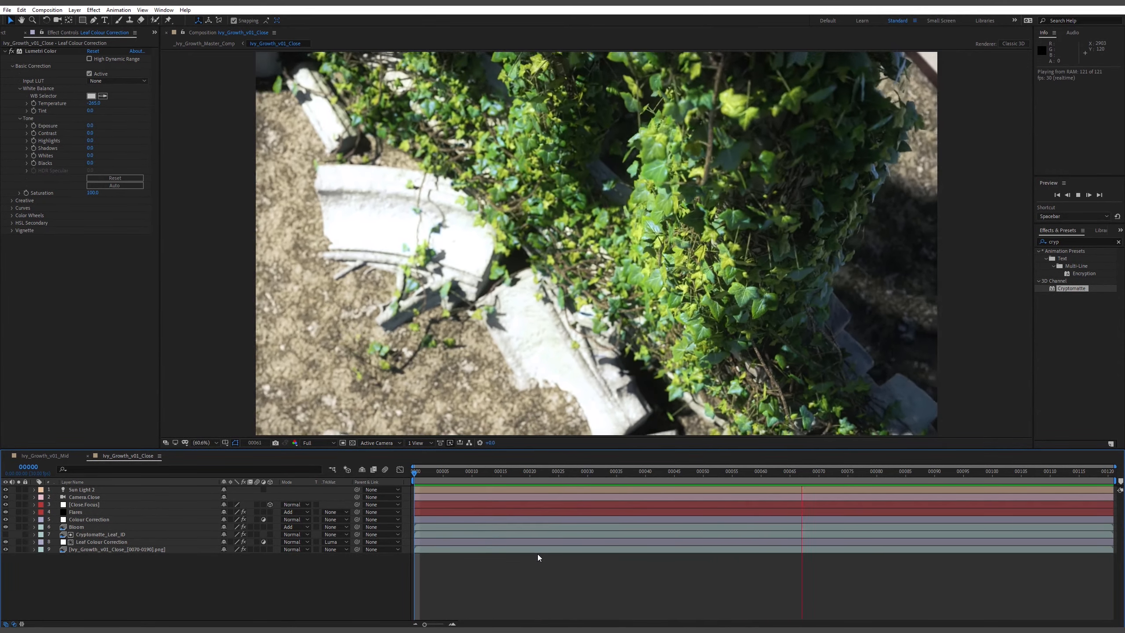
{"action": "key", "text": "space"}
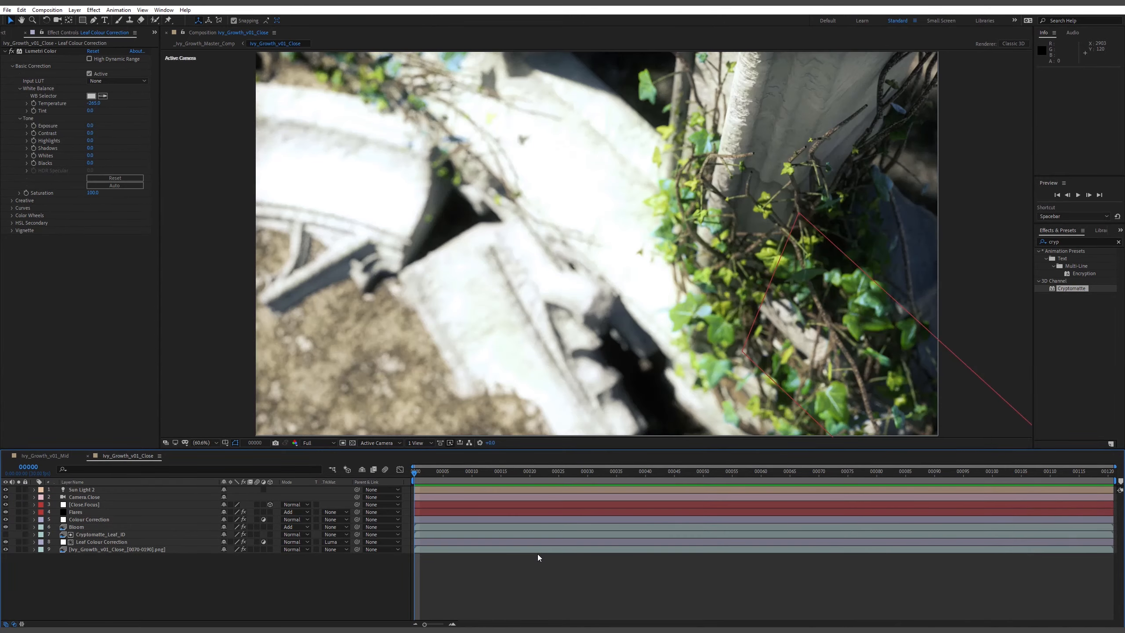
{"action": "key", "text": "space"}
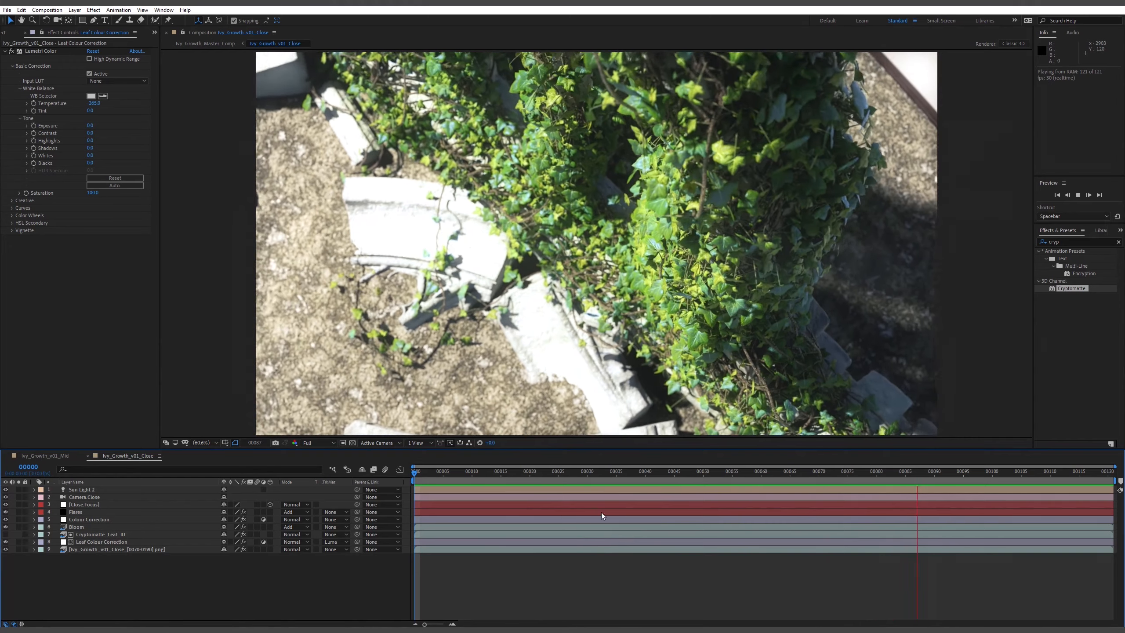
{"action": "key", "text": "space"}
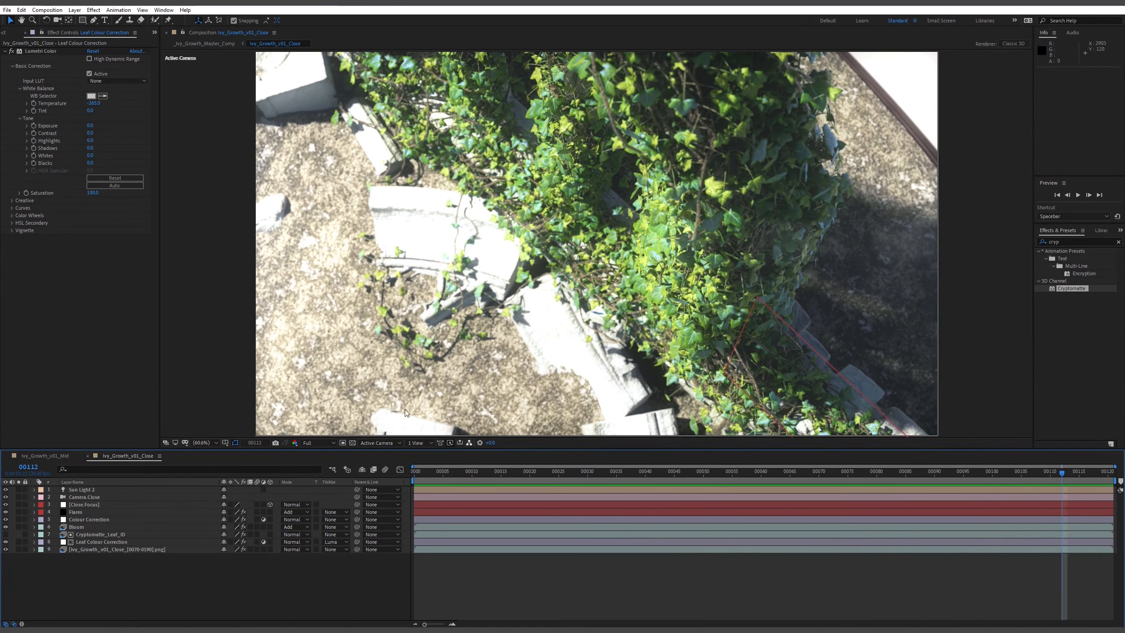
Open the Ivy_Growth_v01_Wide precomp and preview its opening frames up to frame 11
{"action": "left_click", "coordinate": [4, 33]}
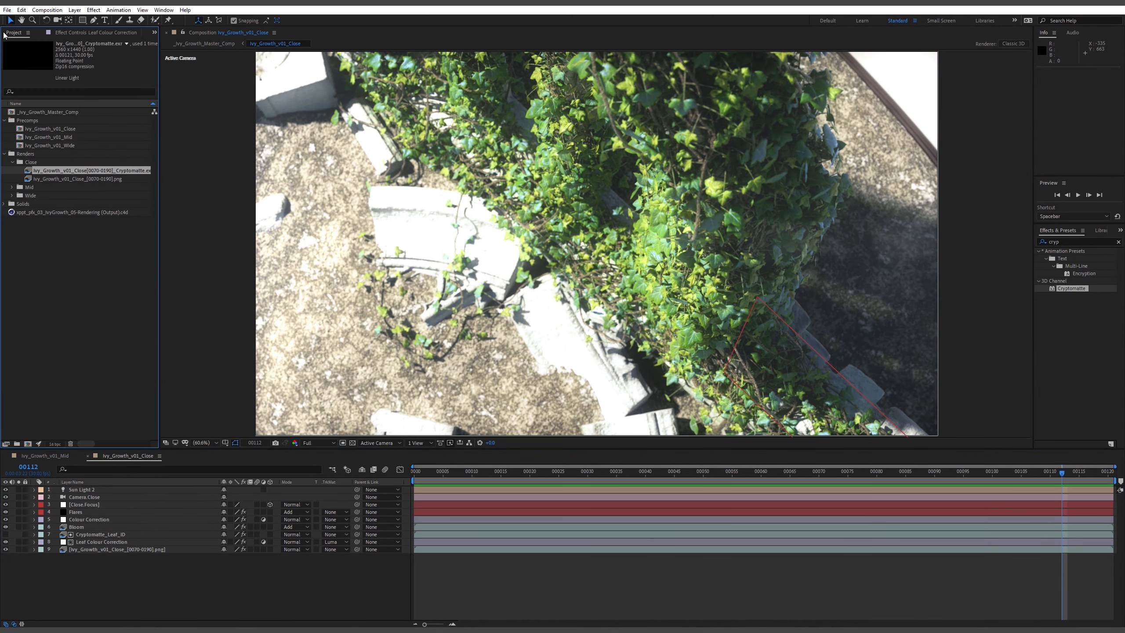
{"action": "left_click", "coordinate": [53, 110]}
{"action": "left_click", "coordinate": [65, 146]}
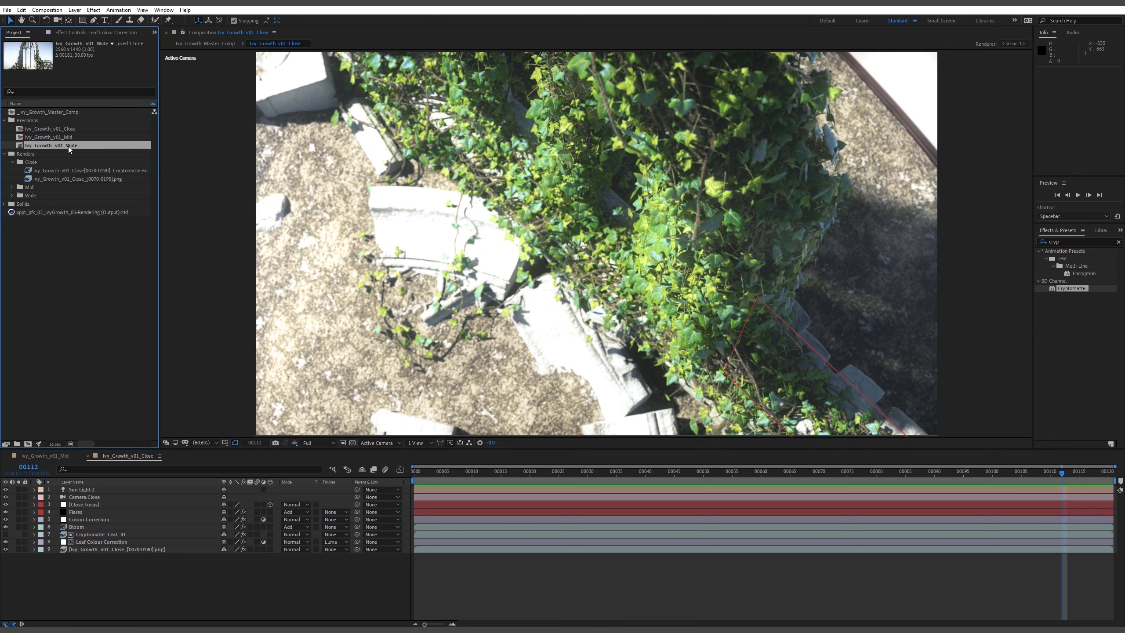
{"action": "double_click", "coordinate": [68, 145]}
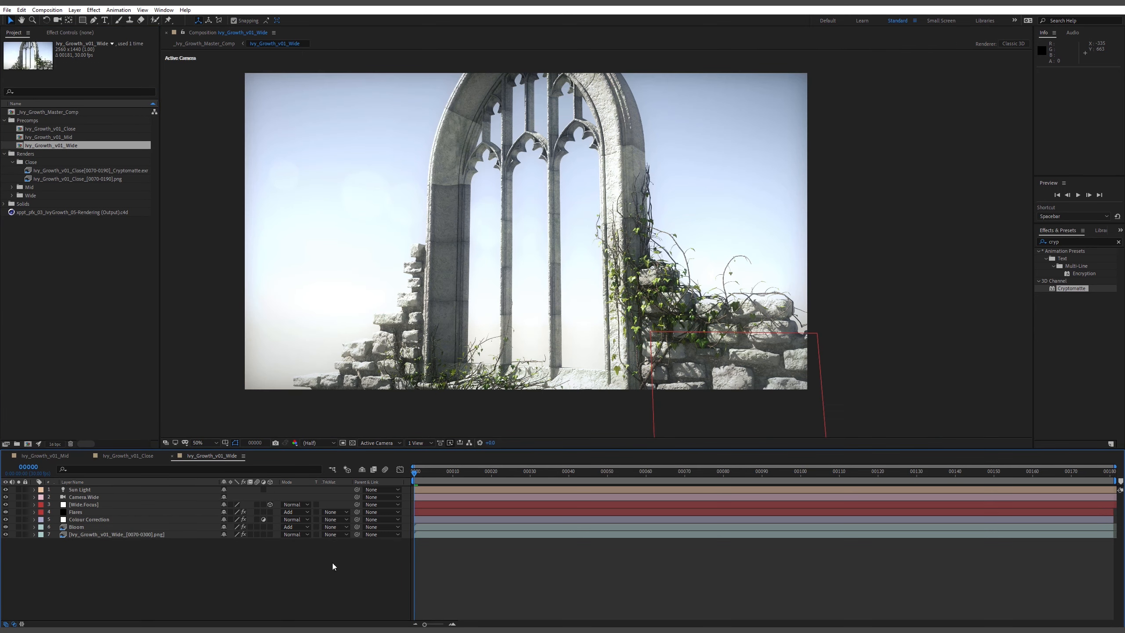
{"action": "key", "text": "space"}
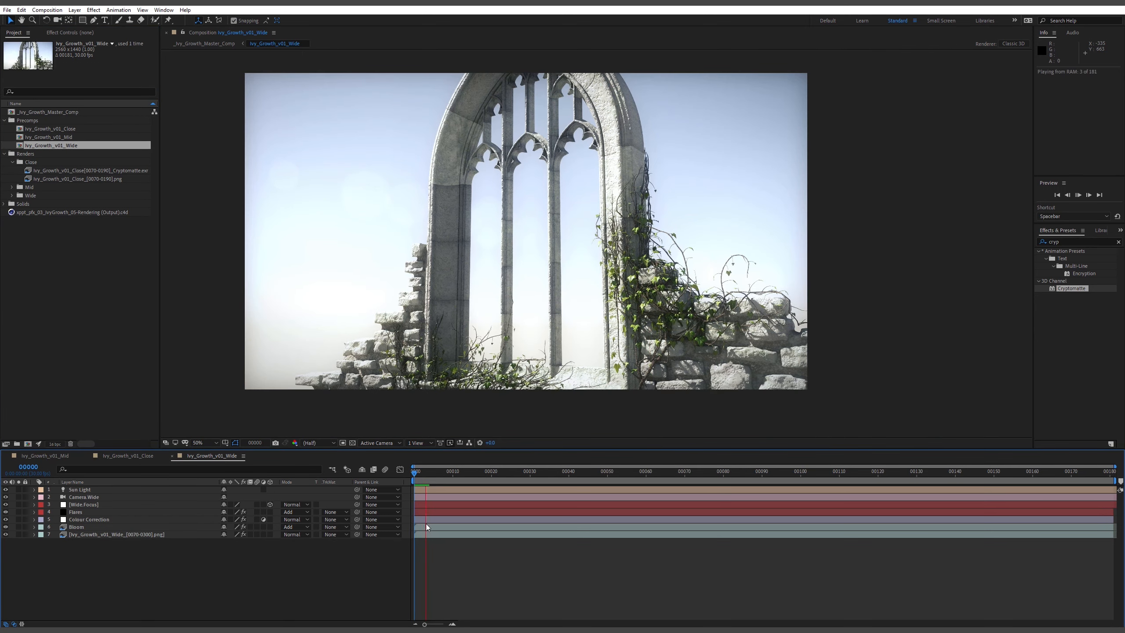
{"action": "key", "text": "space"}
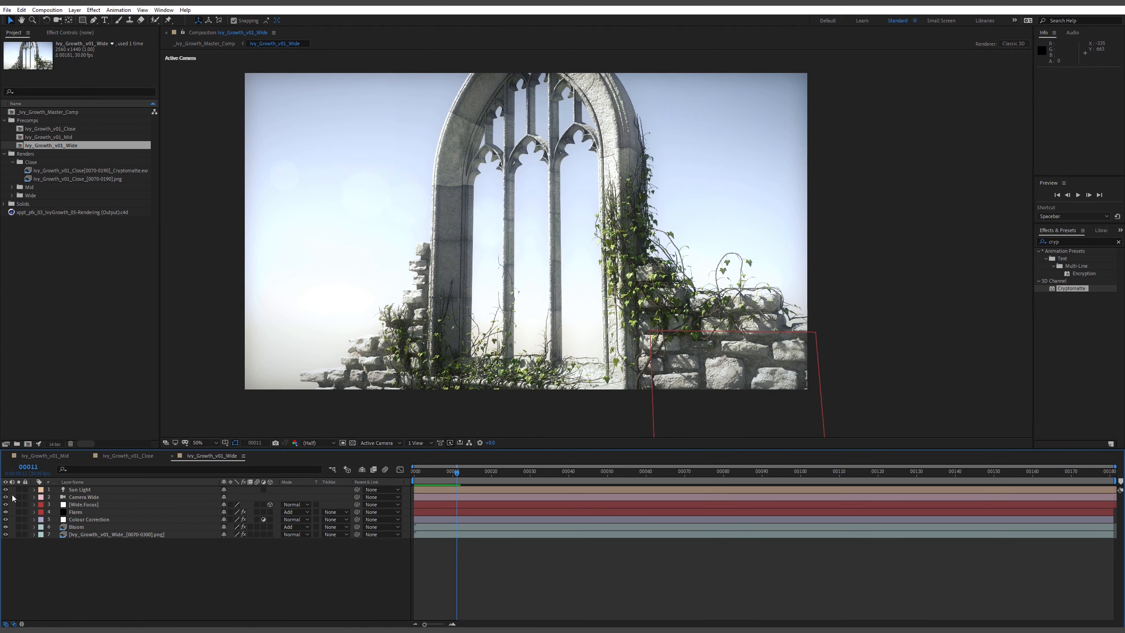
Hide Wide Focus, Flares, Colour Correction and Bloom to inspect the wide render with its Curves effect, and show the layers again
{"action": "left_click_drag", "start_coordinate": [6, 527], "coordinate": [6, 504]}
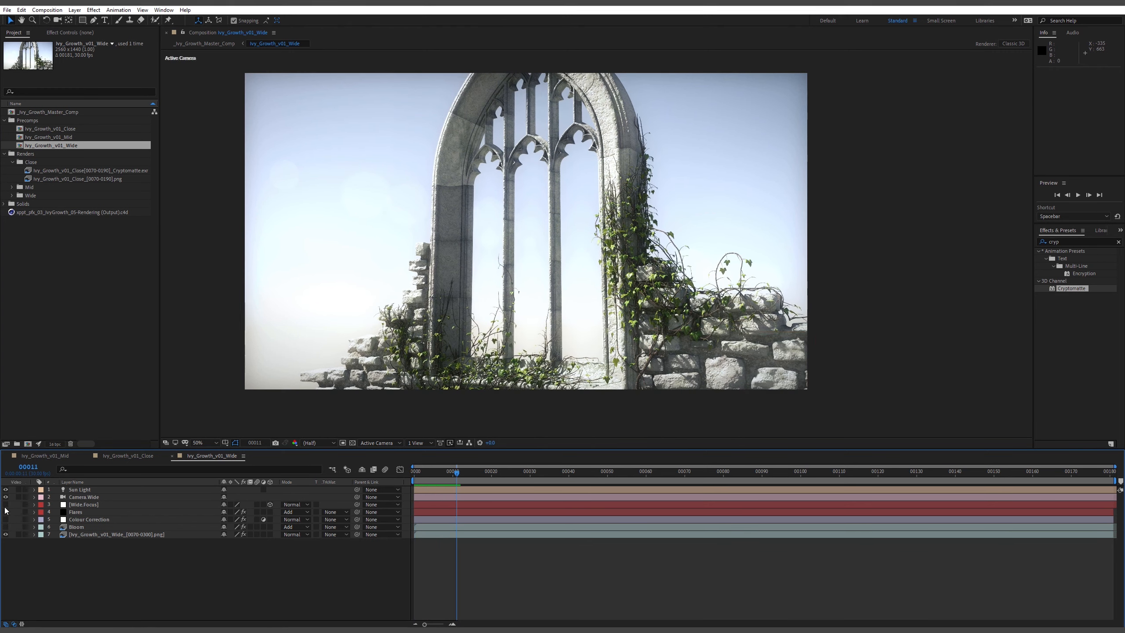
{"action": "key", "text": "space"}
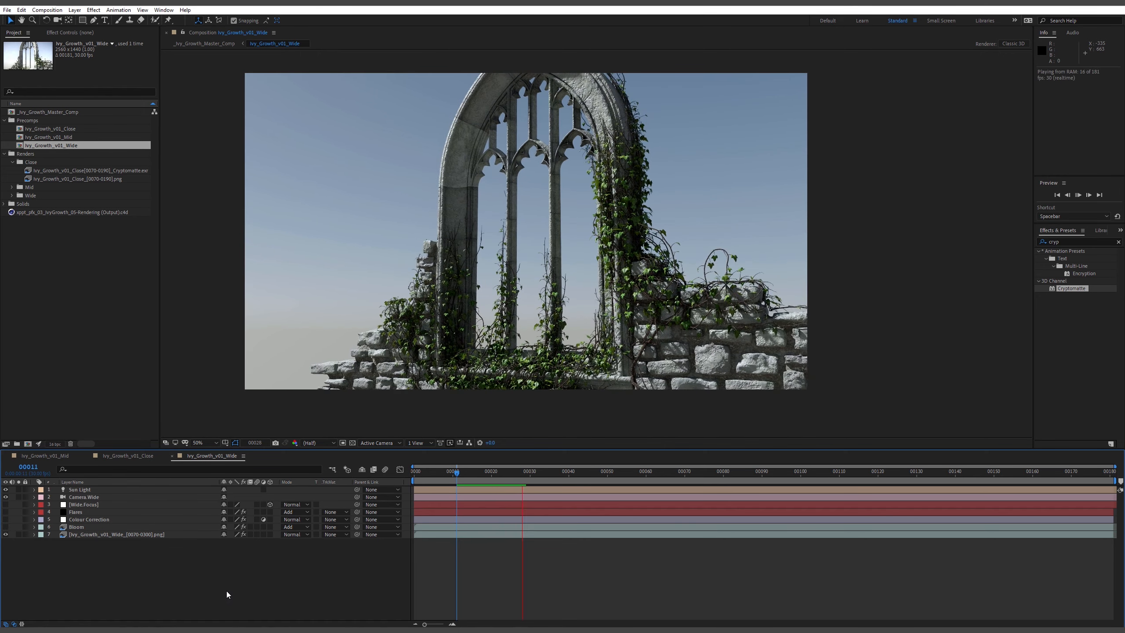
{"action": "key", "text": "space"}
{"action": "left_click", "coordinate": [77, 534]}
{"action": "key", "text": "e"}
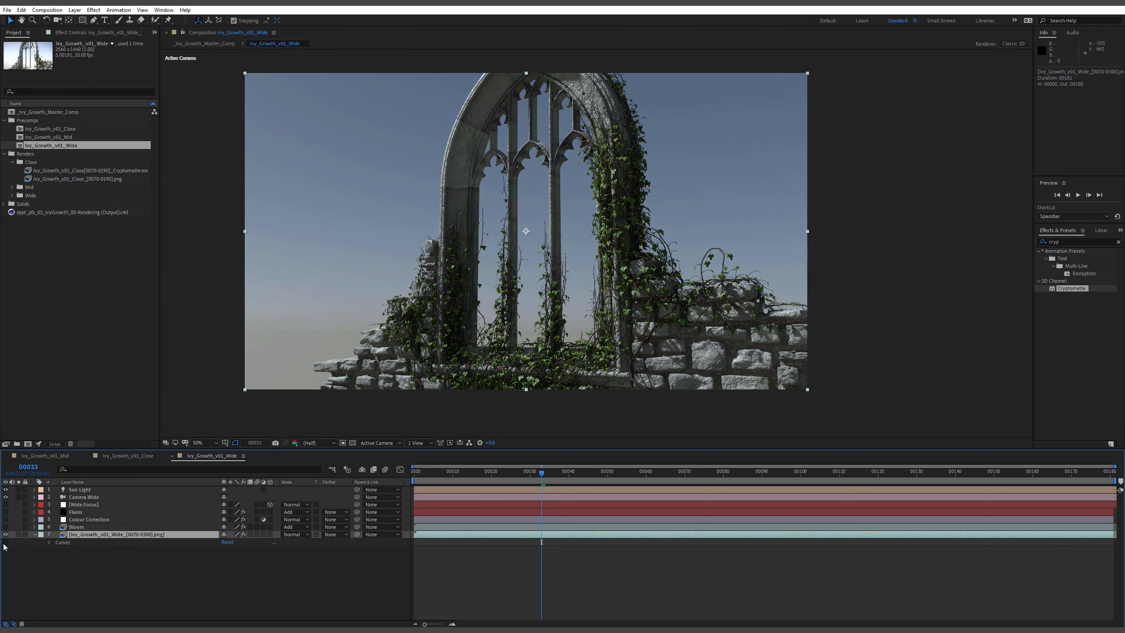
{"action": "left_click", "coordinate": [9, 505]}
{"action": "left_click", "coordinate": [9, 527], "text": "shift"}
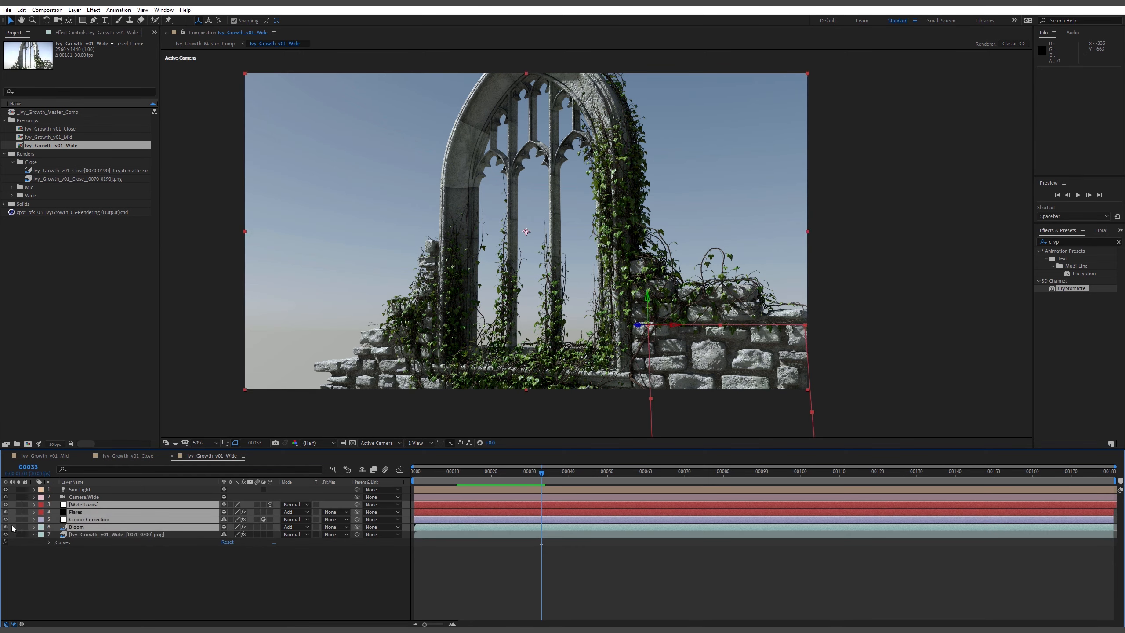
{"action": "left_click", "coordinate": [120, 581]}
Preview the graded wide shot, inspect frame 62, return to frame 0 and save the project
{"action": "key", "text": "space"}
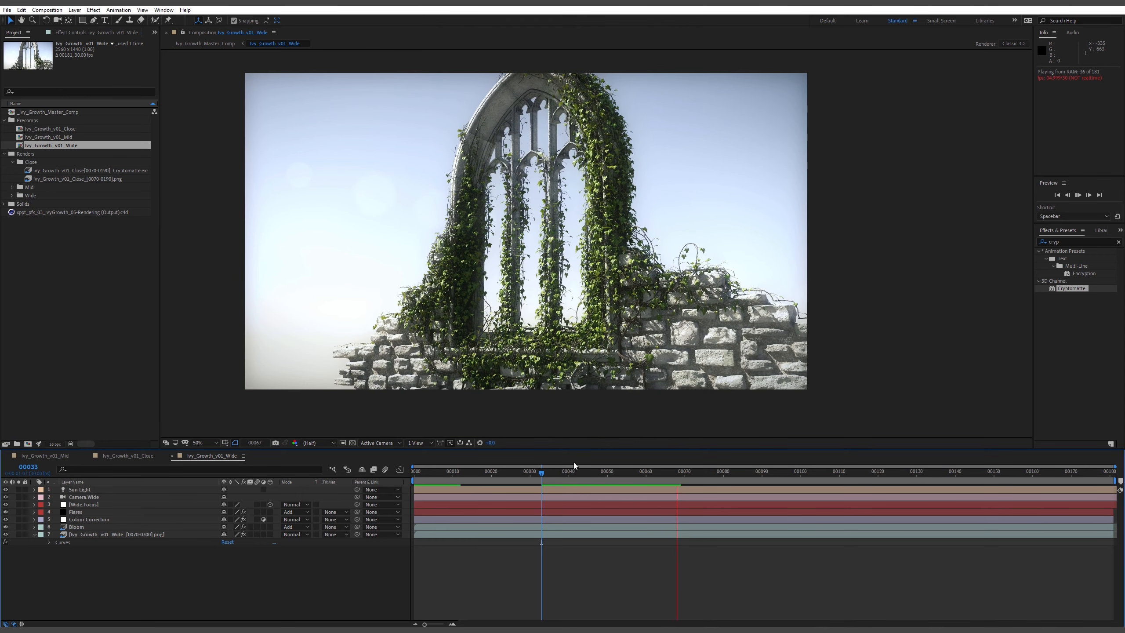
{"action": "left_click_drag", "start_coordinate": [624, 473], "coordinate": [653, 472]}
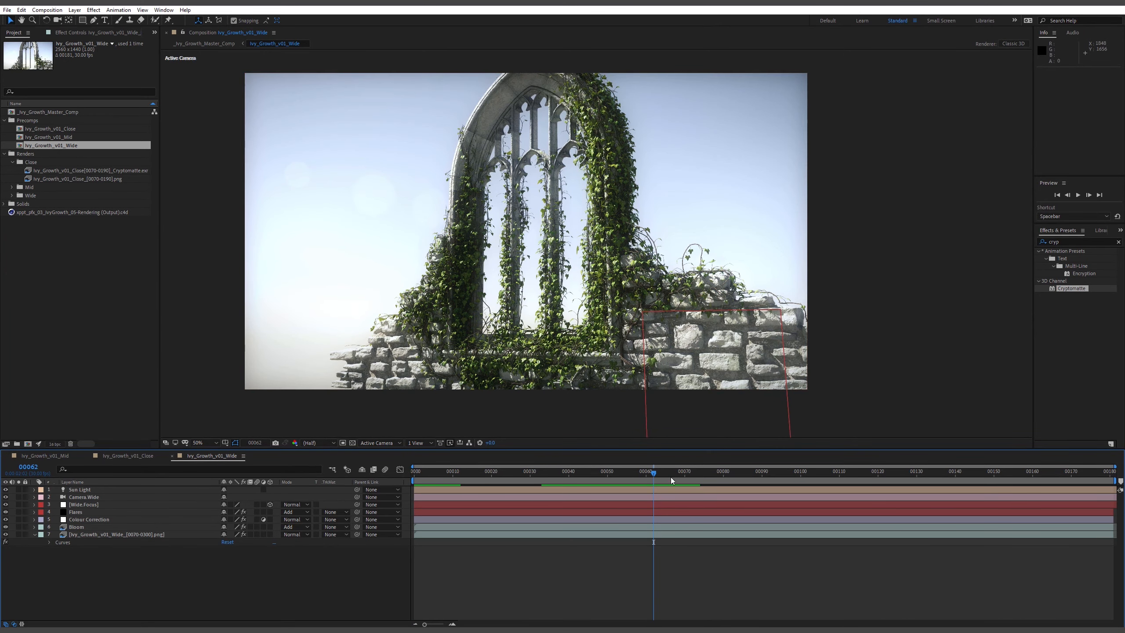
{"action": "left_click_drag", "start_coordinate": [670, 477], "coordinate": [408, 456]}
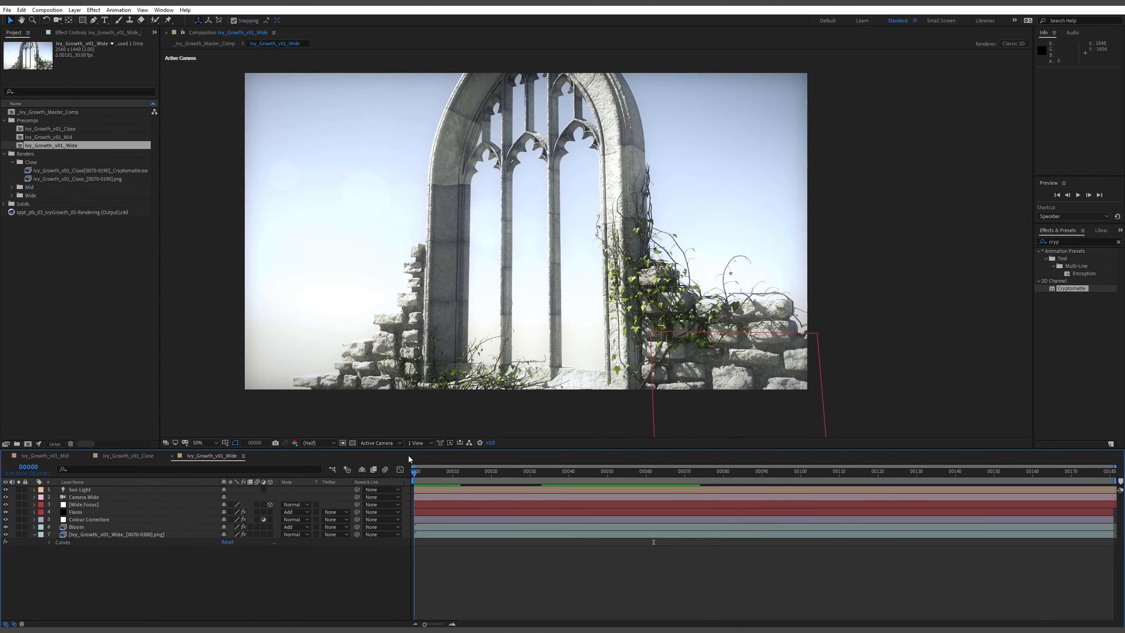
{"action": "key", "text": "ctrl+s"}
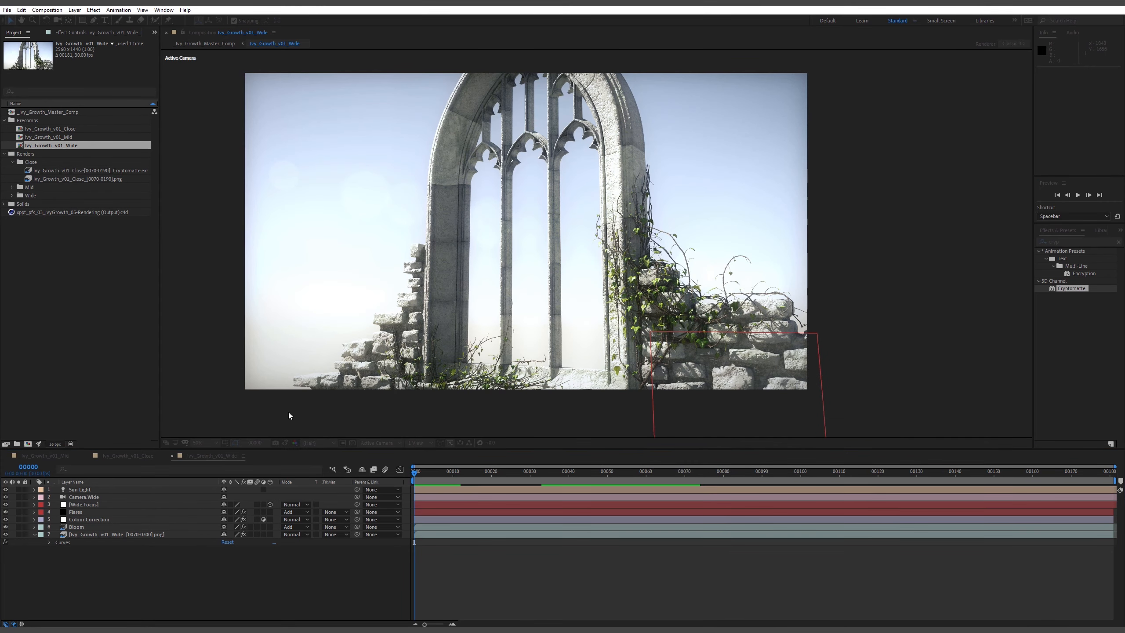
Switch to the close composition and on to the mid composition, and go to the mid shot's first frame
{"action": "left_click", "coordinate": [116, 458]}
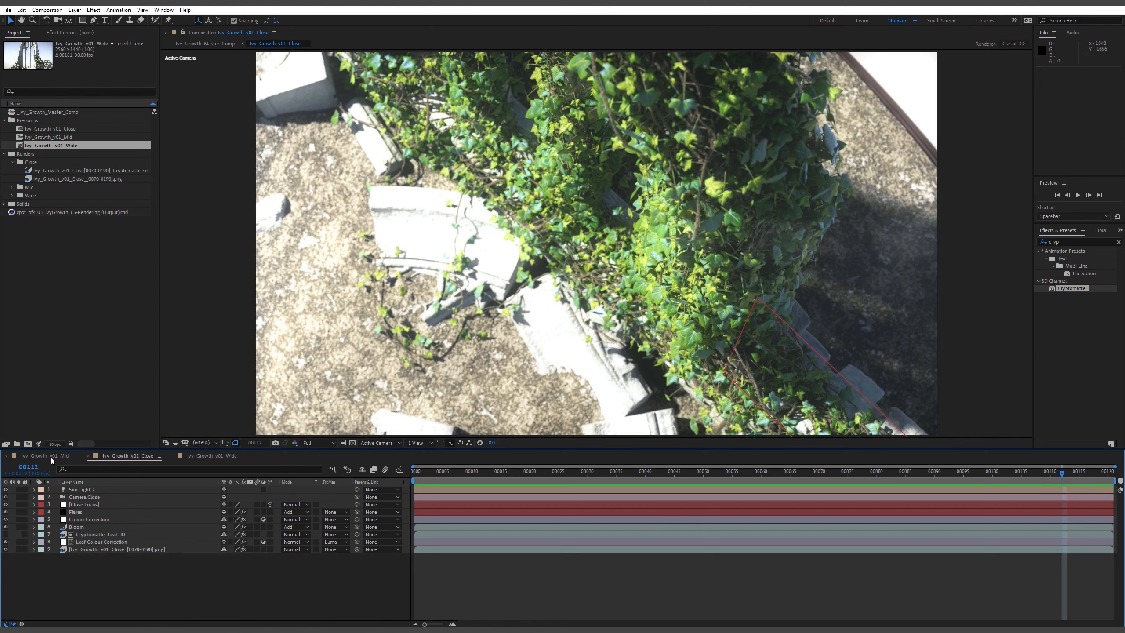
{"action": "left_click", "coordinate": [51, 457]}
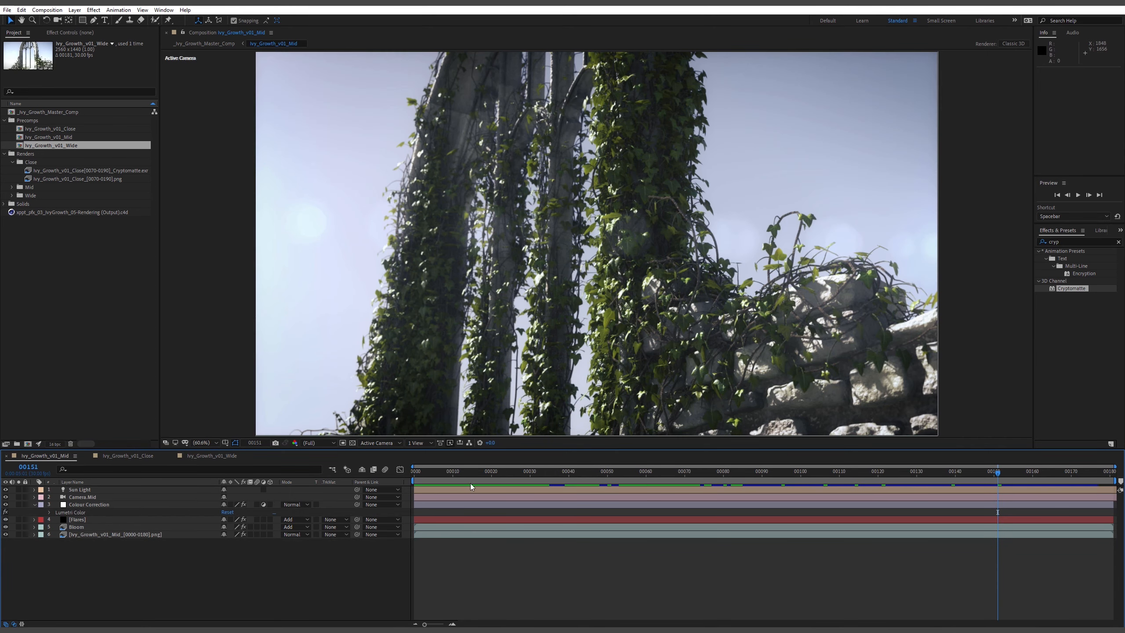
{"action": "key", "text": "Home"}
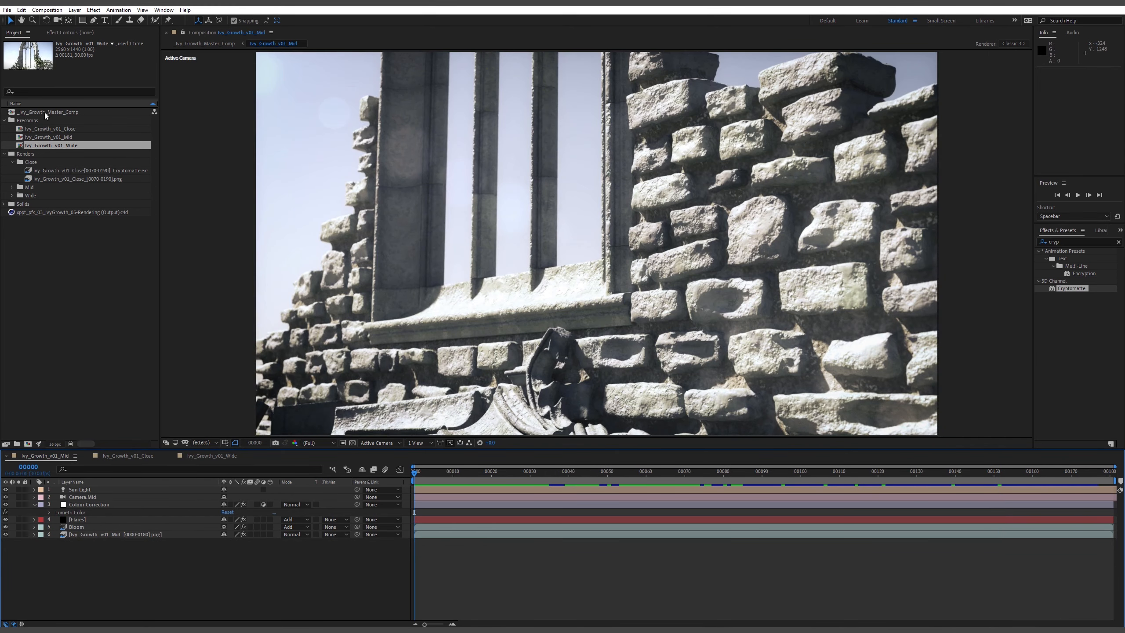
Collapse the Precomps and Renders folders in the project and open _Ivy_Growth_Master_Comp
{"action": "left_click", "coordinate": [45, 113]}
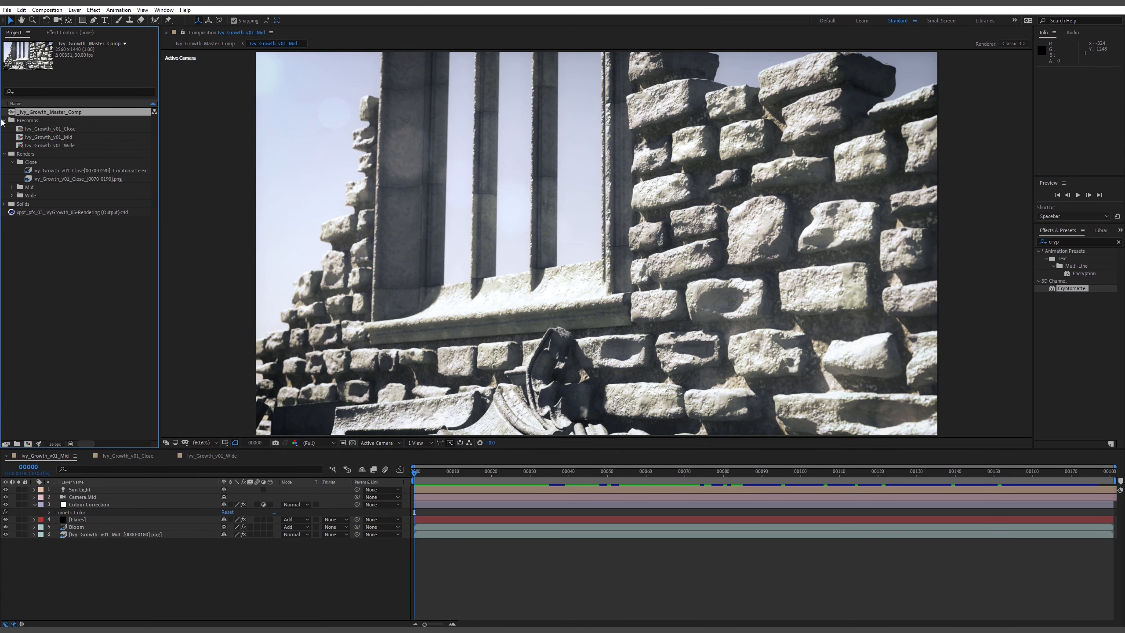
{"action": "left_click", "coordinate": [5, 119]}
{"action": "left_click", "coordinate": [5, 119]}
{"action": "left_click", "coordinate": [5, 120]}
{"action": "left_click", "coordinate": [4, 128]}
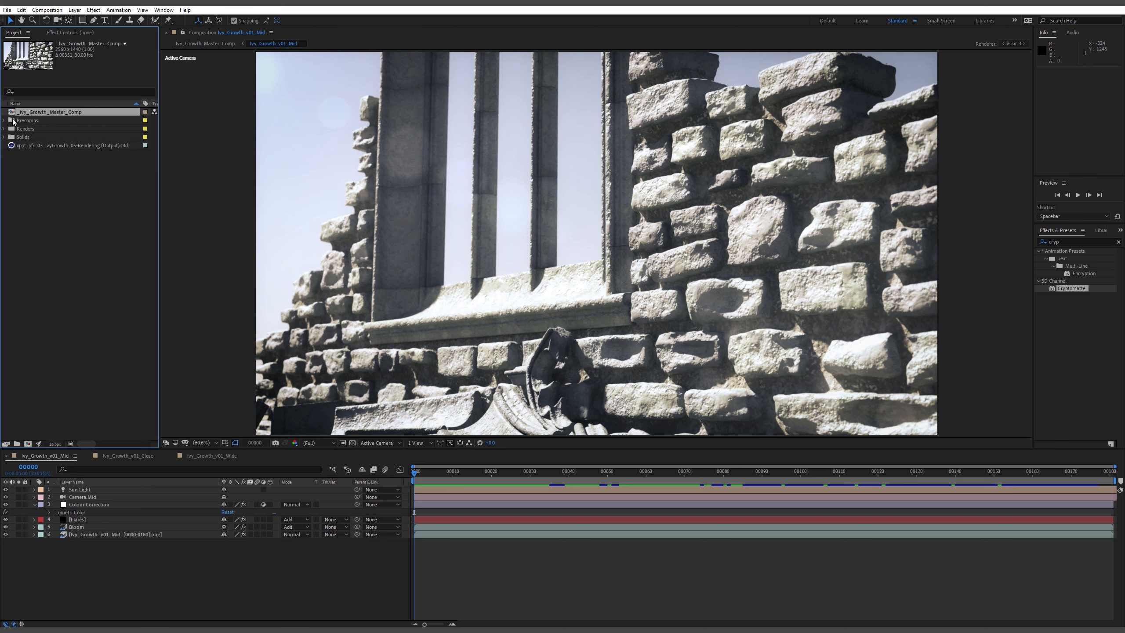
{"action": "double_click", "coordinate": [38, 112]}
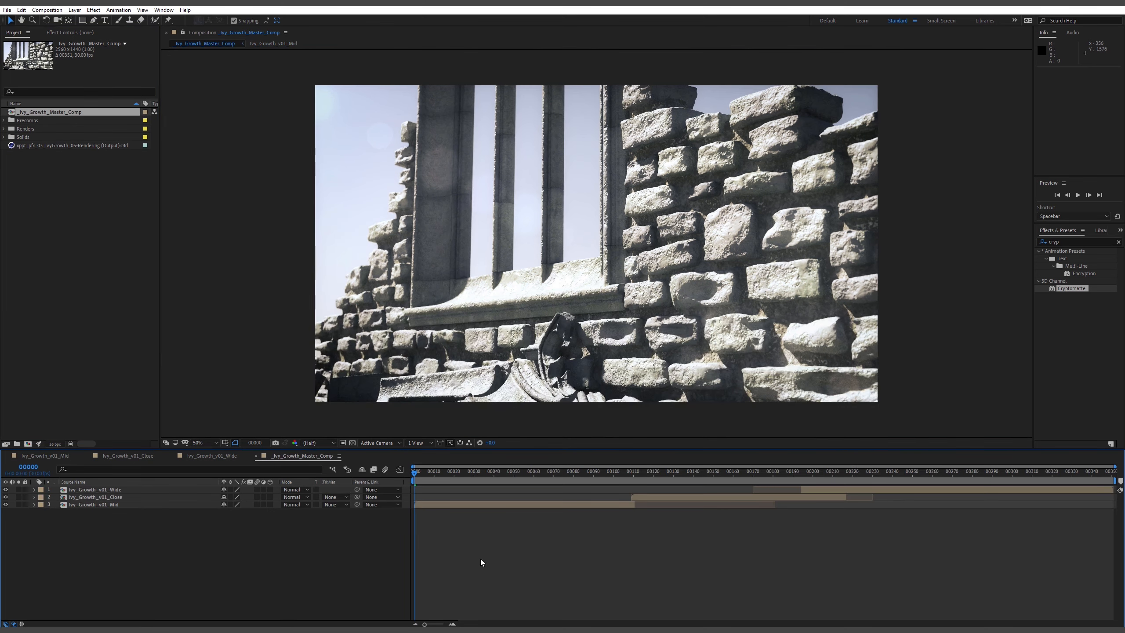
Preview the master composition from the start and check the close-to-wide crossfade from frame 198
{"action": "key", "text": "space"}
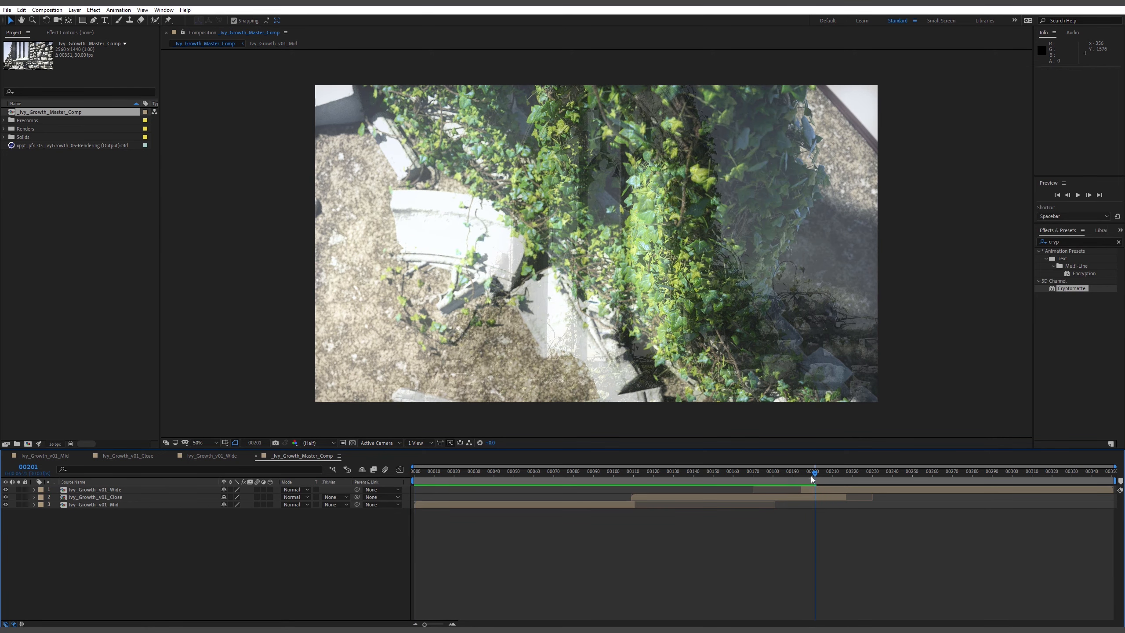
{"action": "left_click", "coordinate": [807, 473]}
{"action": "left_click_drag", "start_coordinate": [807, 473], "coordinate": [810, 497]}
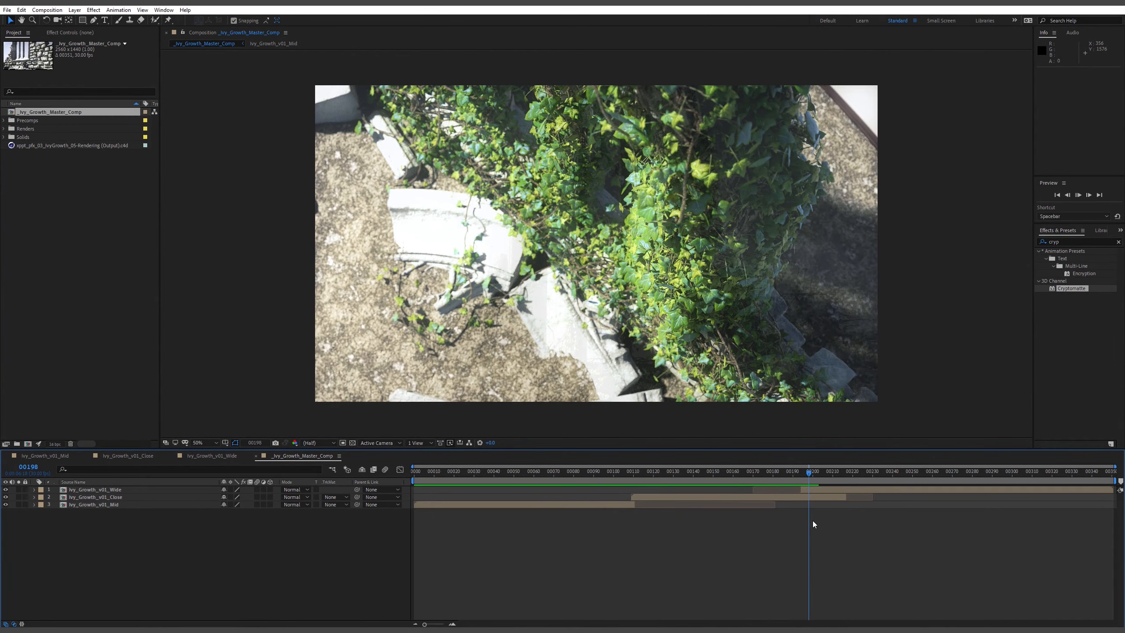
{"action": "key", "text": "space"}
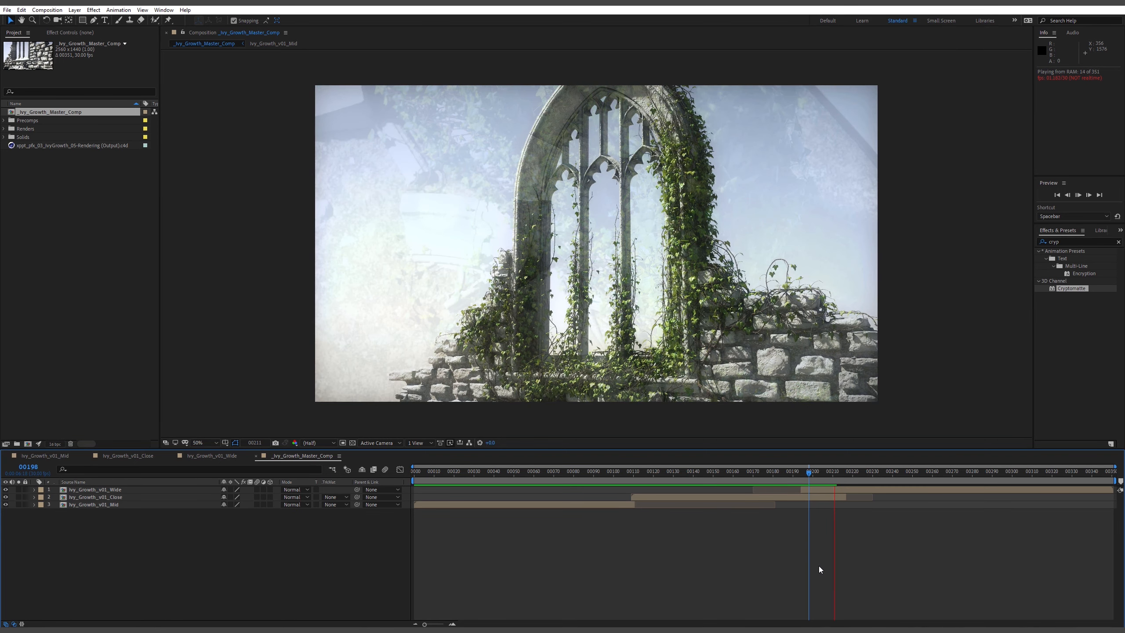
Play the master composition from frame 59, and replay the full edit from frame 0
{"action": "left_click_drag", "start_coordinate": [803, 475], "coordinate": [531, 471]}
{"action": "key", "text": "space"}
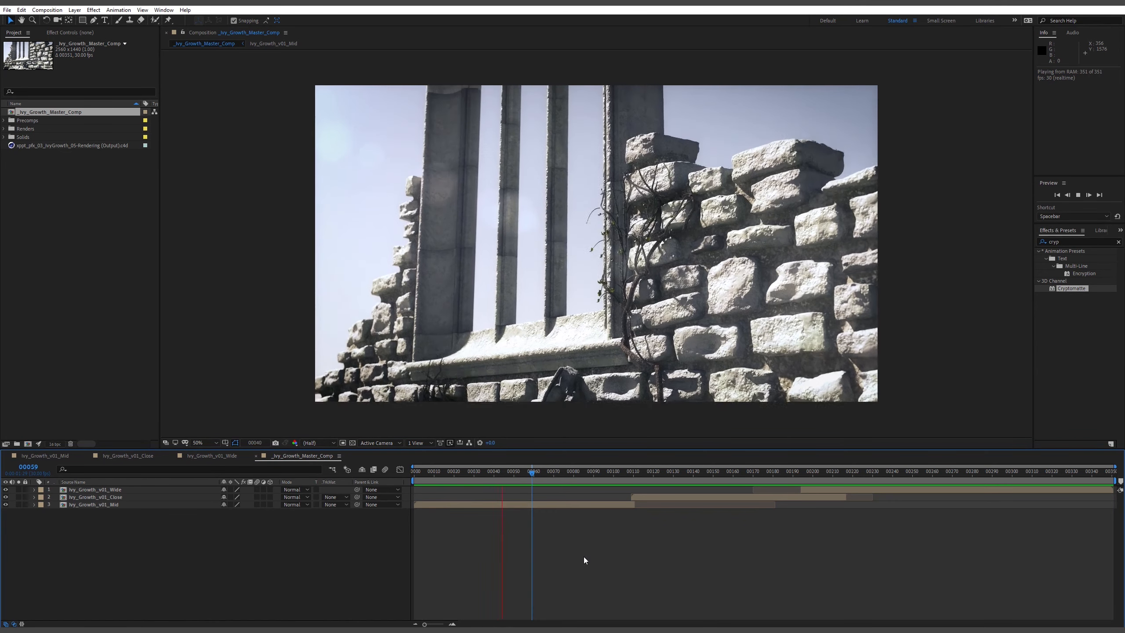
{"action": "key", "text": "space"}
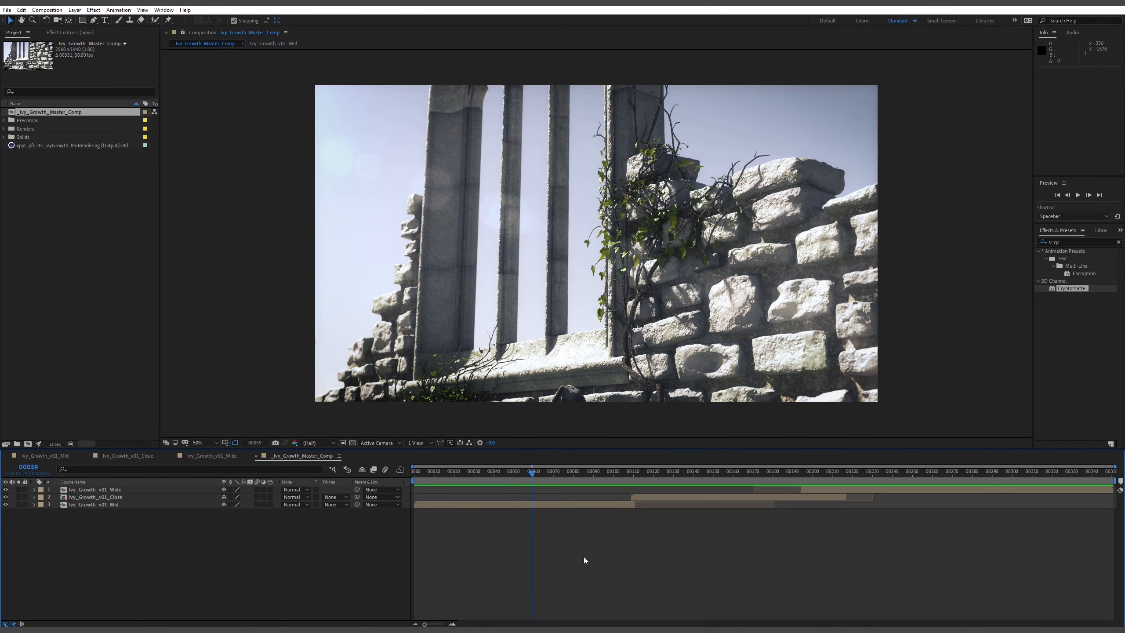
{"action": "key", "text": "space"}
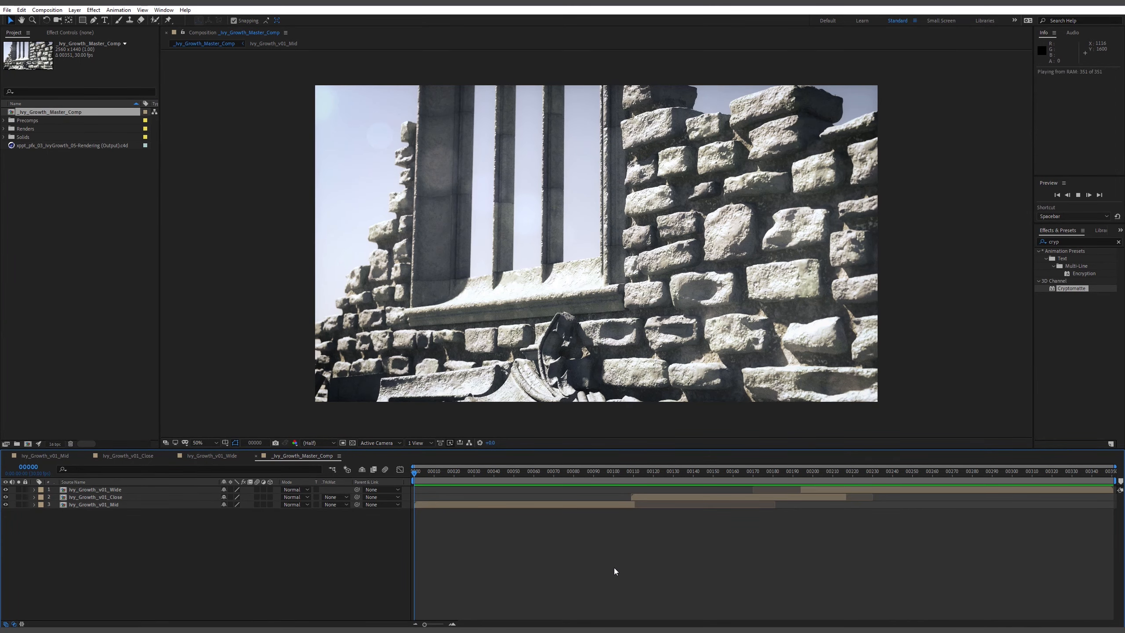
{"action": "key", "text": "space"}
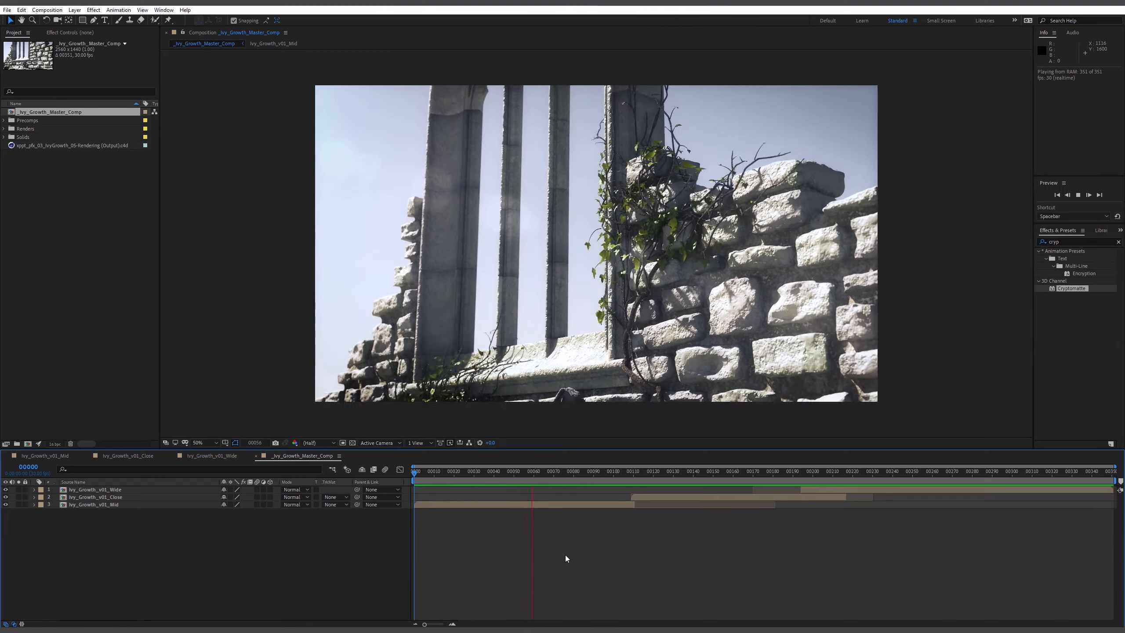